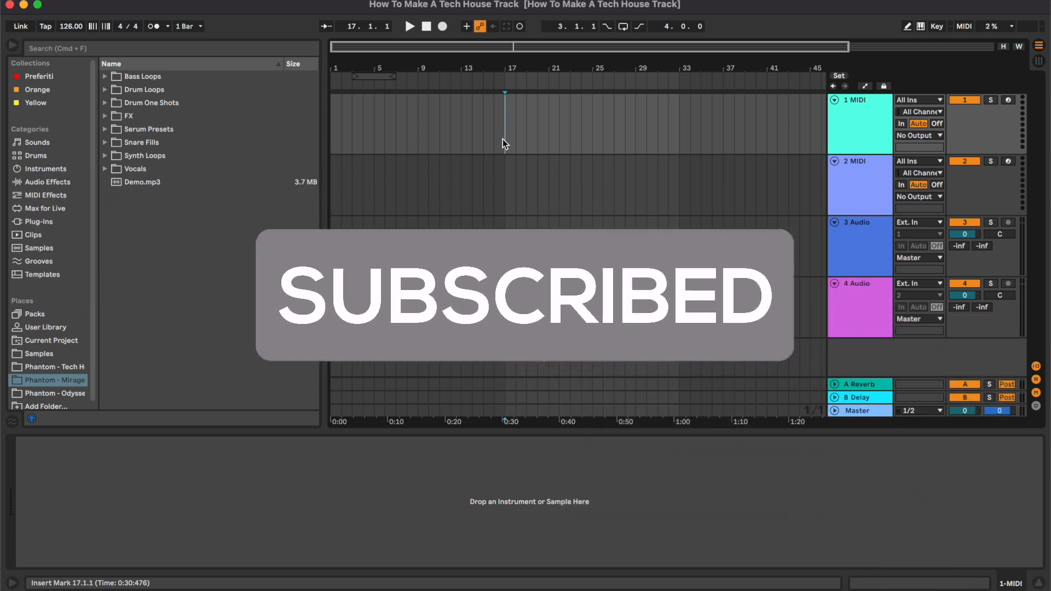
Step: Create an empty four-bar MIDI clip on the 1 MIDI track, from bar 17 to bar 21
scroll(502, 139, "up", 5)
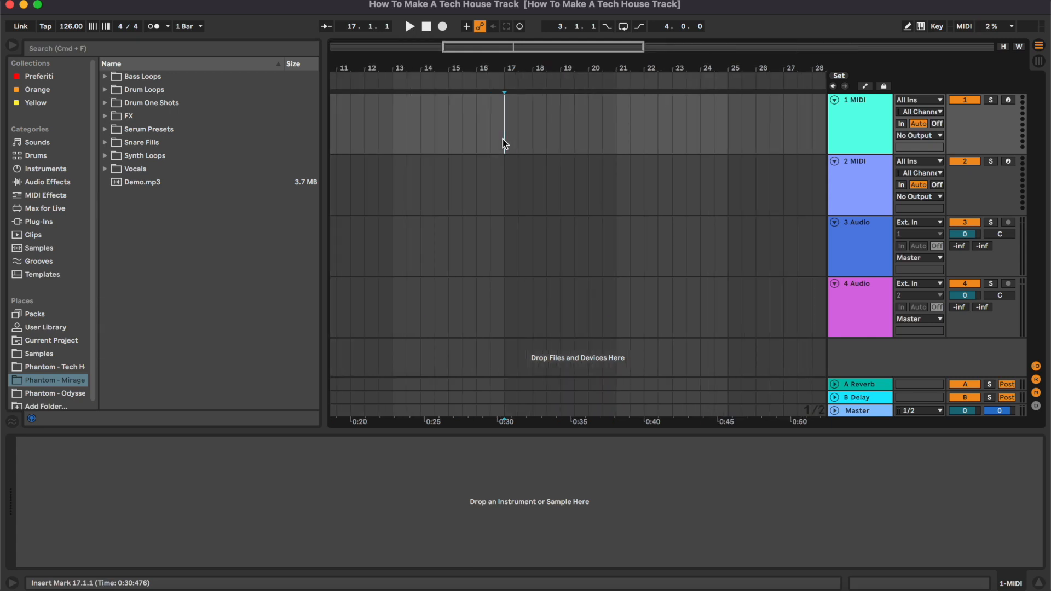
scroll(503, 139, "right", 1)
left_click(582, 121, "shift")
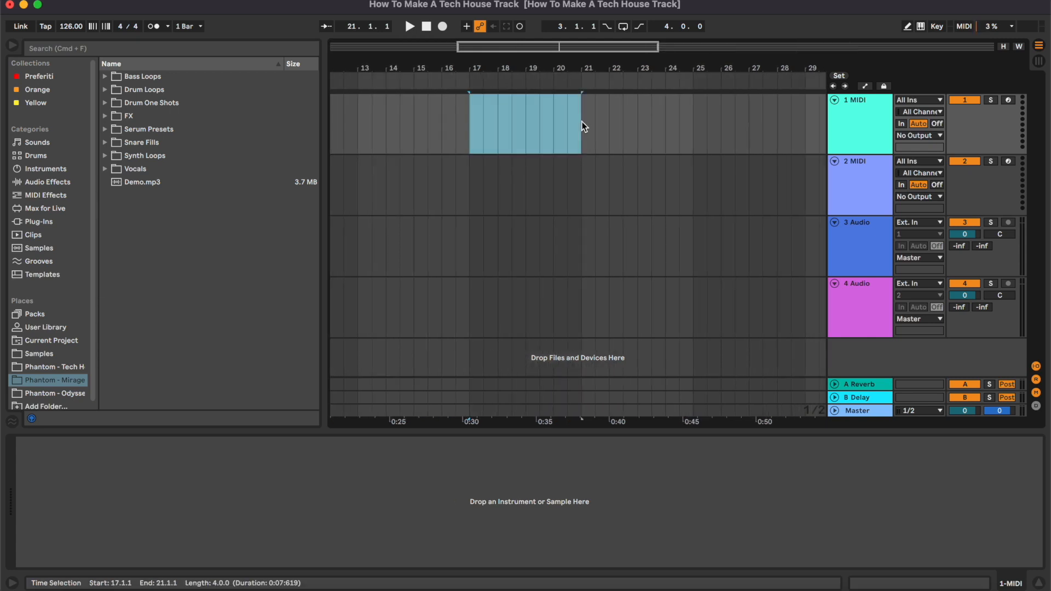
key("super+shift+m")
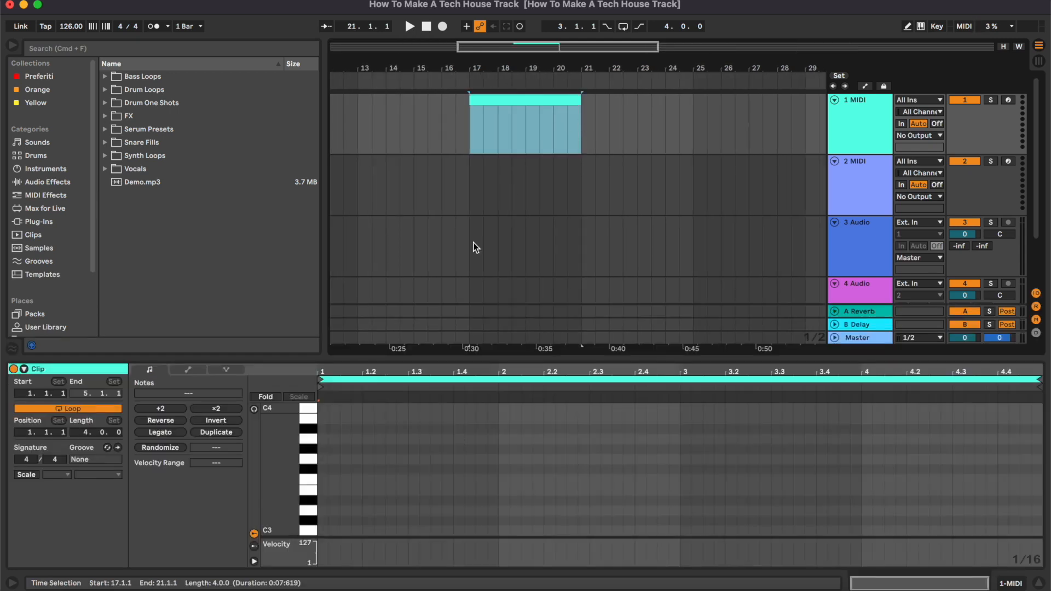
Step: Fill the four-bar clip with a four-on-the-floor pattern of C3 notes, one note on every beat
double_click(326, 530)
key("shift+Right")
key("shift+Right")
key("super+d")
key("super+d")
key("super+d")
key("super+a")
key("super+d")
key("super+d")
key("super+d")
key("shift+Tab")
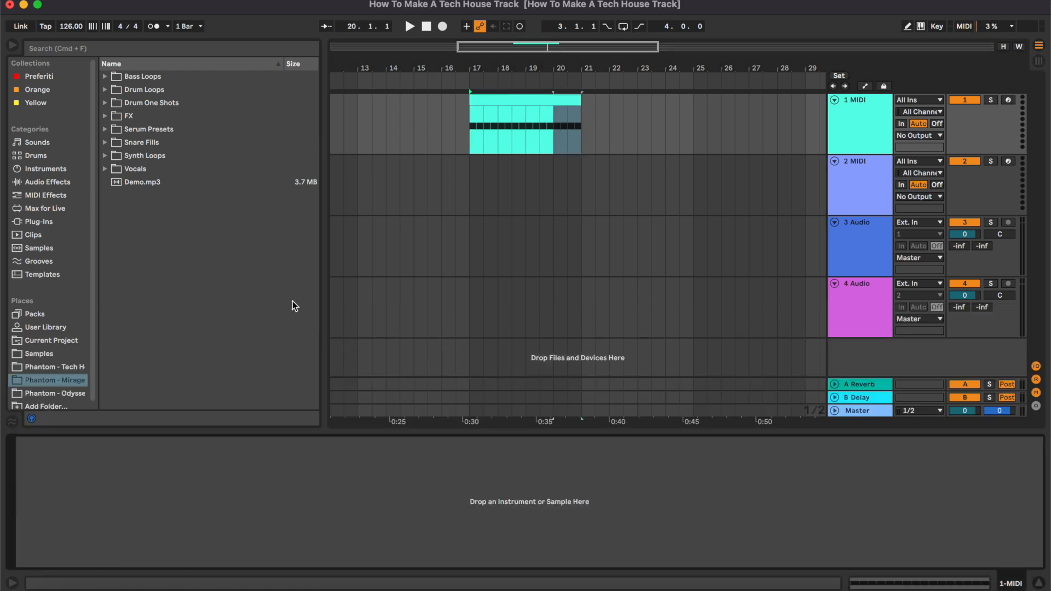
Step: Browse the Phantom - Odyssey kick samples and audition several between Kick 4 and Kick 13, finishing on Kick 5 - C
left_click(66, 392)
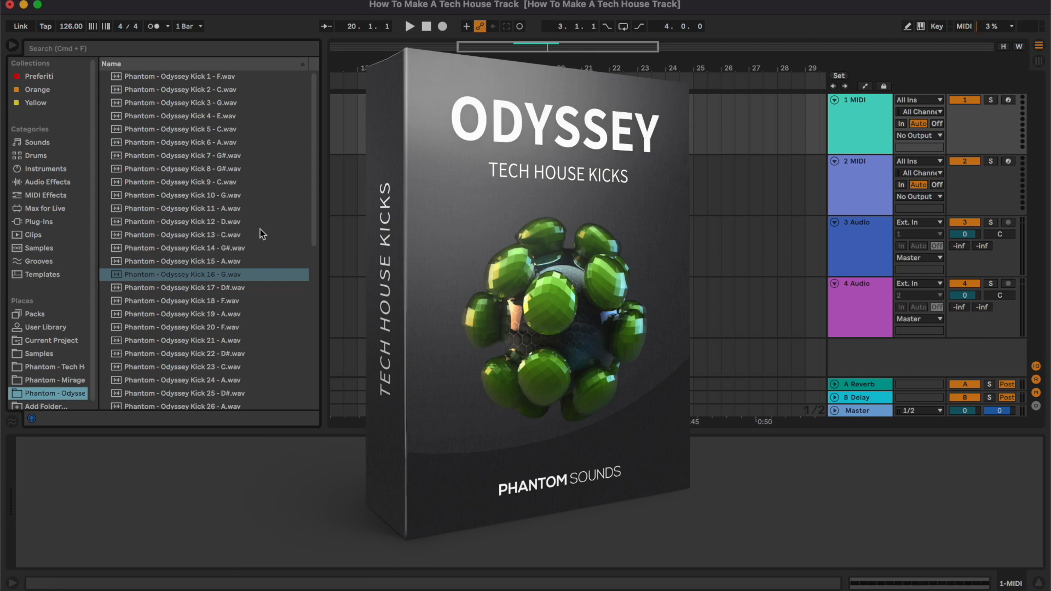
scroll(260, 230, "down", 10)
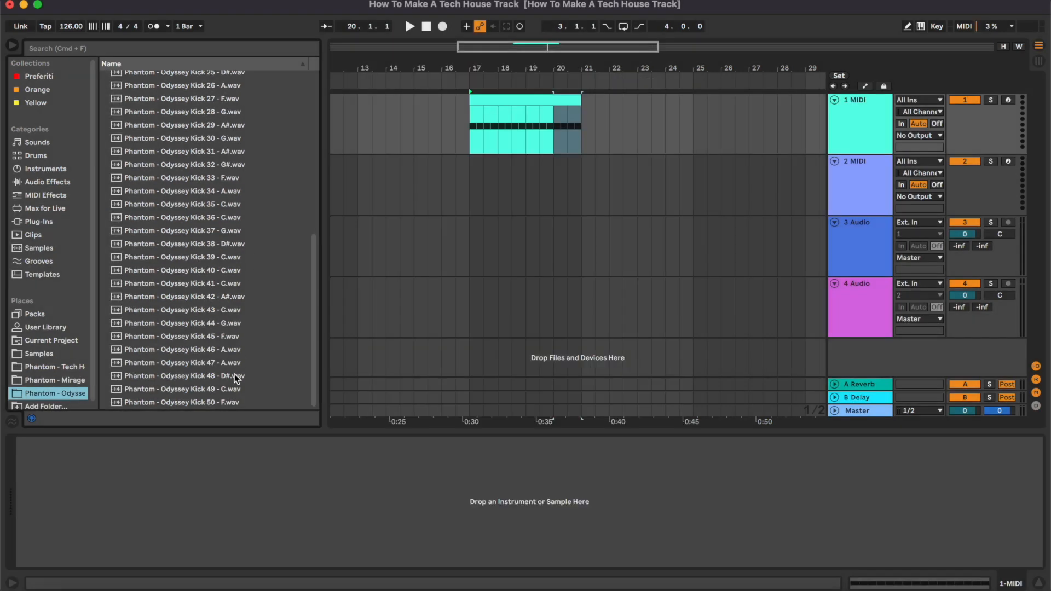
scroll(235, 373, "up", 10)
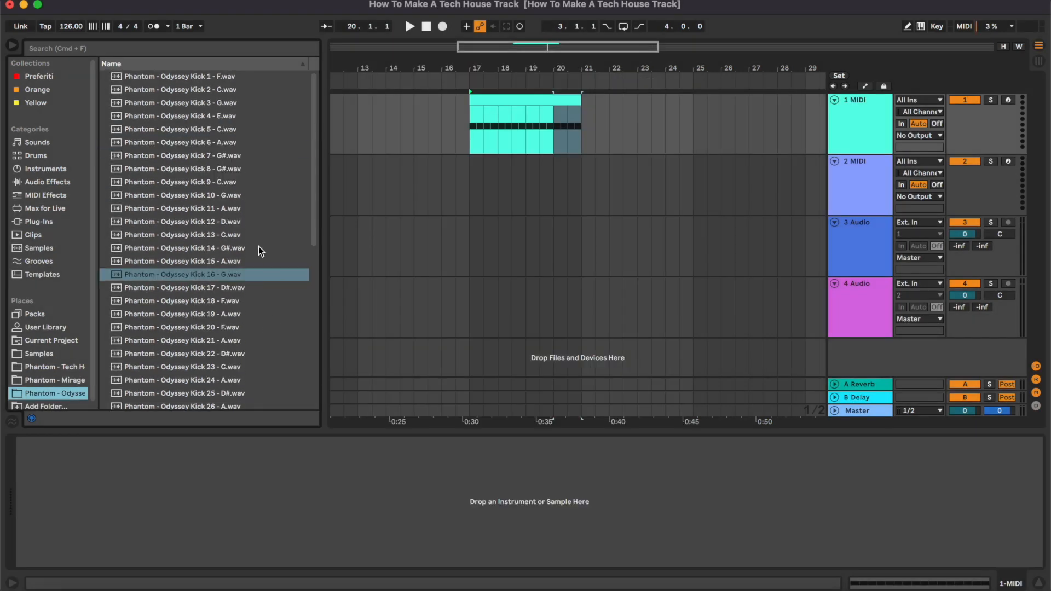
left_click(213, 142)
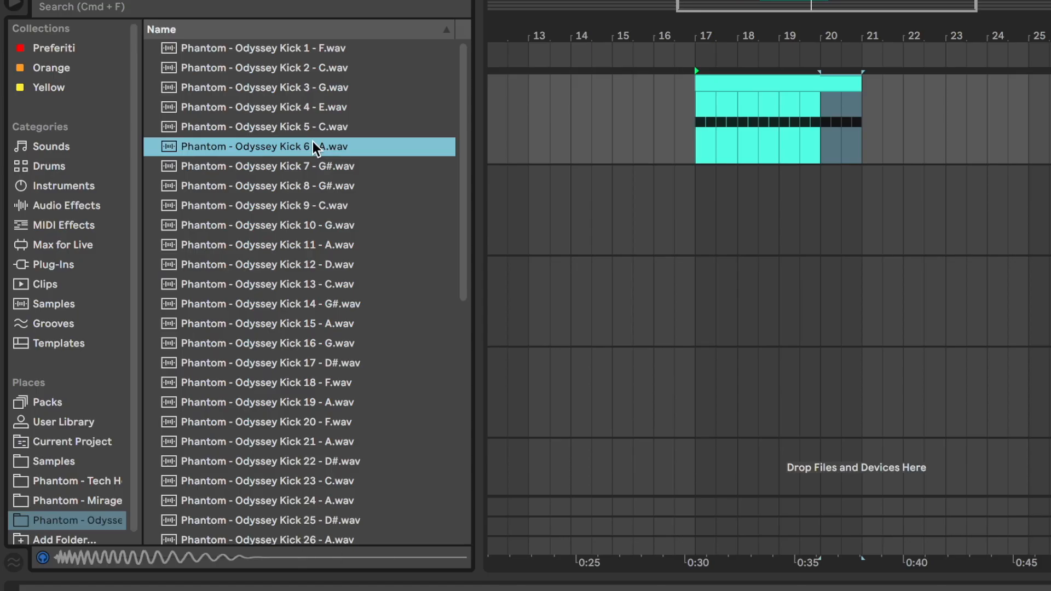
key("Down")
key("Up")
left_click(326, 187)
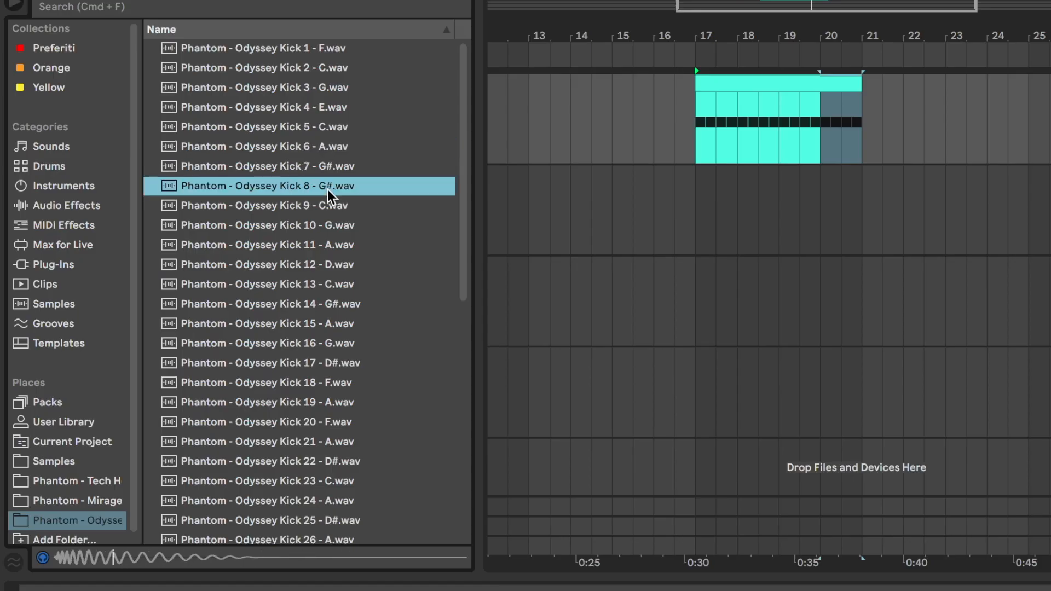
left_click(330, 207)
left_click(330, 225)
left_click(332, 248)
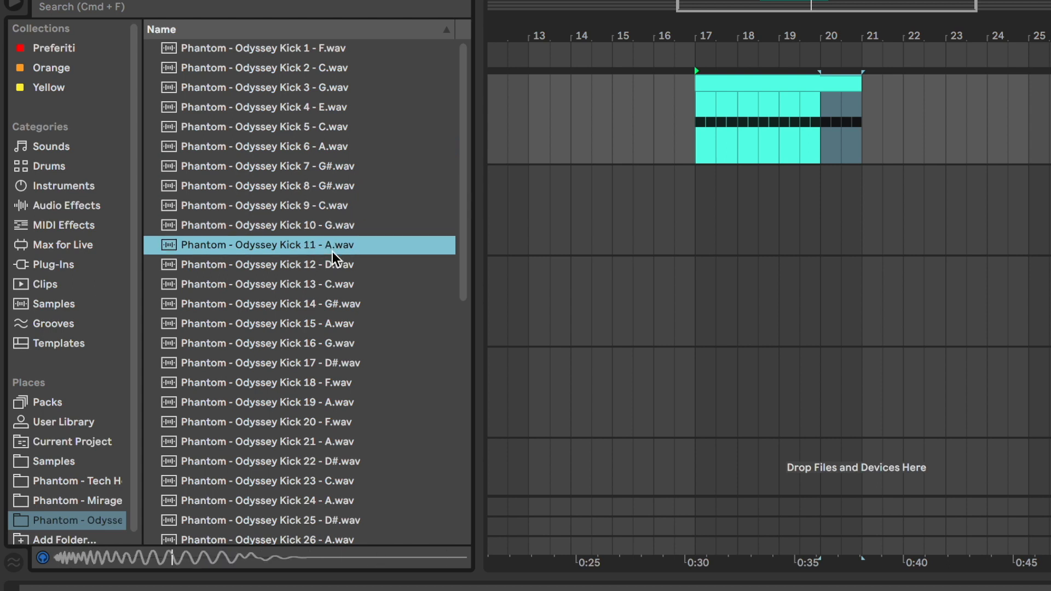
left_click(333, 271)
left_click(335, 288)
left_click(323, 154)
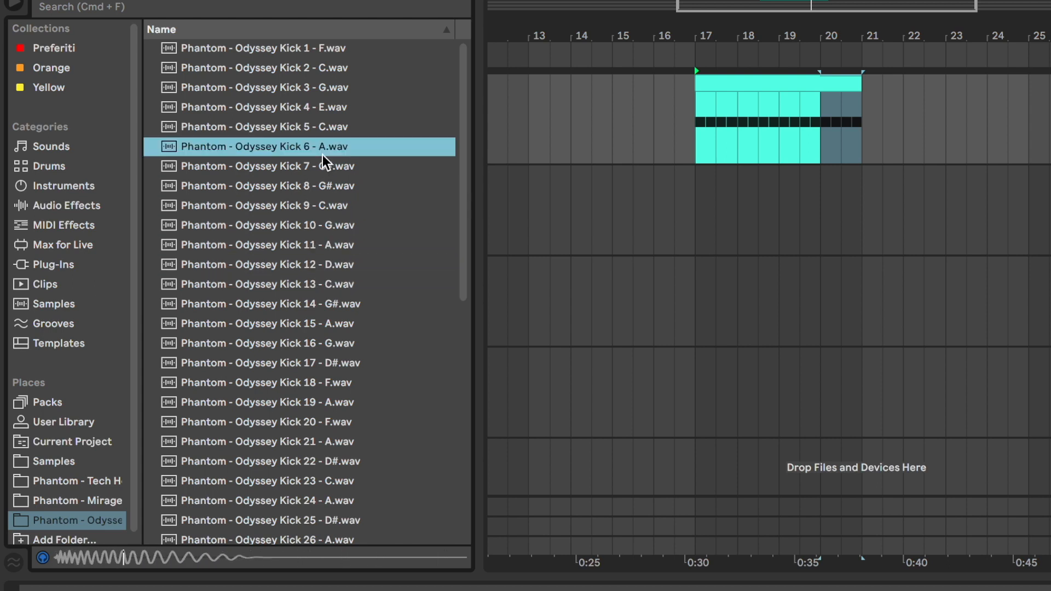
key("Up")
key("Up")
key("Down")
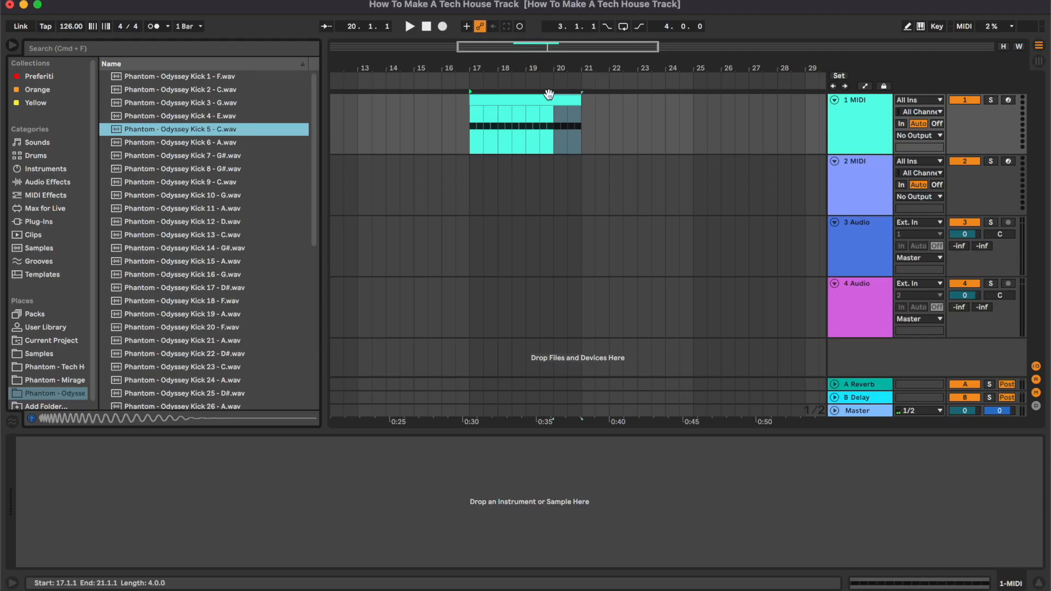
Step: Loop the arrangement over the clip from bar 17 to 21 and load Phantom - Odyssey Kick 5 - C onto the first MIDI track
left_click(549, 94)
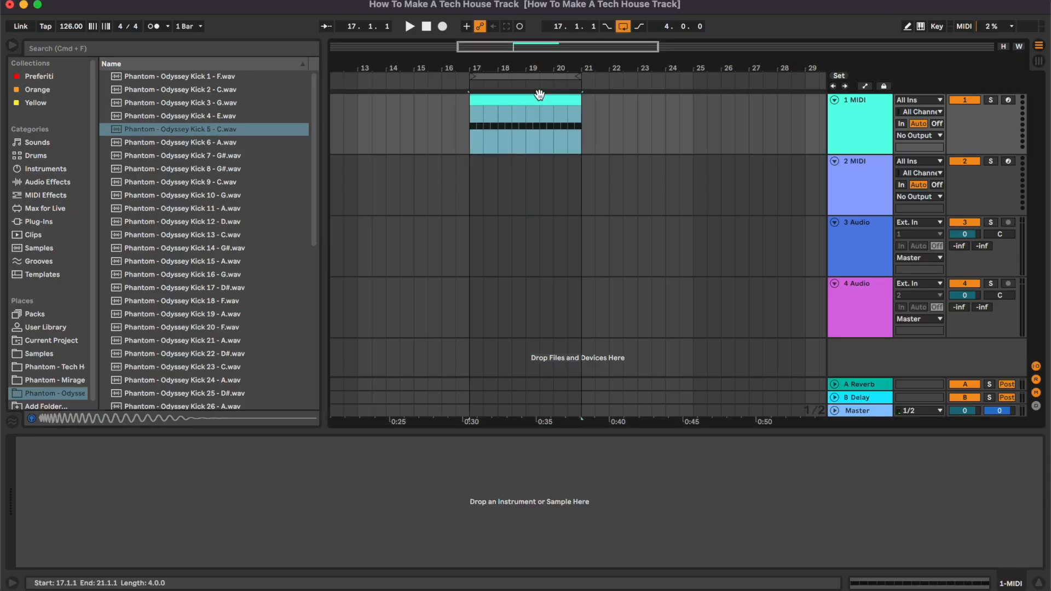
left_click(873, 127)
left_click_drag(206, 131, 547, 110)
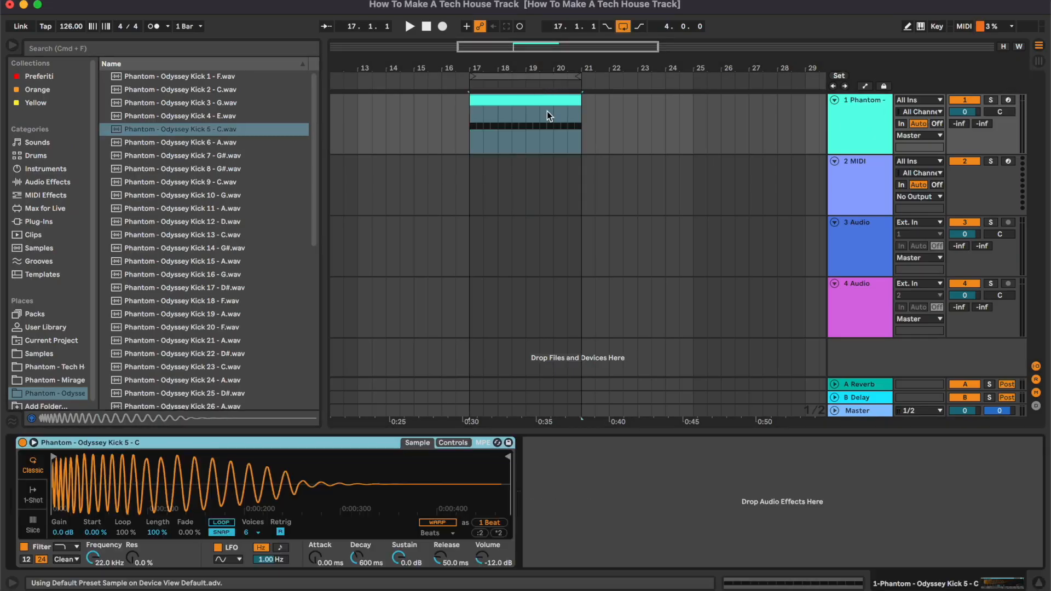
key("plus")
key("plus")
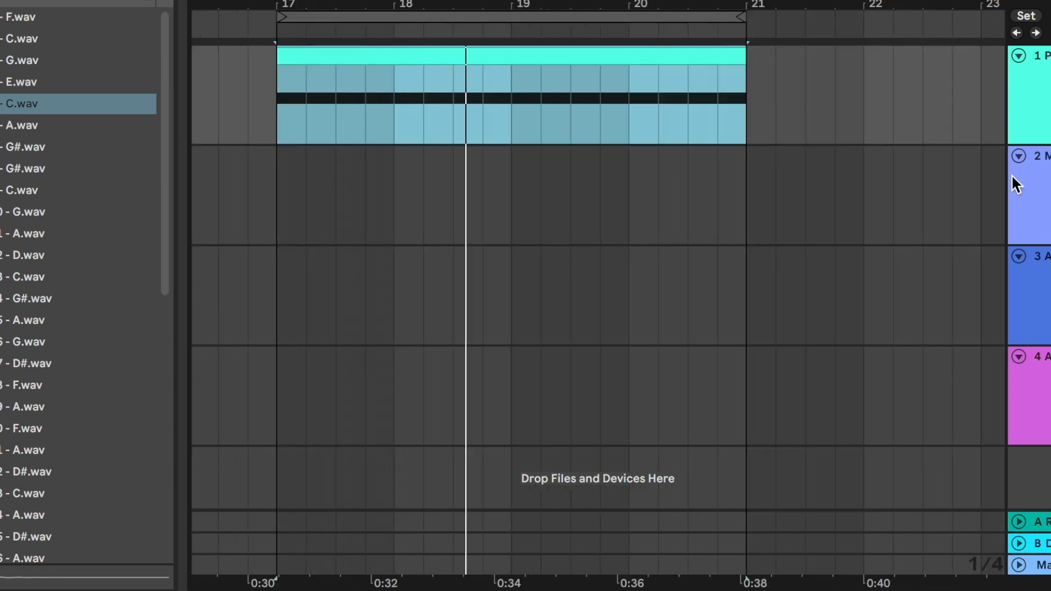
Step: Delete the two empty audio tracks, 3 Audio and 4 Audio
left_click(851, 241)
key("Delete")
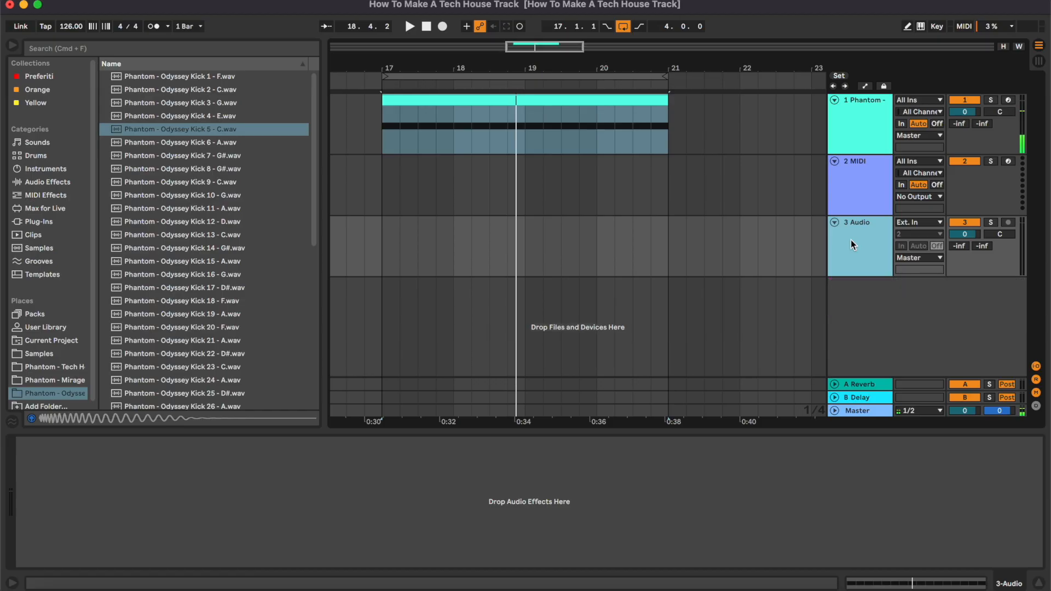
key("Delete")
Step: Load the Xfer Records Serum Audio Unit onto the 2 MIDI track and close its plug-in window
left_click(54, 224)
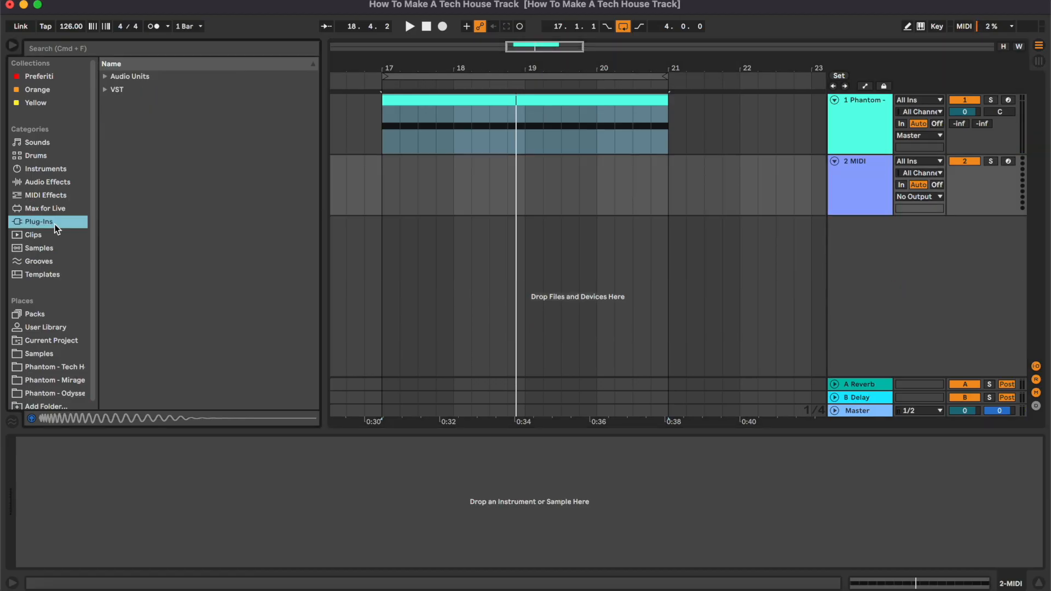
left_click(162, 76)
scroll(165, 329, "down", 5)
left_click(165, 389)
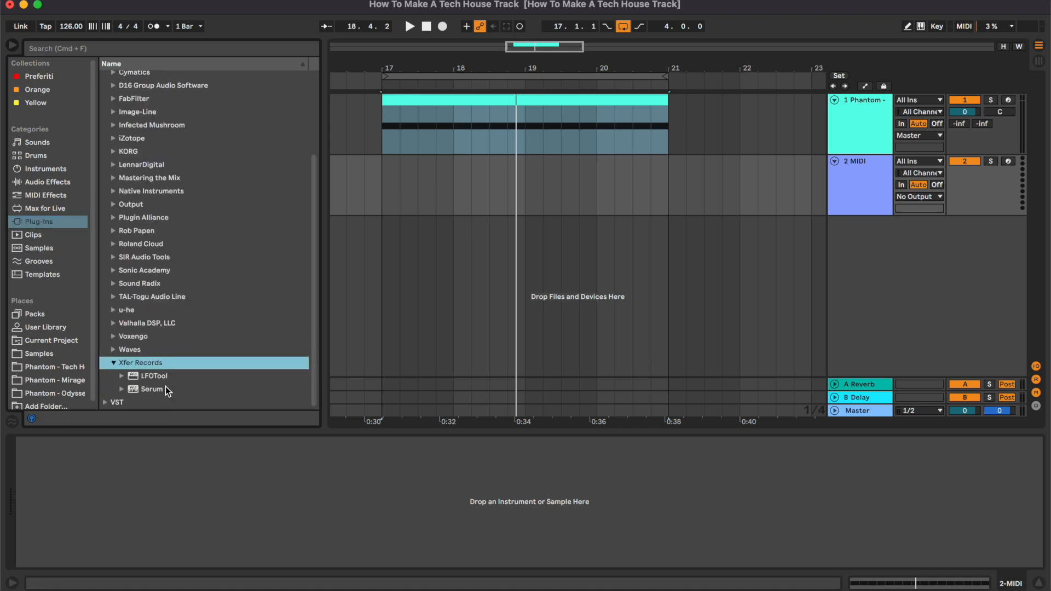
left_click(166, 388)
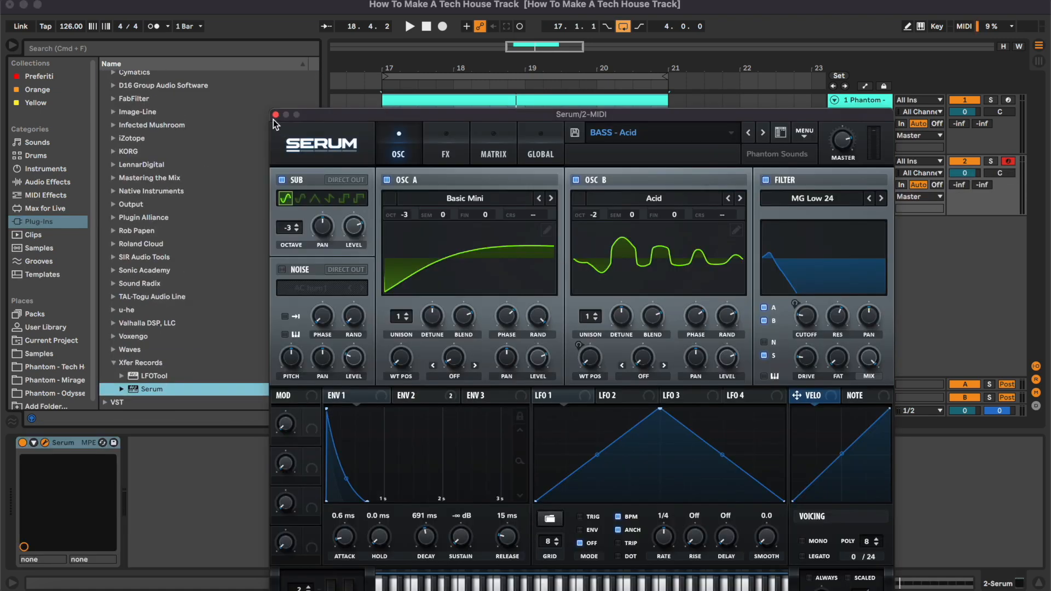
left_click(276, 116)
Step: Create a MIDI clip with a two-bar loop on the Serum track, spanning bars 17 to 21, and start playback
left_click_drag(381, 177, 672, 172)
key("super+shift+m")
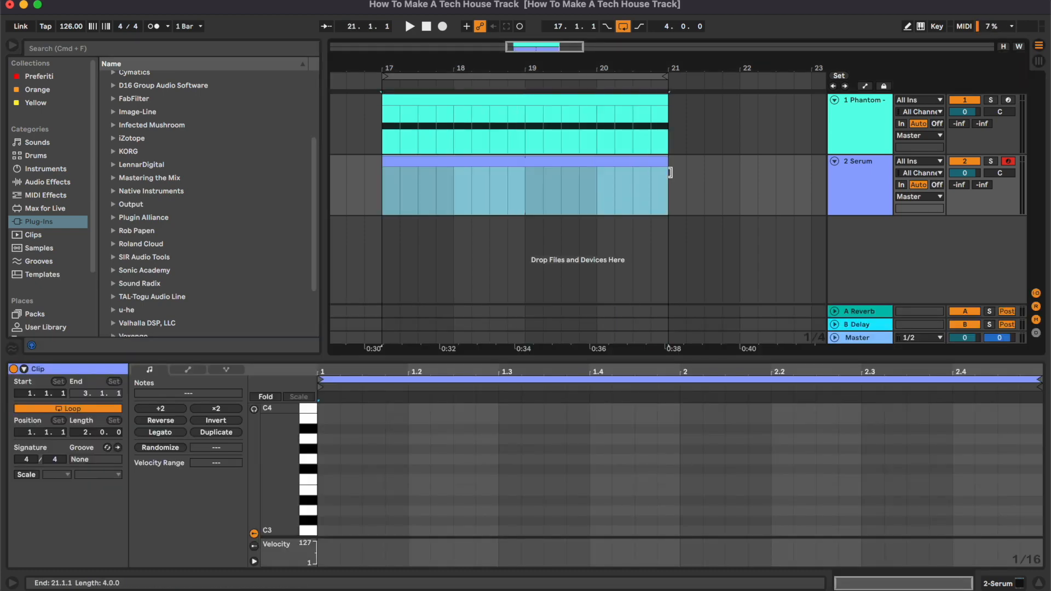
key("space")
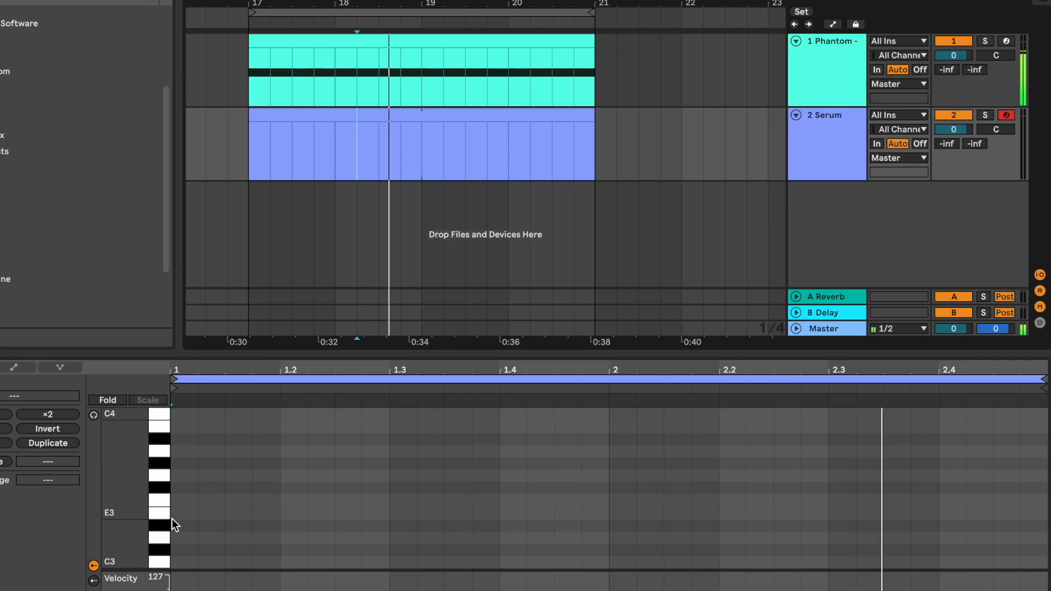
Step: Enlarge the note editor and add an eighth-note D3 at 1.1.1, a sixteenth-note D3 at 1.1.4 and an eighth-note A3 at 1.2.3
left_click_drag(704, 357, 694, 233)
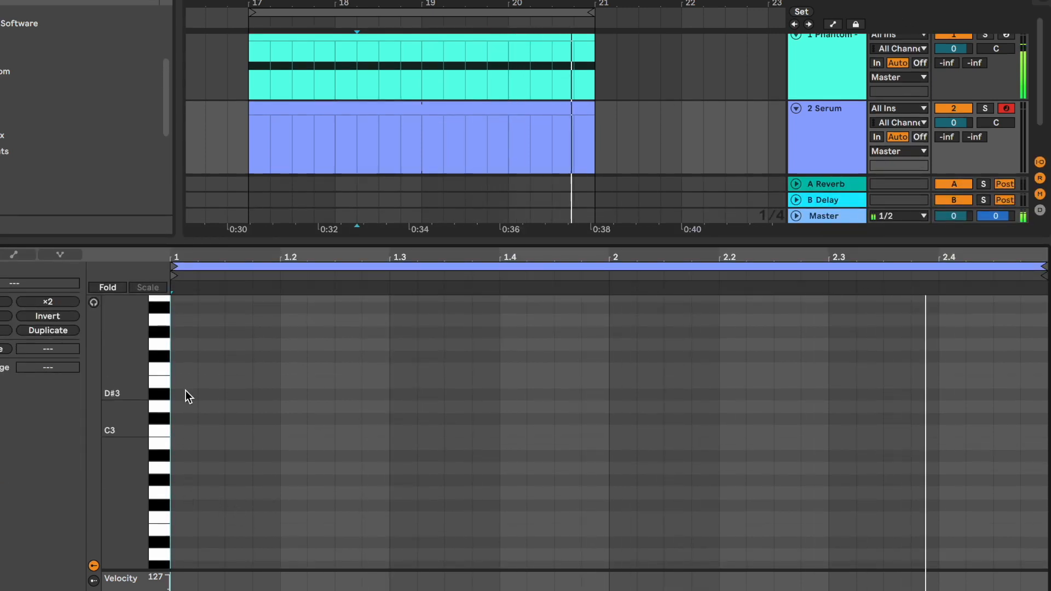
double_click(184, 406)
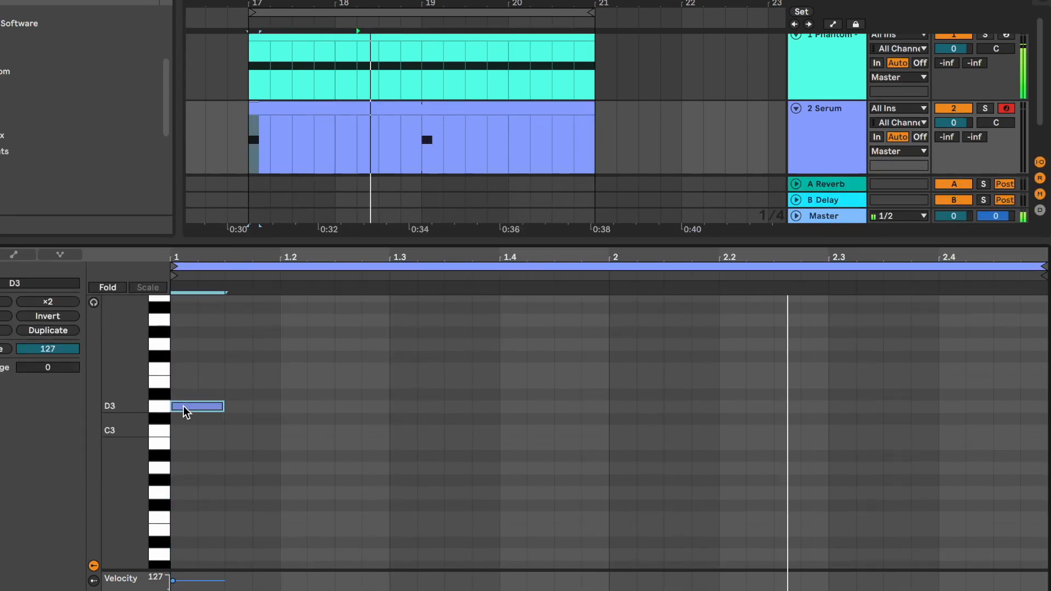
double_click(264, 407)
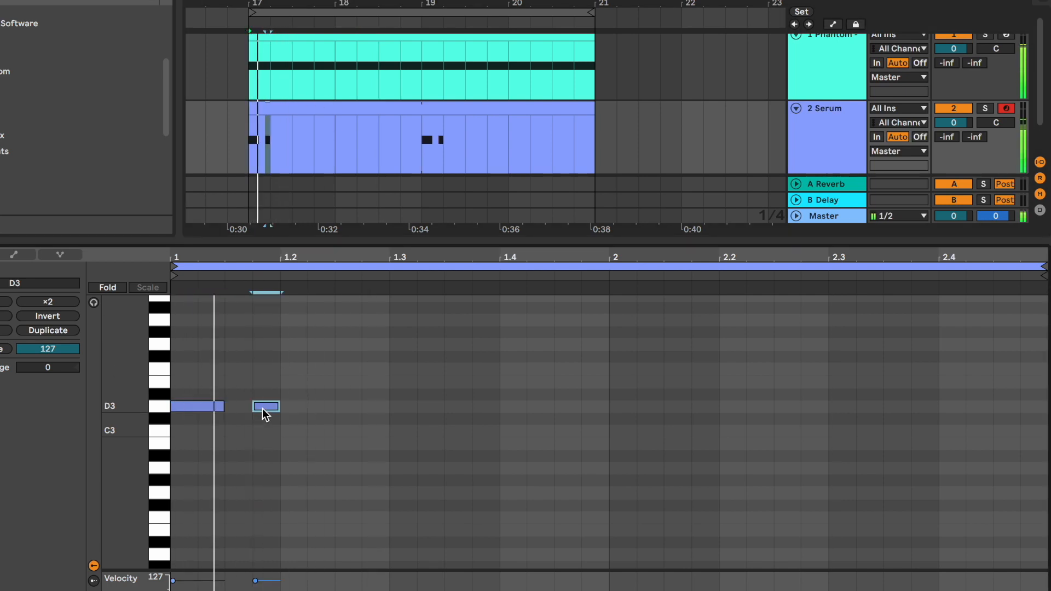
scroll(326, 356, "up", 3)
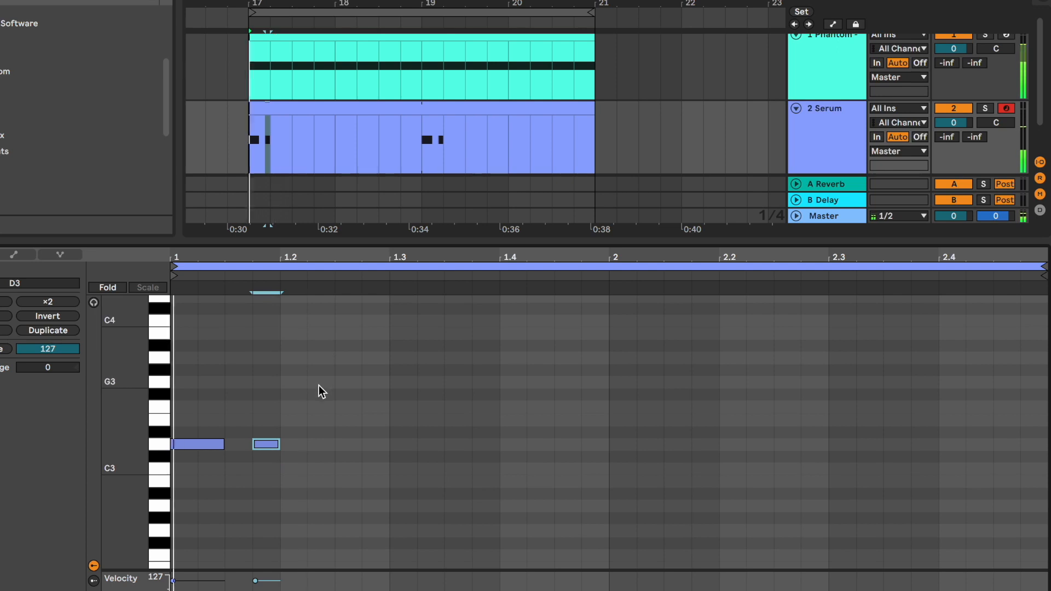
double_click(339, 357)
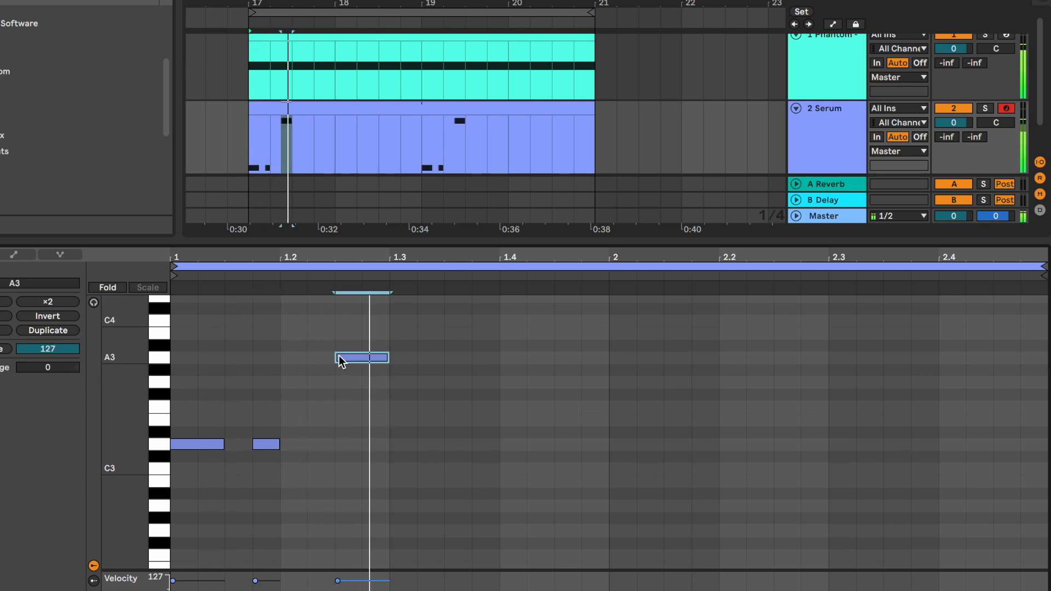
Step: Add a sixteenth-note F3 at 1.3.2 to the bass pattern, followed directly by an eighth-note F3 at 1.3.3
double_click(403, 408)
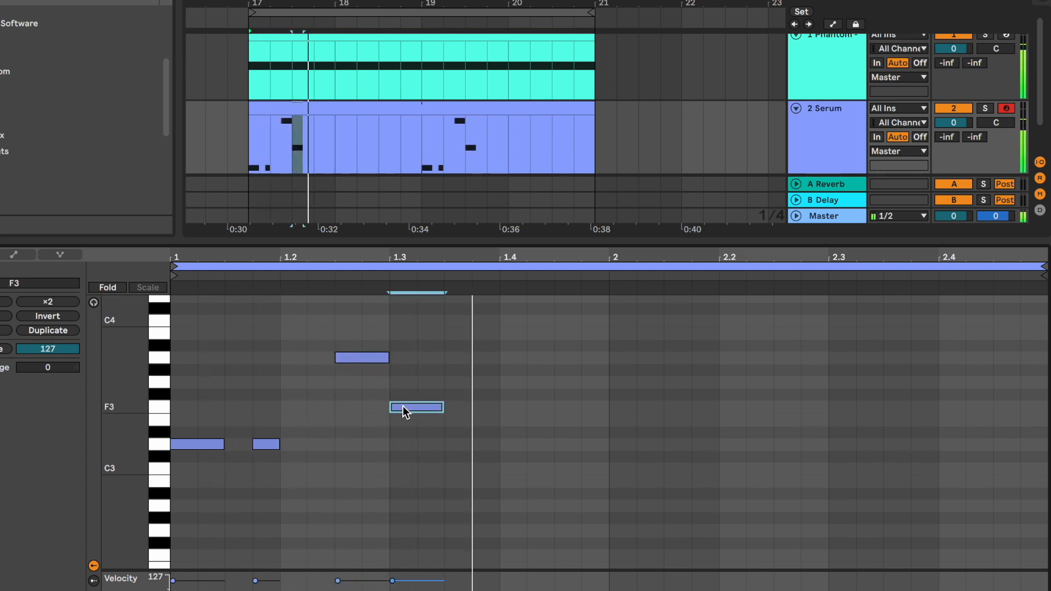
left_click_drag(403, 406, 429, 406)
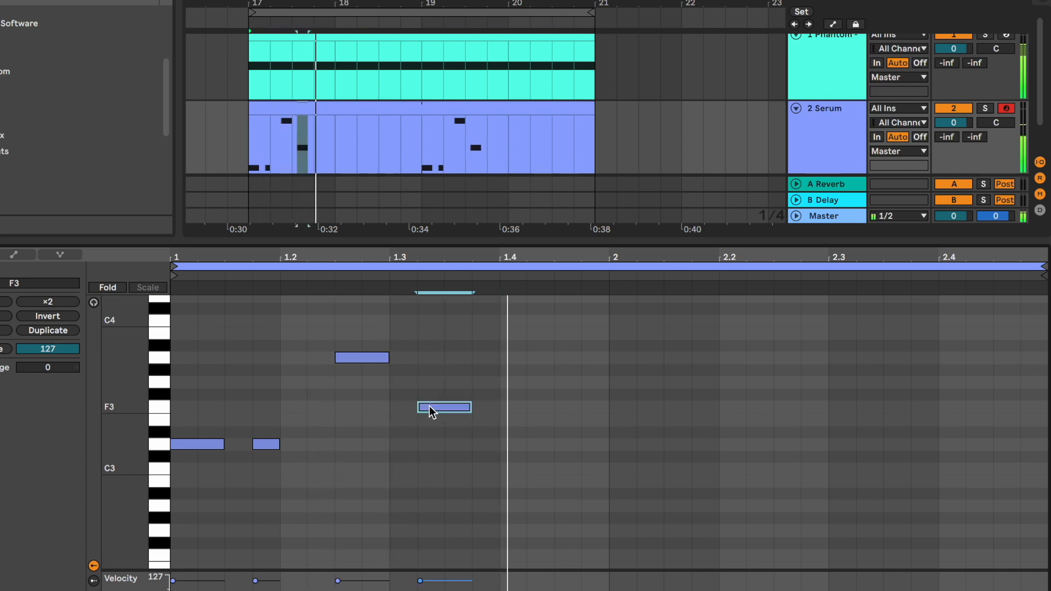
key("shift+Left")
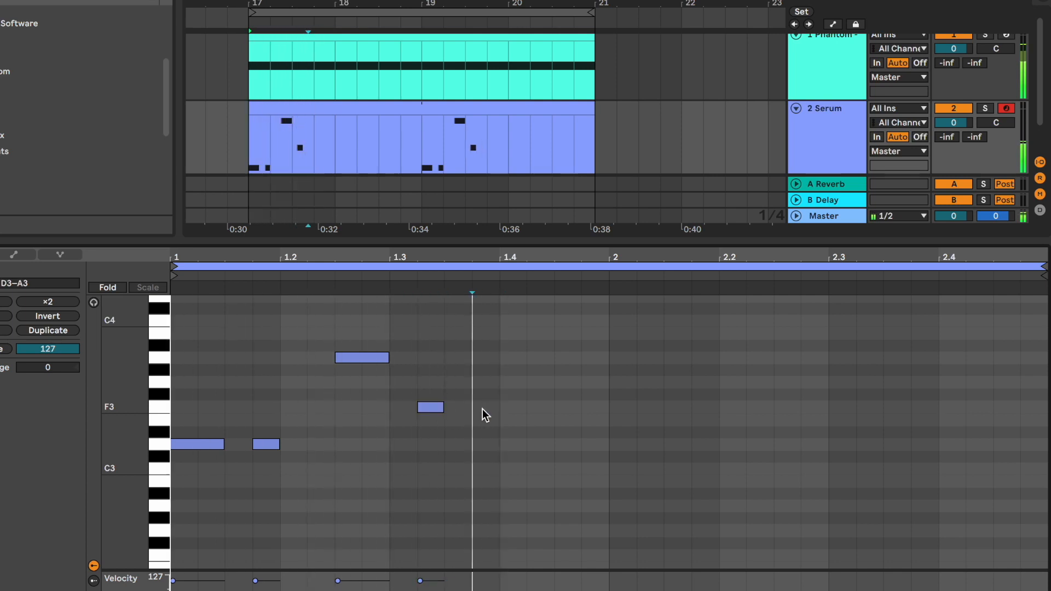
double_click(482, 409)
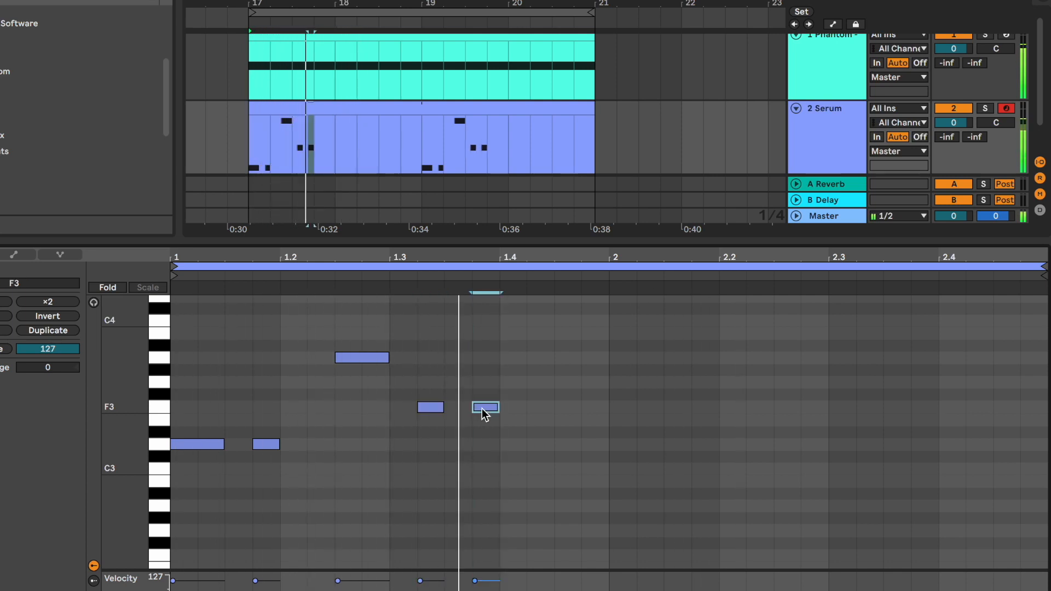
left_click_drag(488, 408, 521, 406)
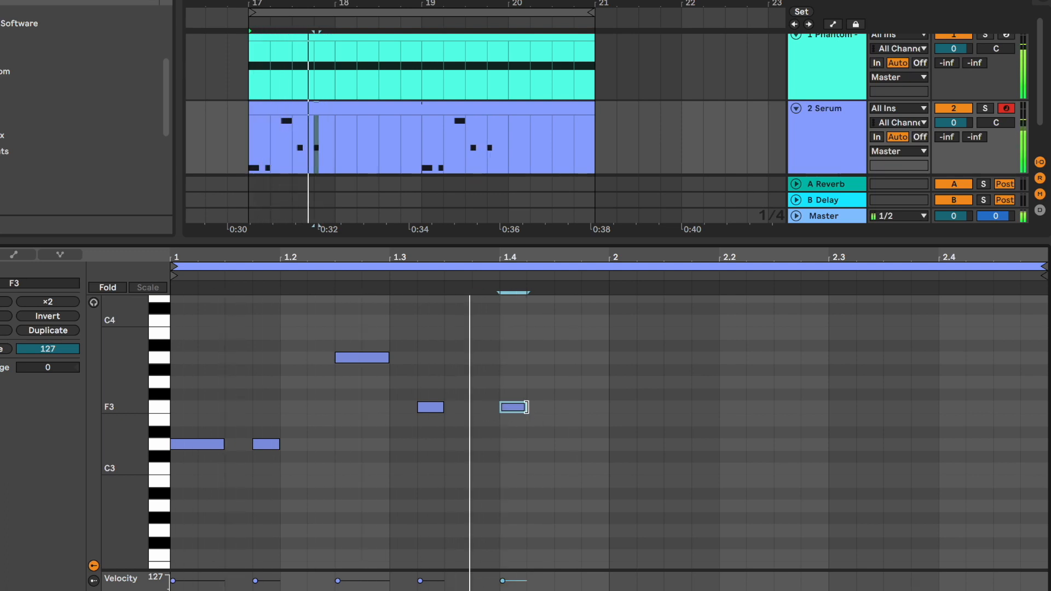
left_click_drag(445, 407, 469, 406)
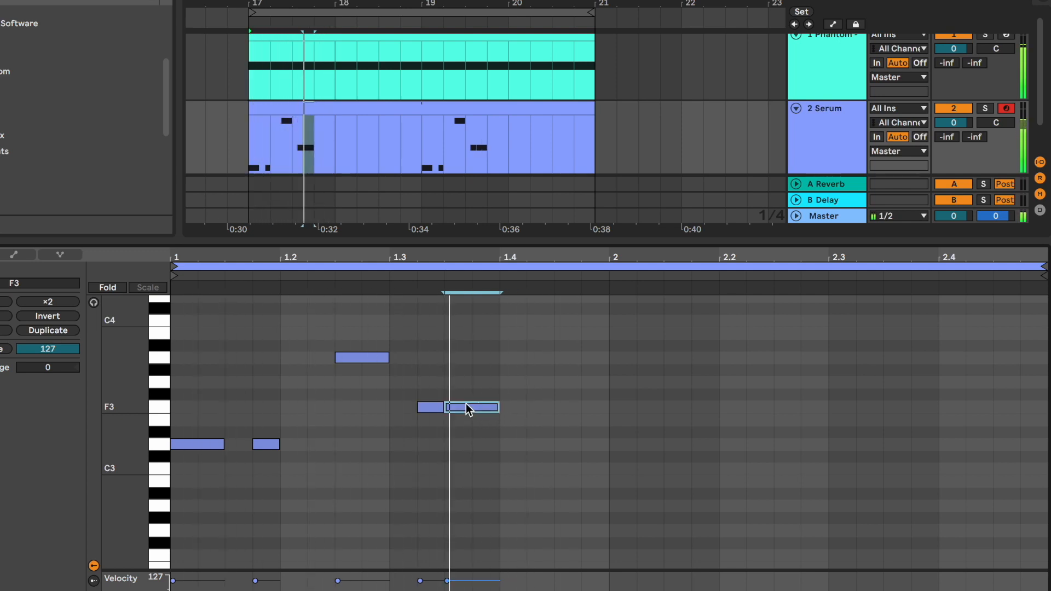
Step: Add an eighth-note F3 at 1.4 and an eighth-note A3 at 1.4.3 to complete the pattern's first bar
double_click(538, 408)
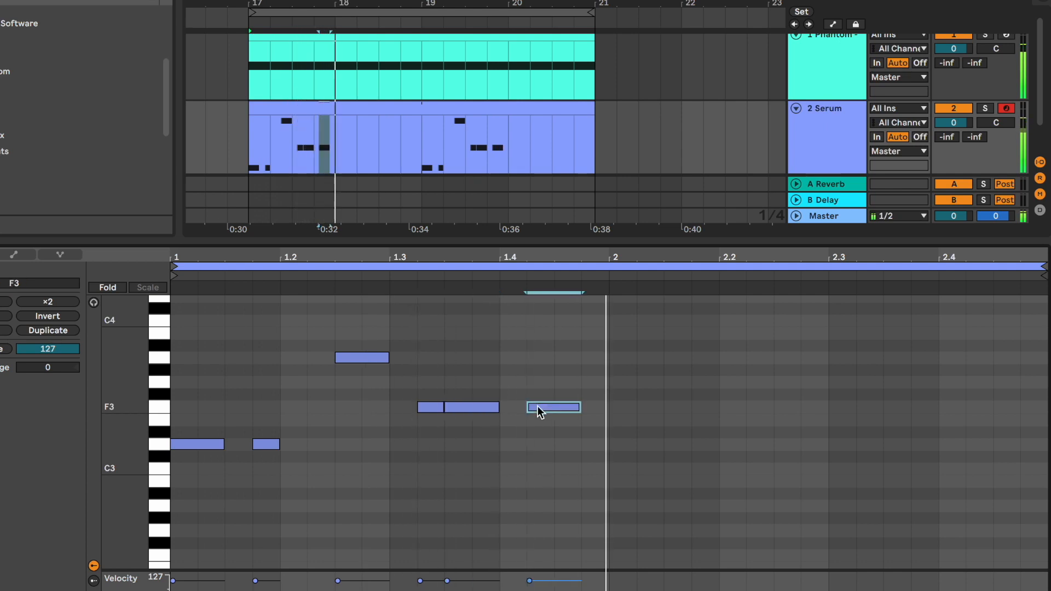
left_click(565, 362)
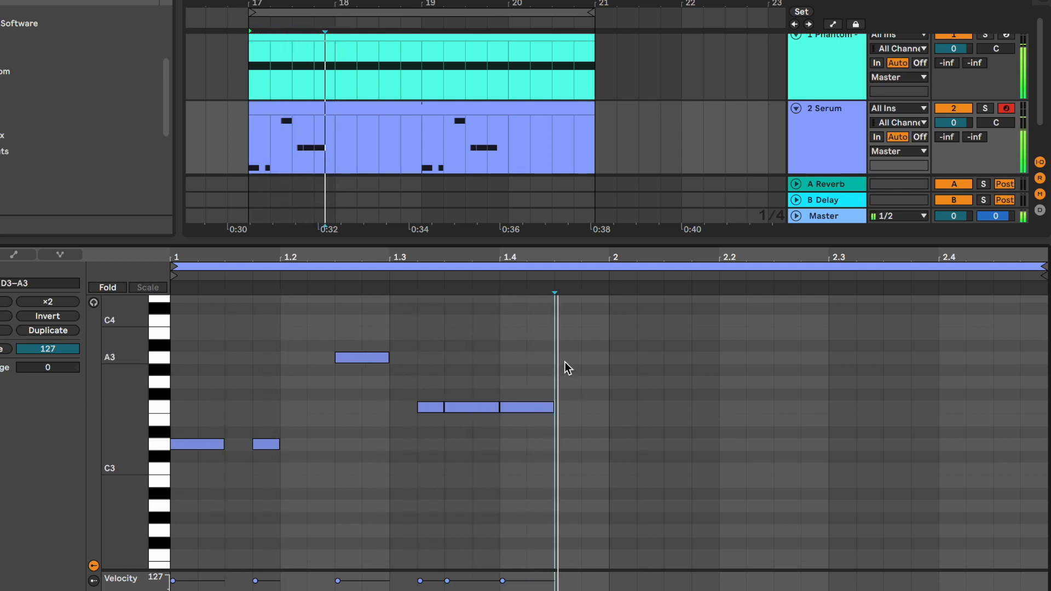
double_click(565, 361)
key("shift+Right")
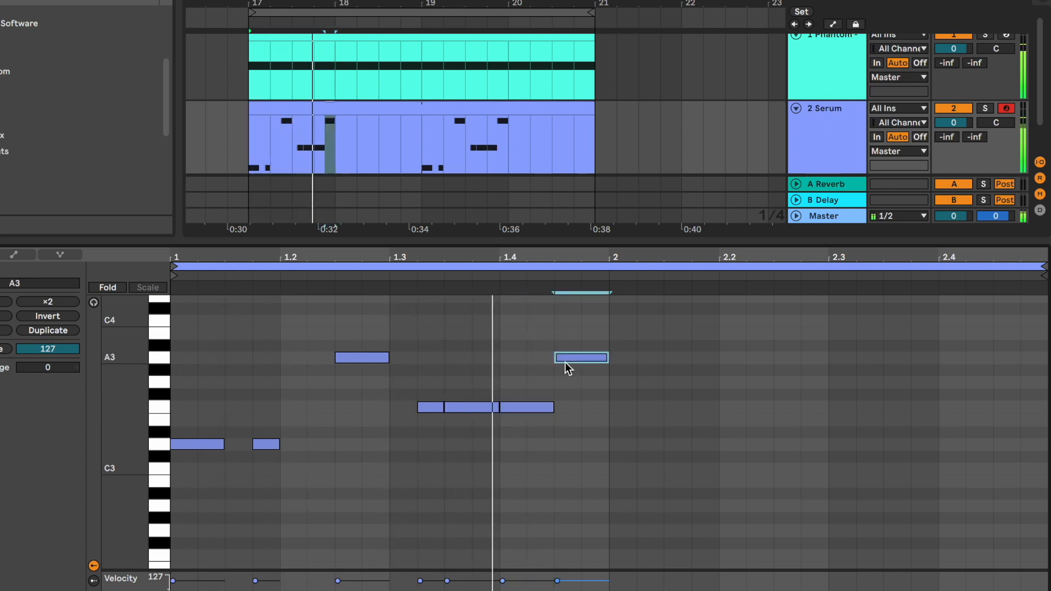
Step: Duplicate the first bar's bass notes into the second bar, and raise the F3 at 2.3.3 to G3
key("super+a")
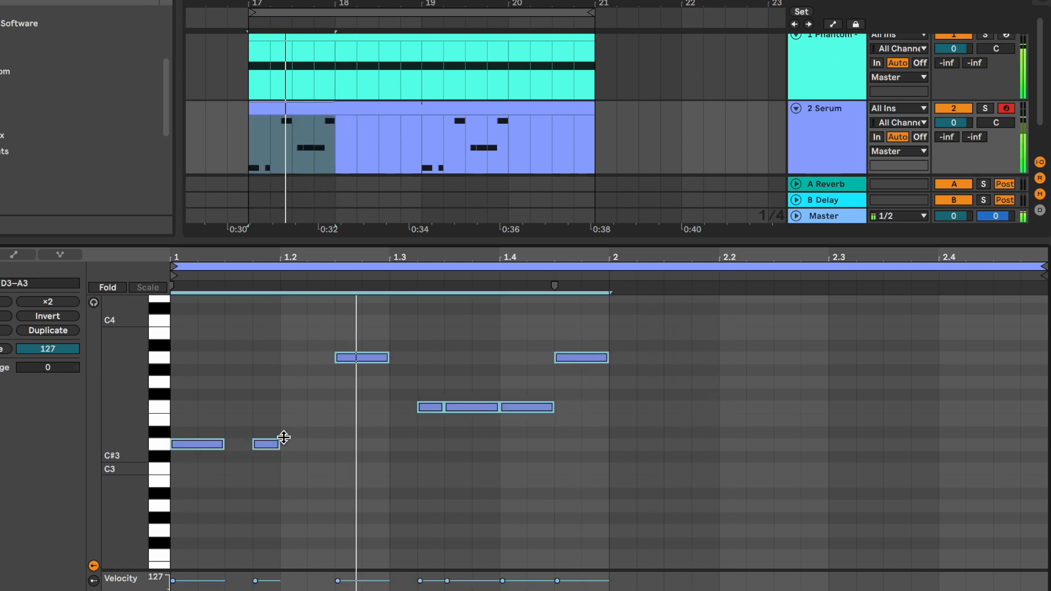
key("super+d")
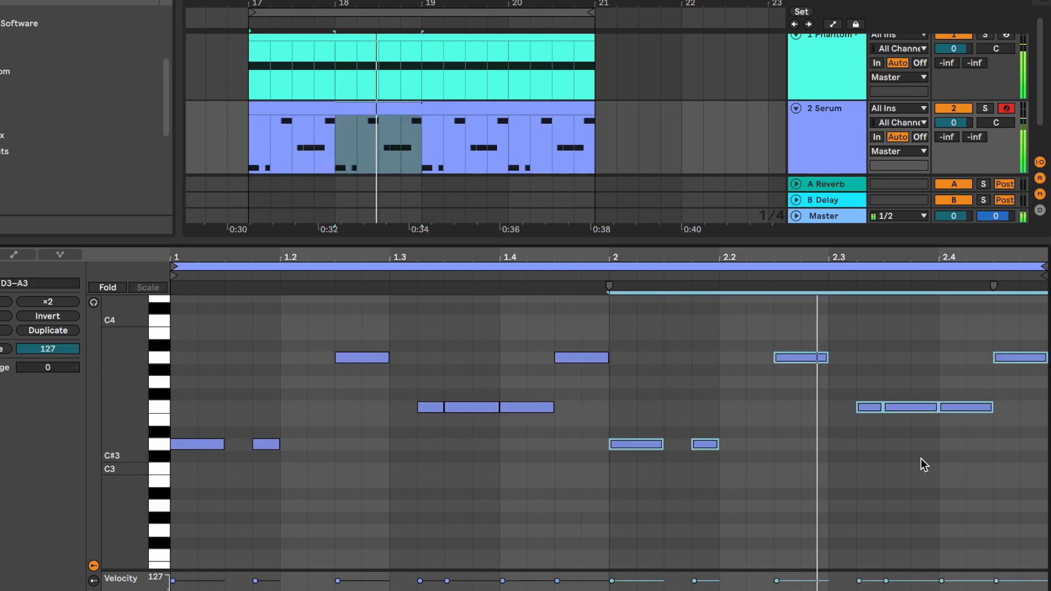
left_click(921, 458)
left_click_drag(921, 409, 921, 386)
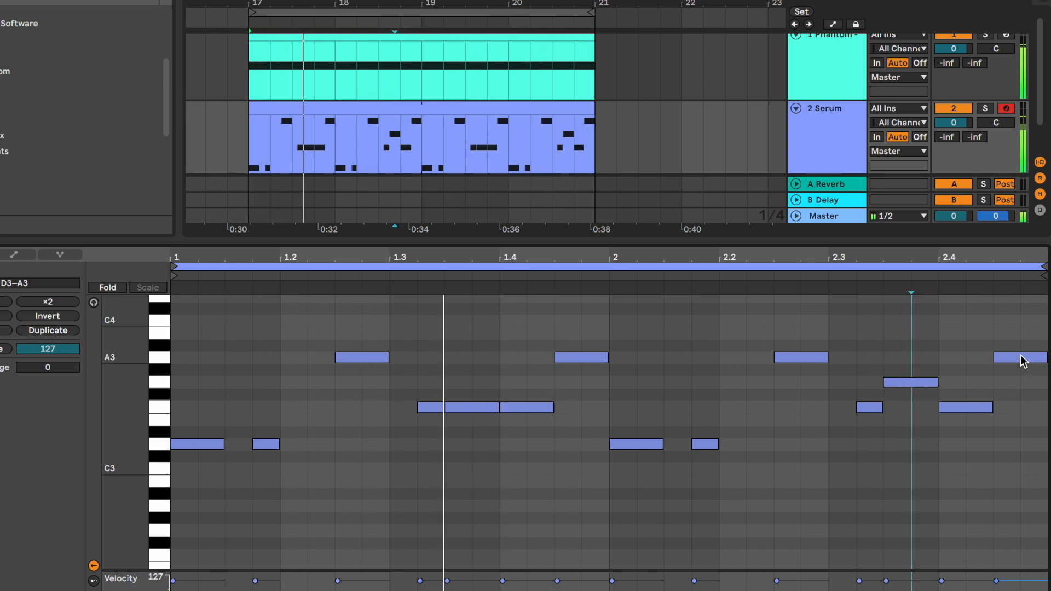
mouse_move(1020, 356)
left_mouse_down()
mouse_move(1028, 448)
mouse_move(1031, 359)
left_mouse_up()
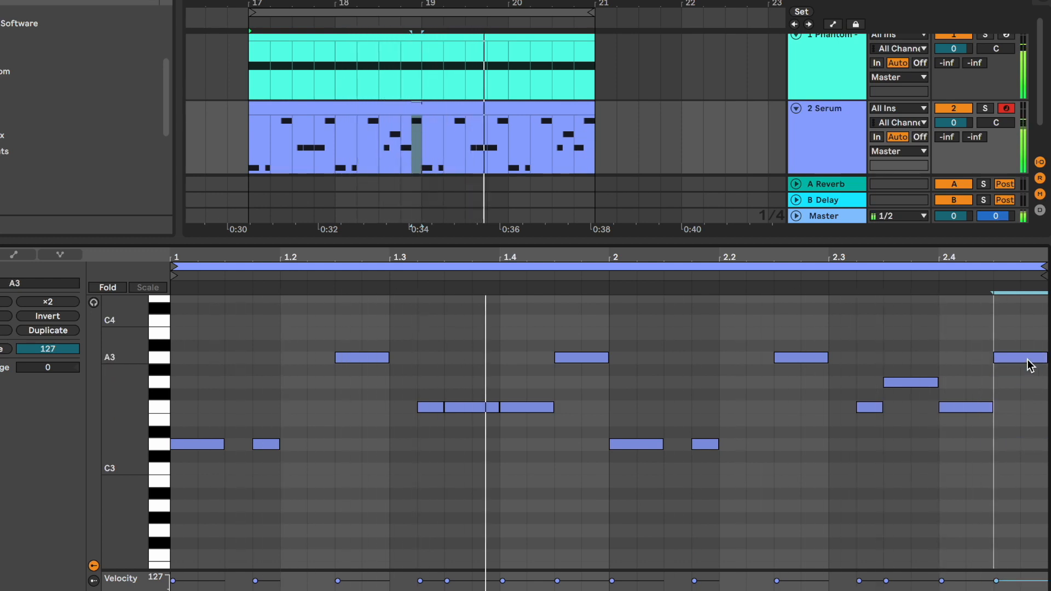
left_click(956, 339)
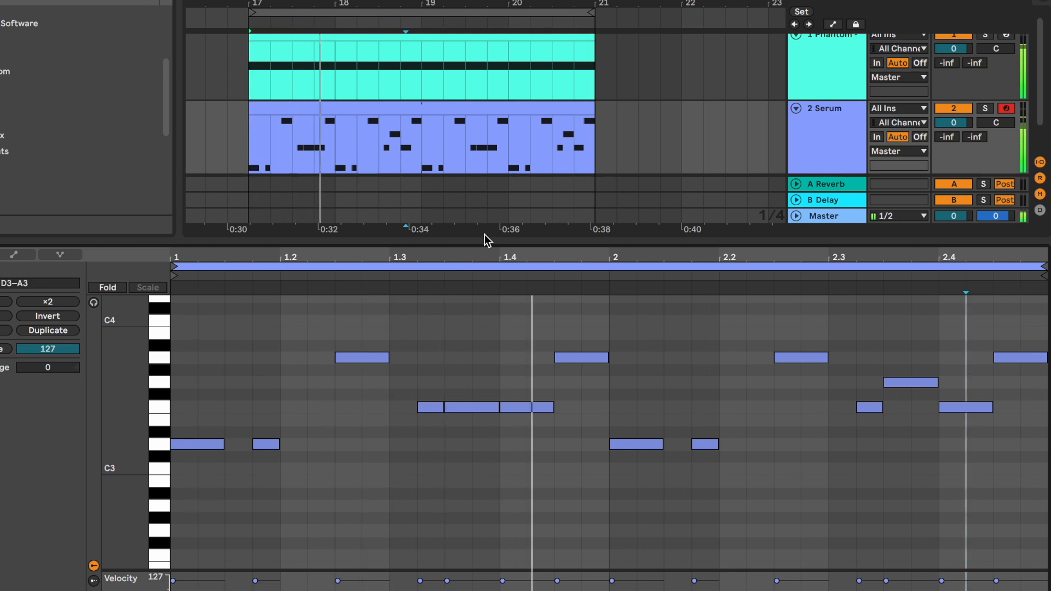
Step: Leave the note editor, solo the Serum track, select its clip and open the Serum instrument window
left_click(835, 156)
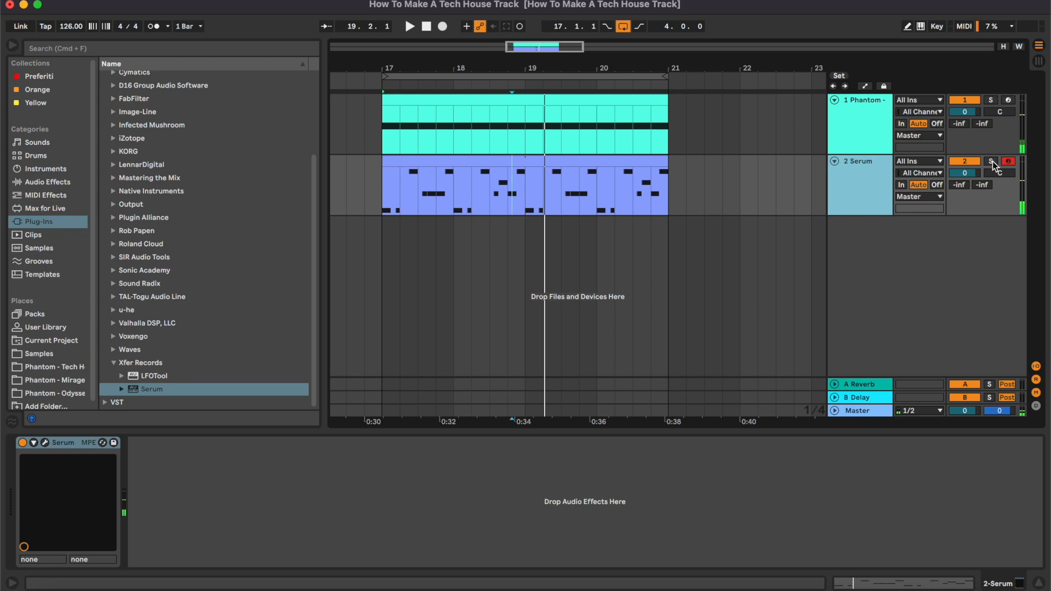
left_click(992, 161)
left_click(477, 155)
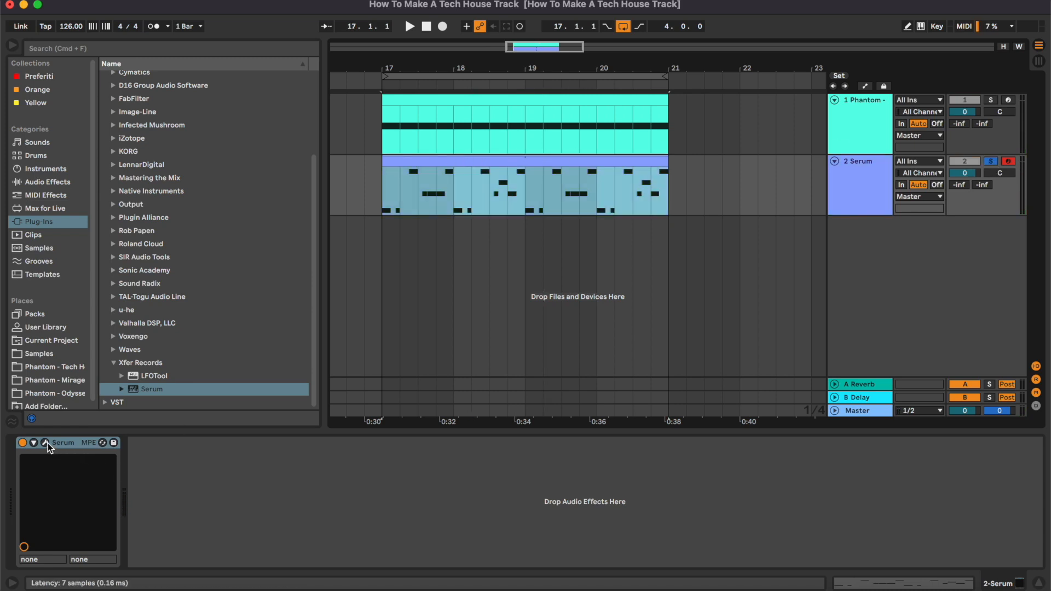
left_click(46, 443)
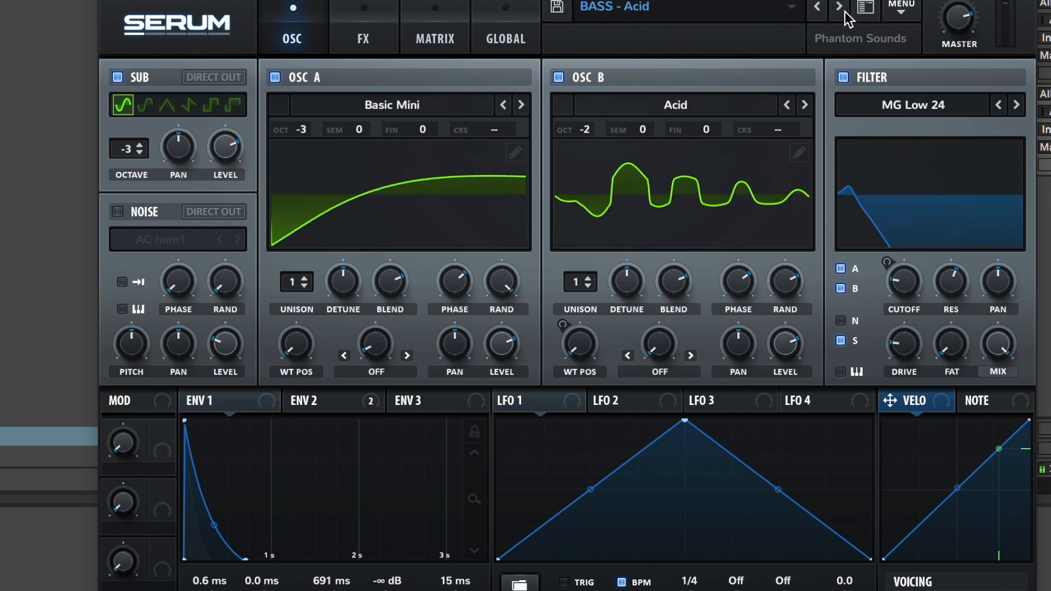
Step: Audition Serum's bass presets one after another, from BASS - Acid forward to BASS - Dimension
left_click(838, 6)
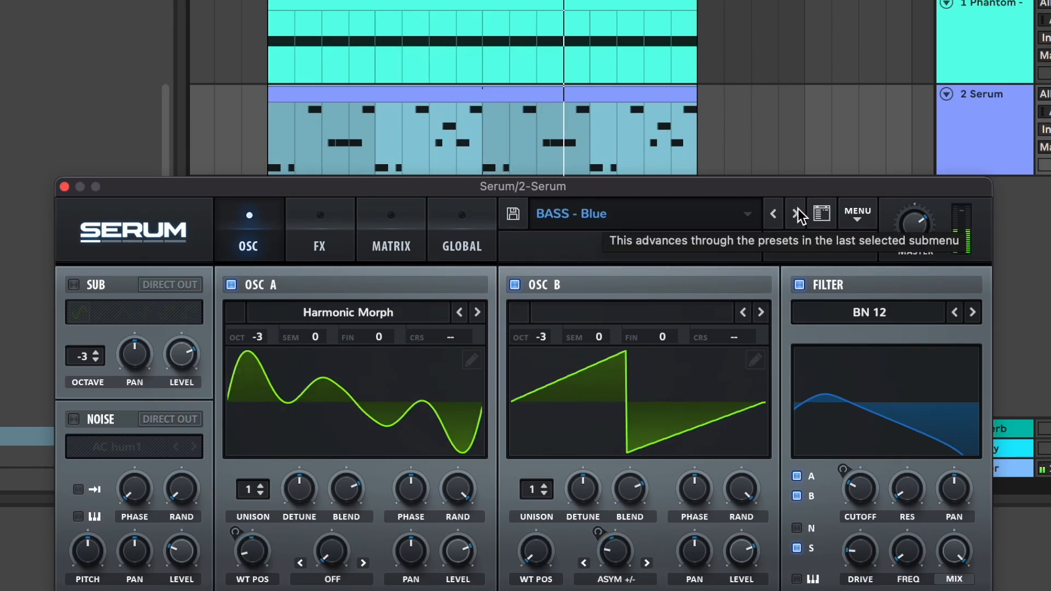
left_click(797, 212)
left_click(797, 211)
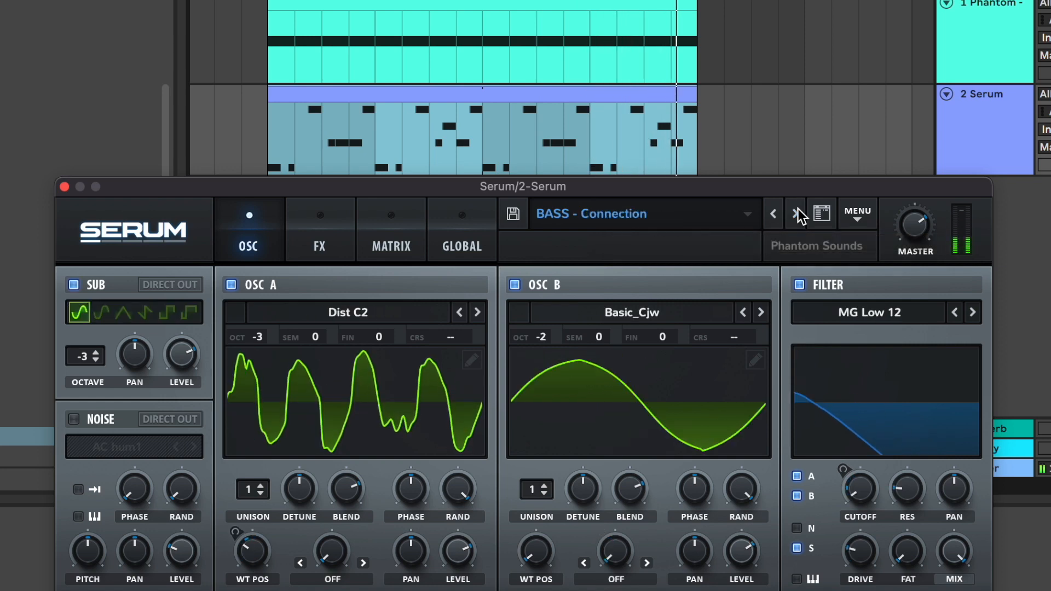
left_click(798, 211)
left_click(798, 211)
left_click(797, 212)
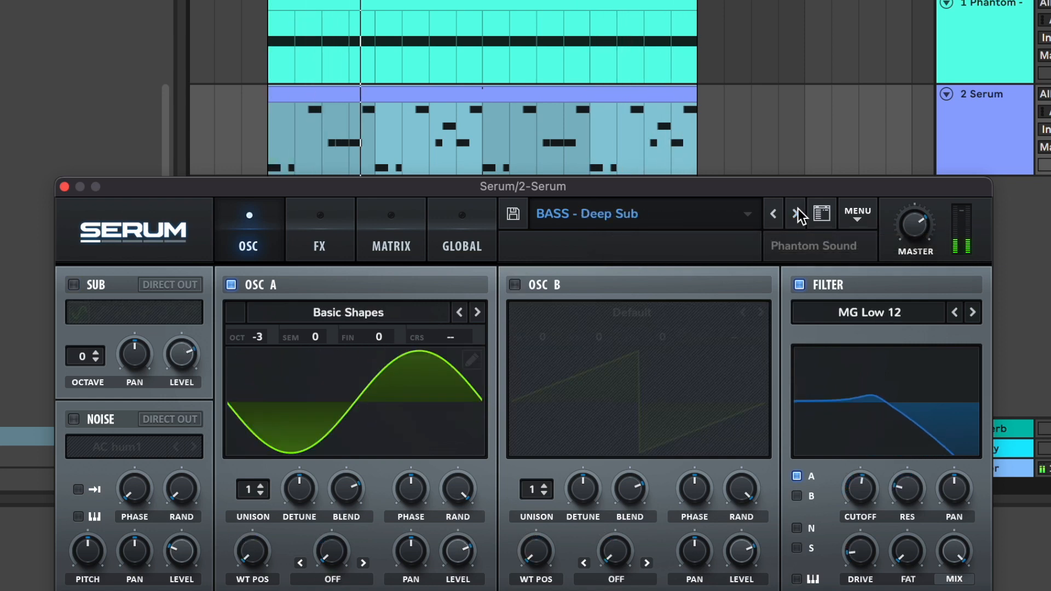
left_click(798, 213)
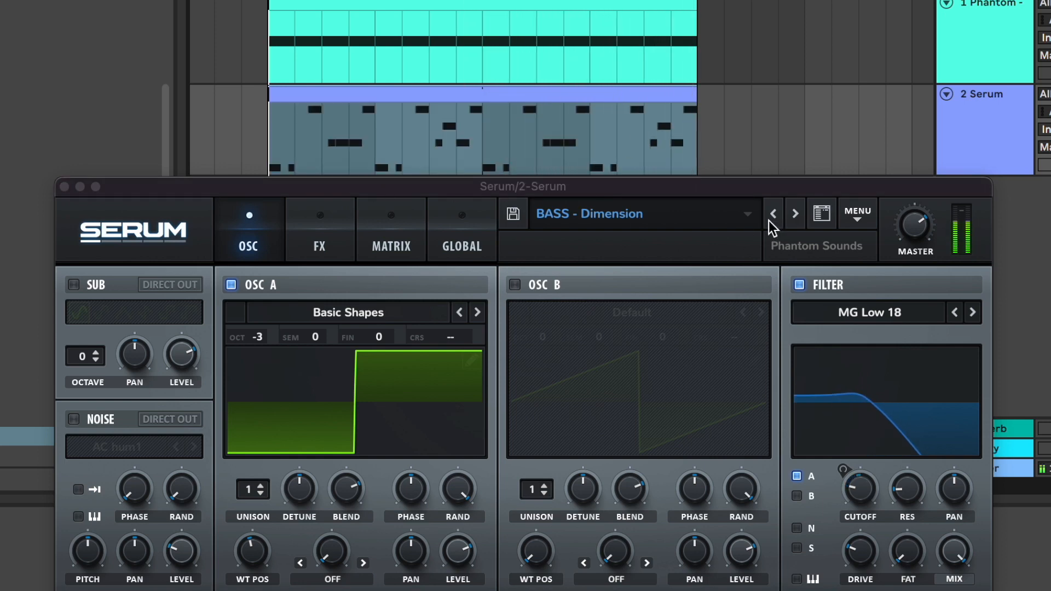
Step: Continue through the bass presets, load BASS - Flame and close the Serum window
left_click(795, 214)
left_click(794, 213)
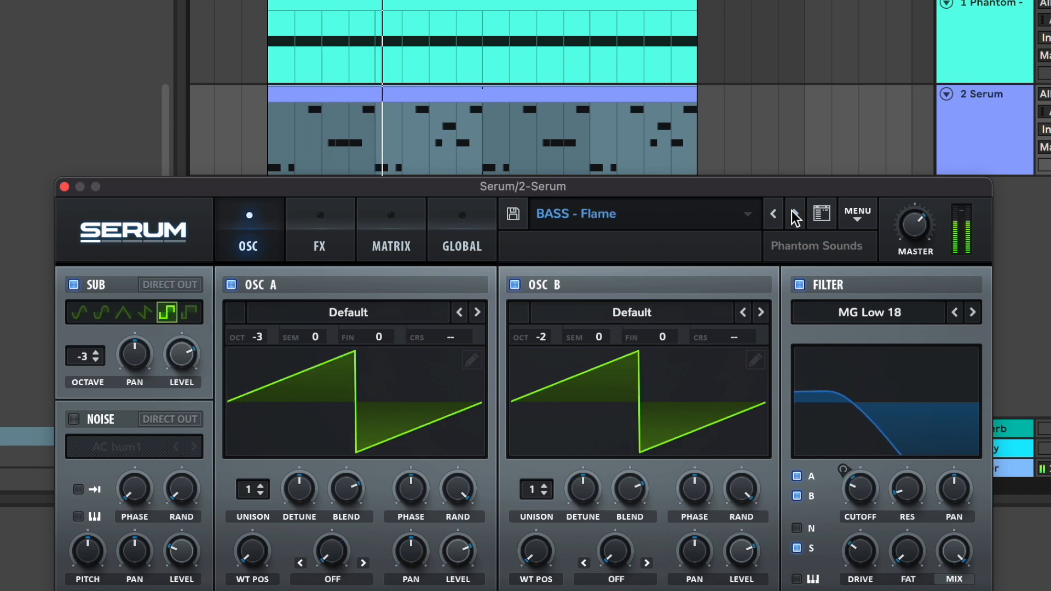
left_click(794, 214)
left_click(778, 214)
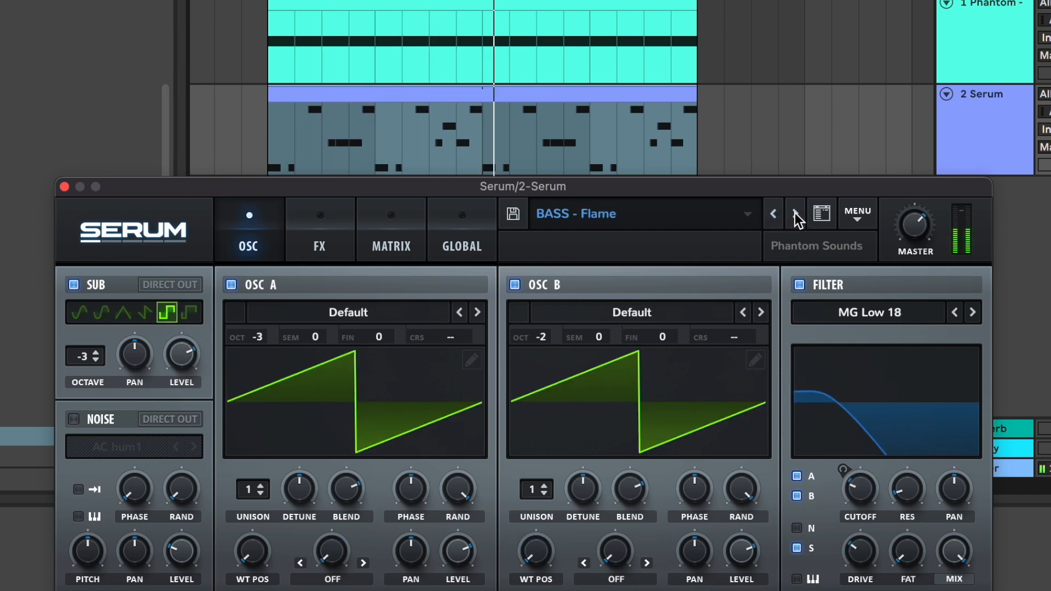
left_click(271, 67)
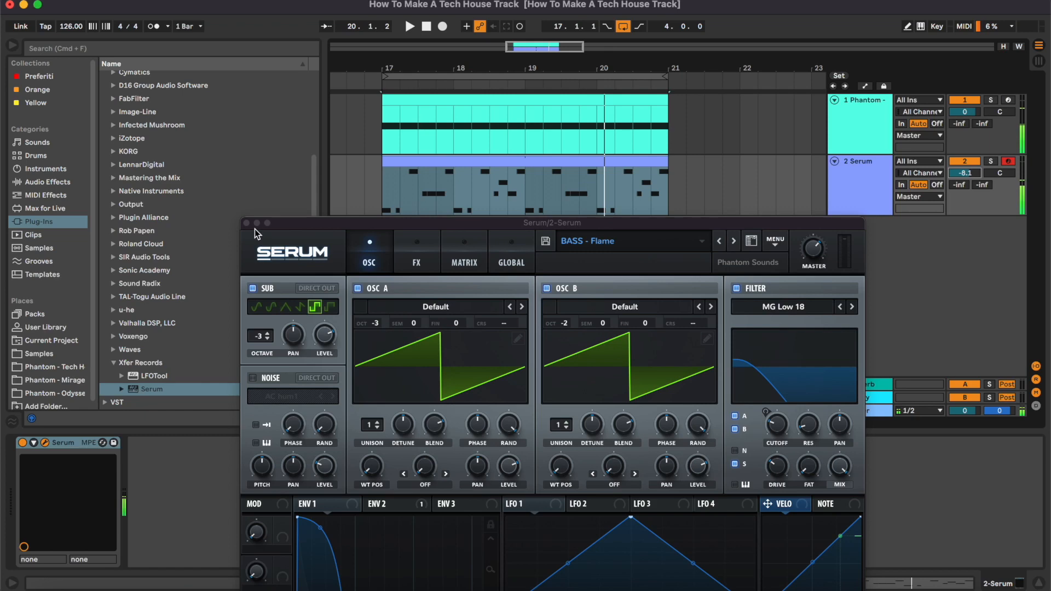
left_click(64, 186)
Step: Search the browser for "lfo", add LFOTool after Serum and raise its curve's middle point to full level
left_click(221, 47)
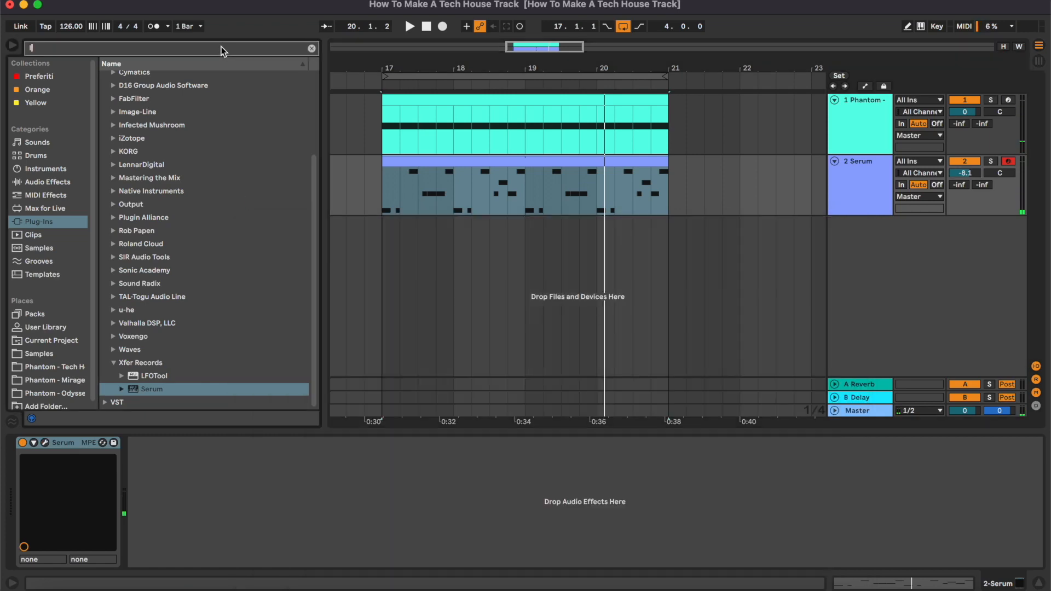
type("lfo")
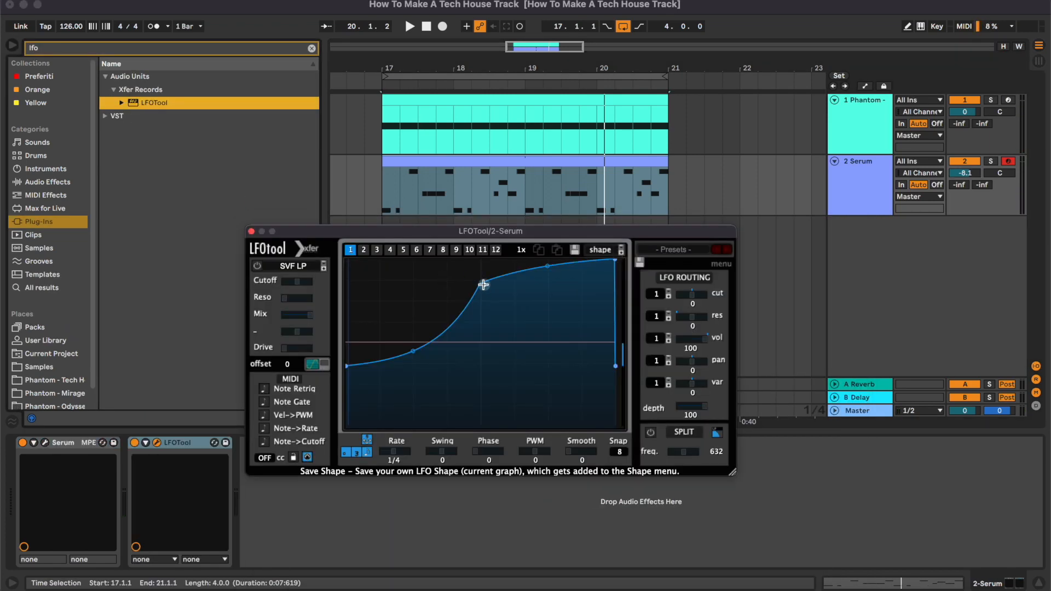
left_click_drag(483, 284, 484, 261)
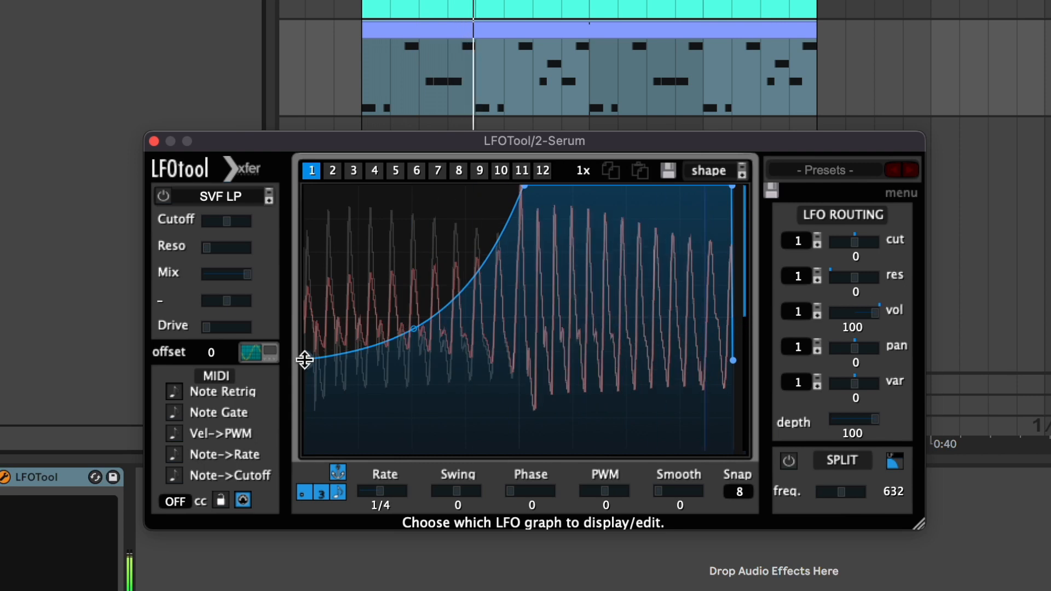
Step: Lower the LFOTool curve's start point and bend its rising segment deeper for stronger ducking, and close the plug-in window
left_click_drag(305, 356, 305, 407)
left_click_drag(414, 370, 414, 394)
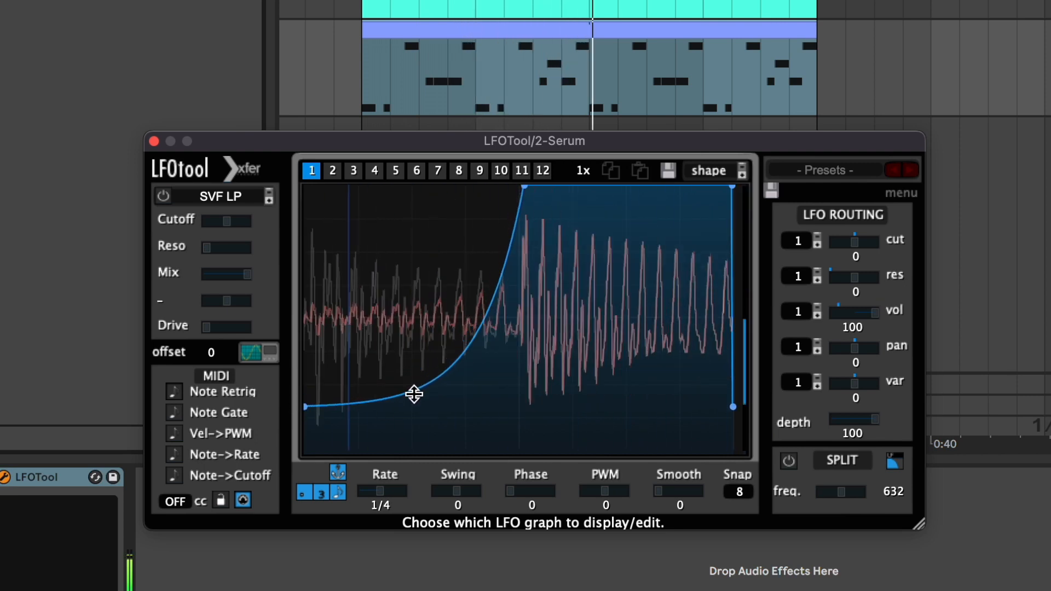
left_click_drag(305, 407, 306, 416)
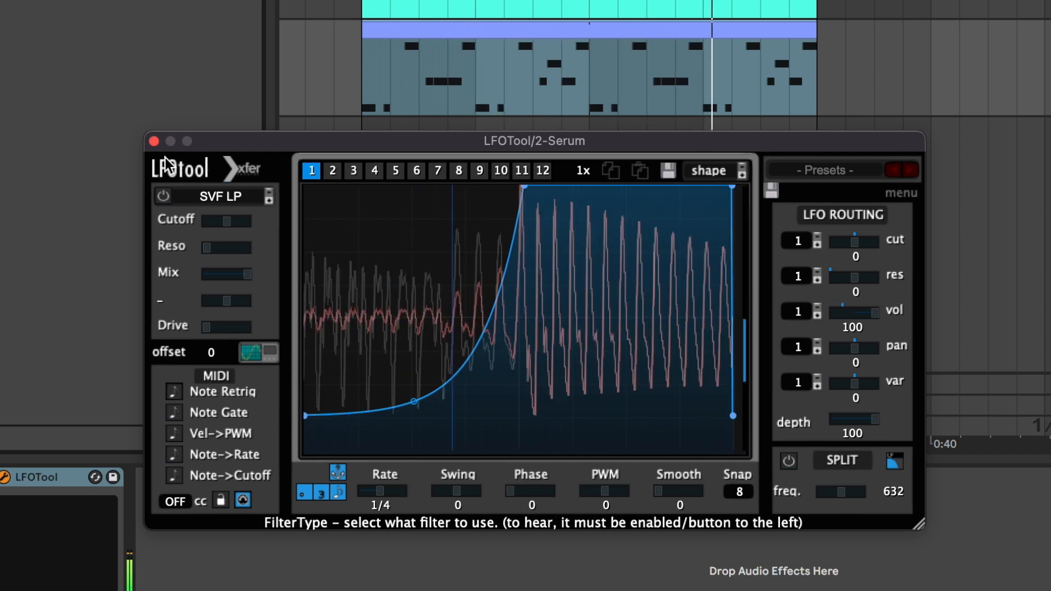
left_click(150, 141)
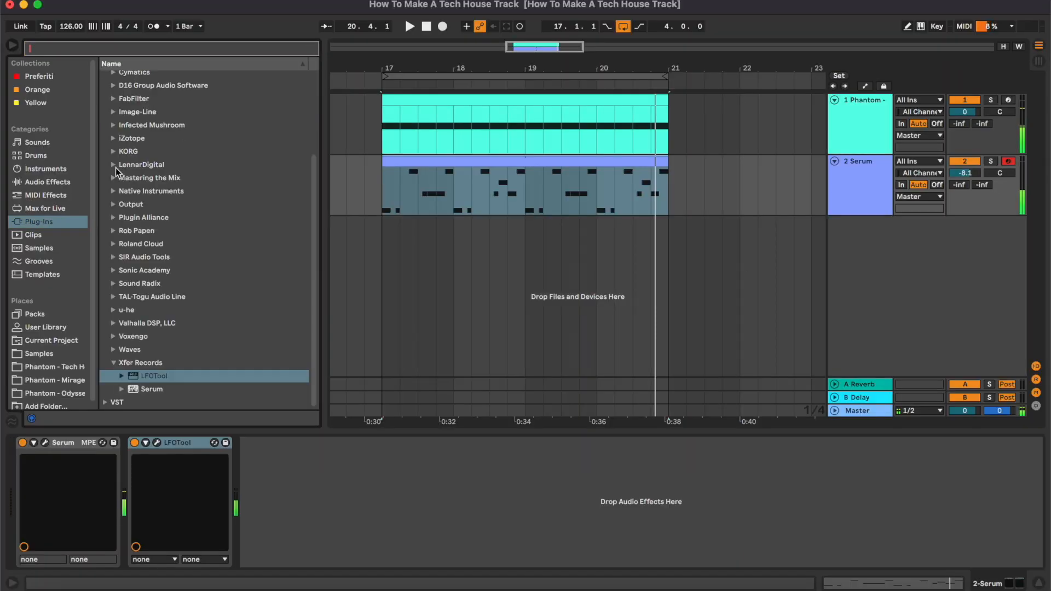
Step: Insert an EQ Eight between Serum and LFOTool and enable its band 8
left_click(48, 182)
left_click(152, 116)
left_click_drag(149, 156, 124, 517)
left_click(412, 565)
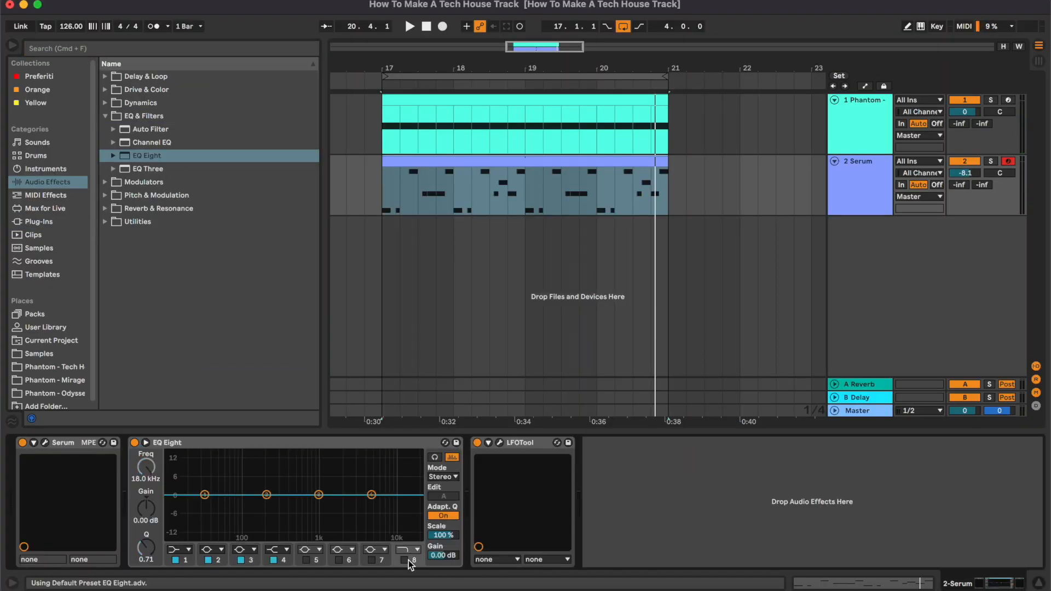
Step: Lower EQ Eight's band 8 high cut to about 303 Hz and change band 1 to a low-cut filter
left_click_drag(415, 504, 333, 504)
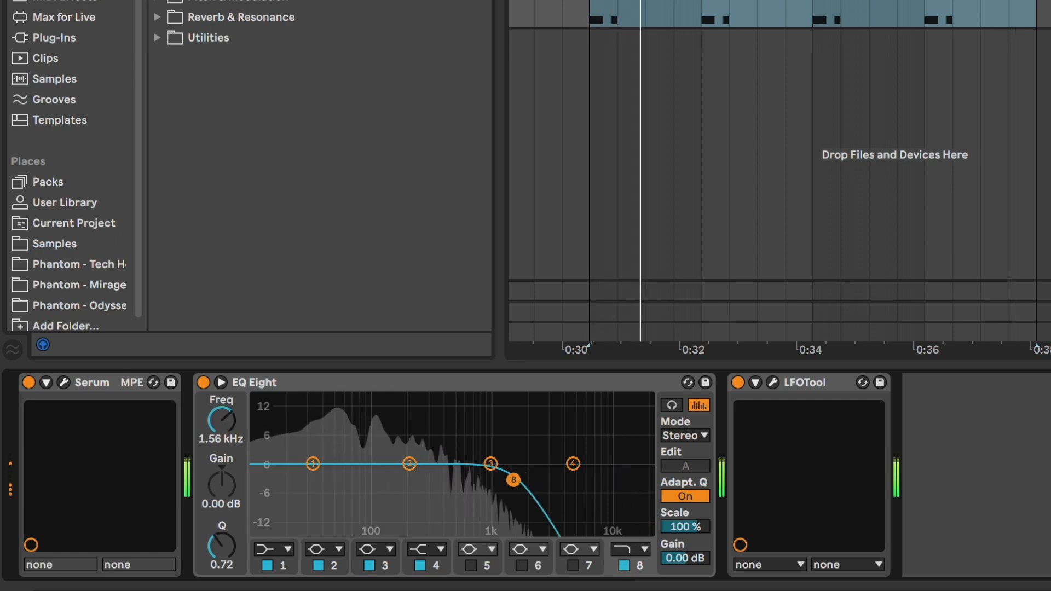
left_click_drag(513, 480, 432, 481)
left_click(269, 549)
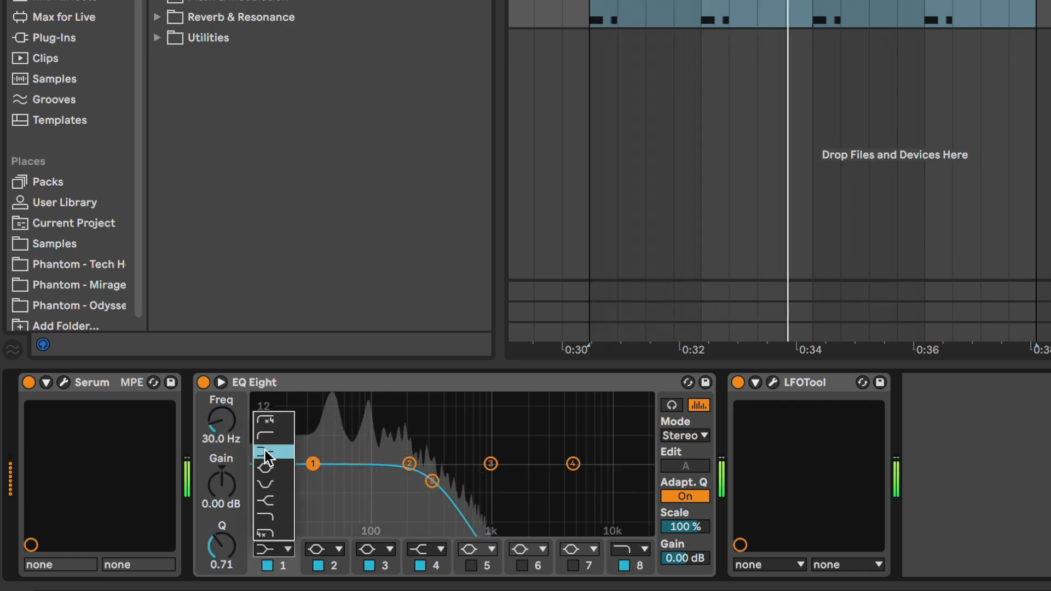
left_click(266, 435)
left_click(432, 482)
left_click_drag(432, 481, 430, 482)
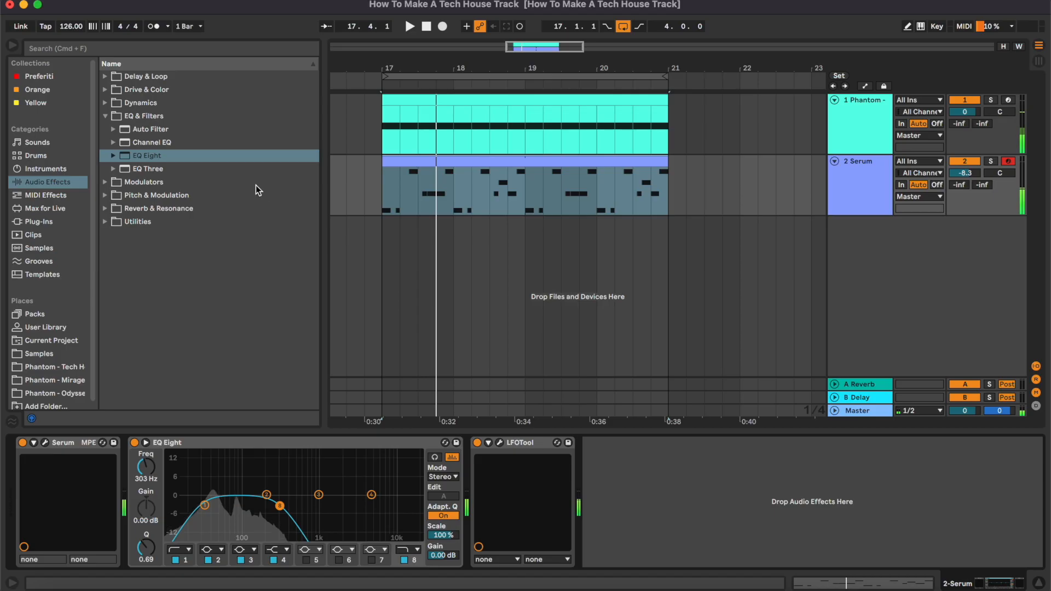
Step: Add a Saturator between EQ Eight and LFOTool with 6.75 dB of drive and 19% dry/wet
left_click(154, 103)
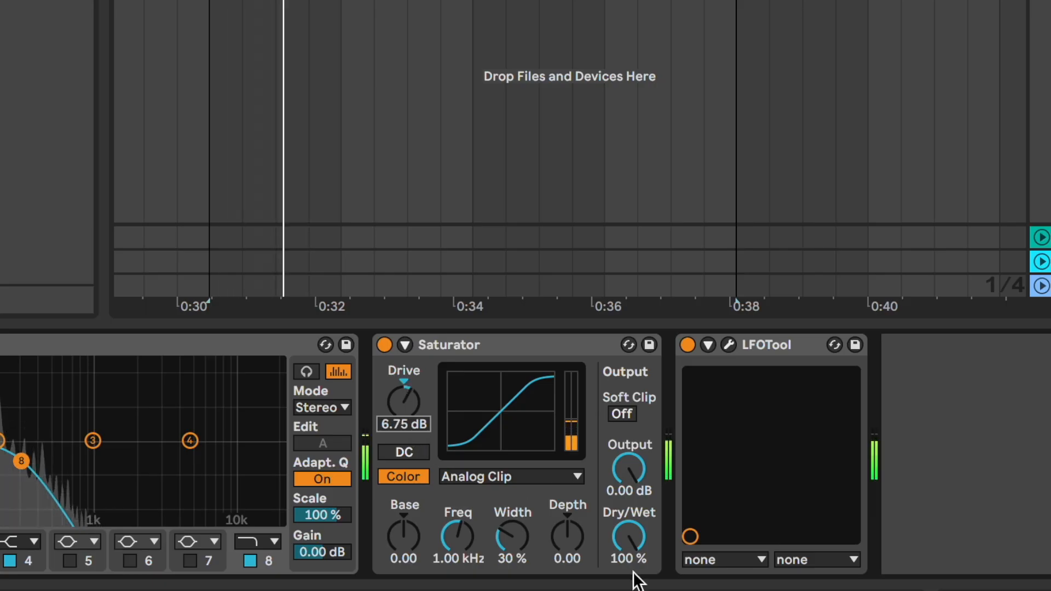
left_click_drag(624, 547, 624, 585)
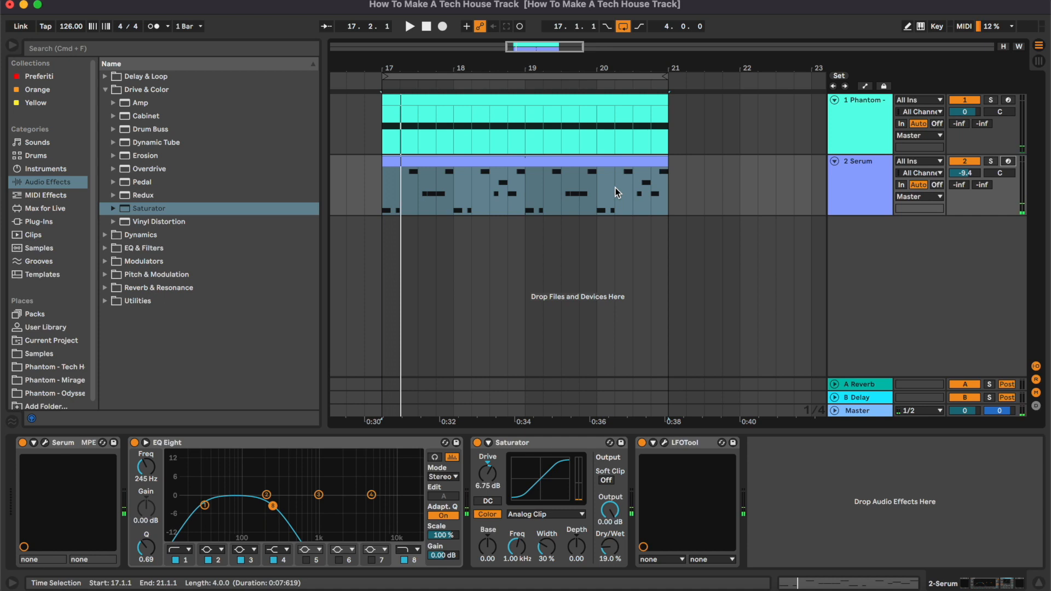
left_click(526, 179)
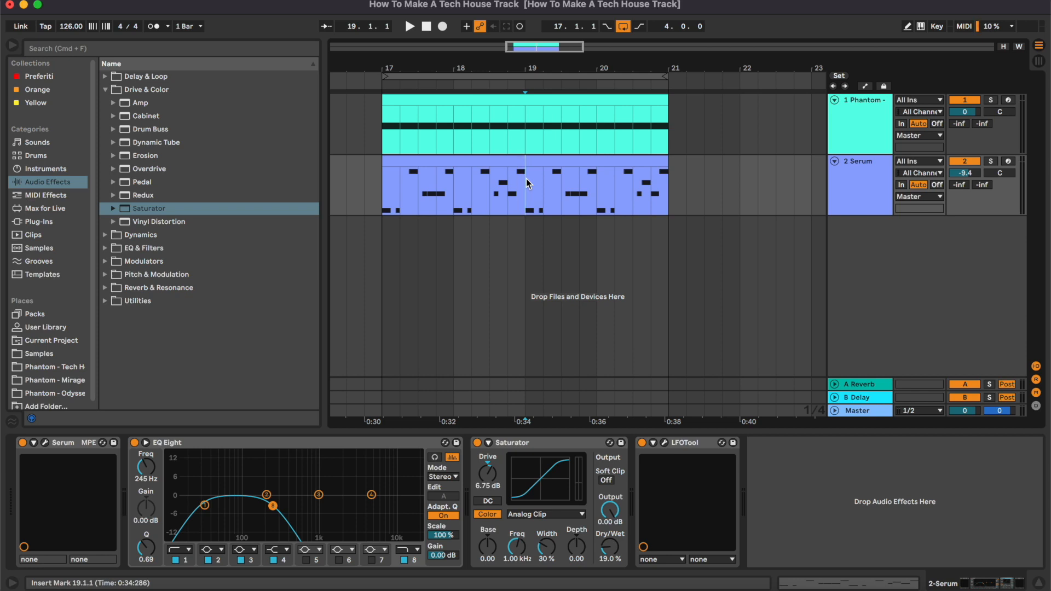
Step: Insert a Glue Compressor between Saturator and LFOTool, with its threshold at -4.69 dB and makeup at 3.00 dB
left_click(154, 236)
left_click_drag(160, 143, 642, 499)
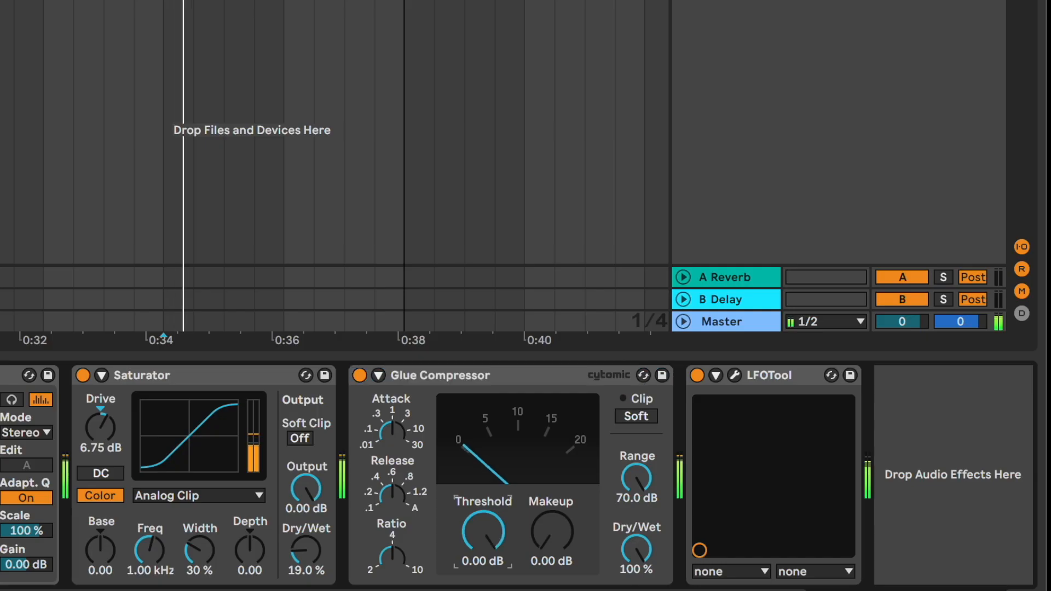
left_click_drag(715, 536, 715, 545)
left_click(553, 536)
left_click_drag(484, 534, 483, 535)
left_click_drag(546, 542, 547, 532)
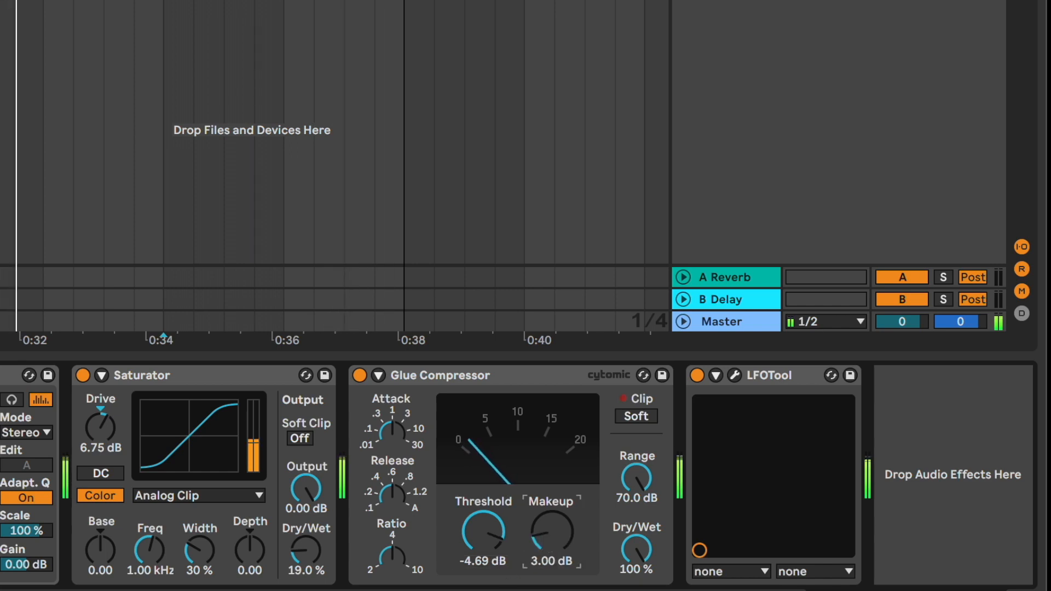
Step: Check the kick and bass levels in the Session View mixer and return to the Arrangement View
key("Tab")
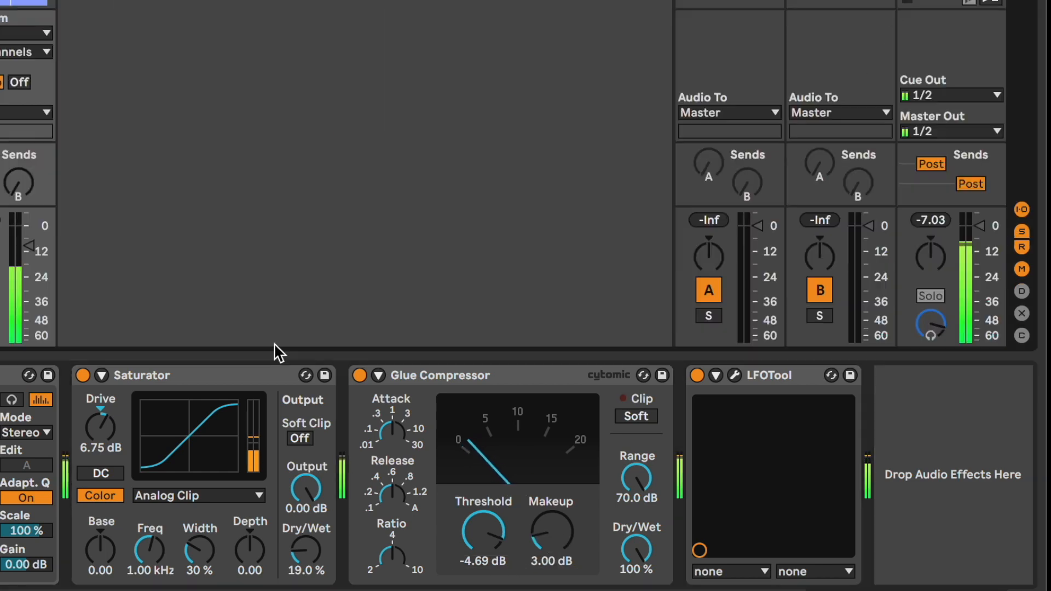
left_click_drag(5, 208, 5, 192)
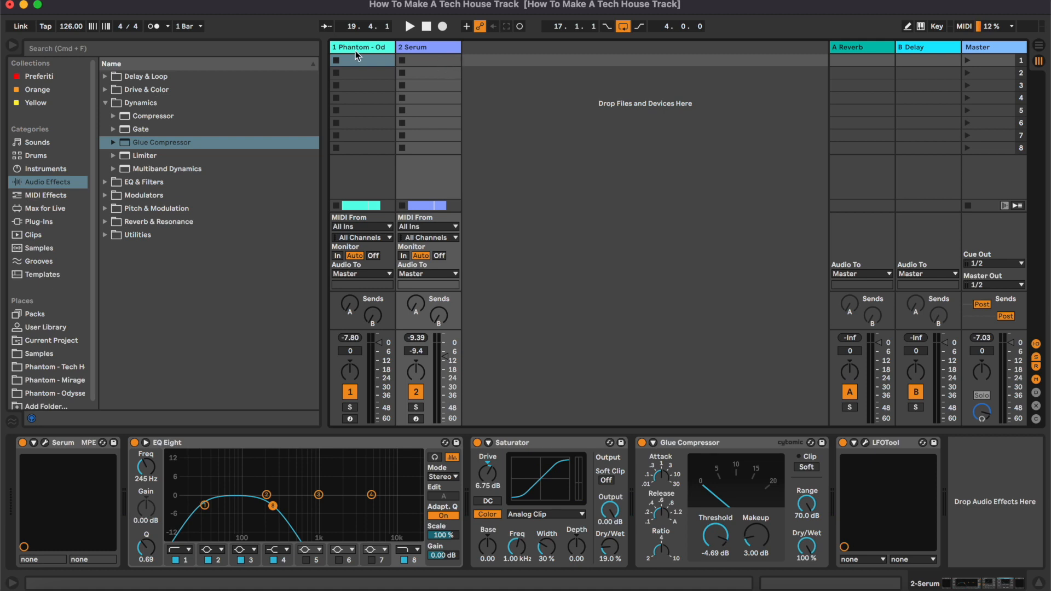
key("Tab")
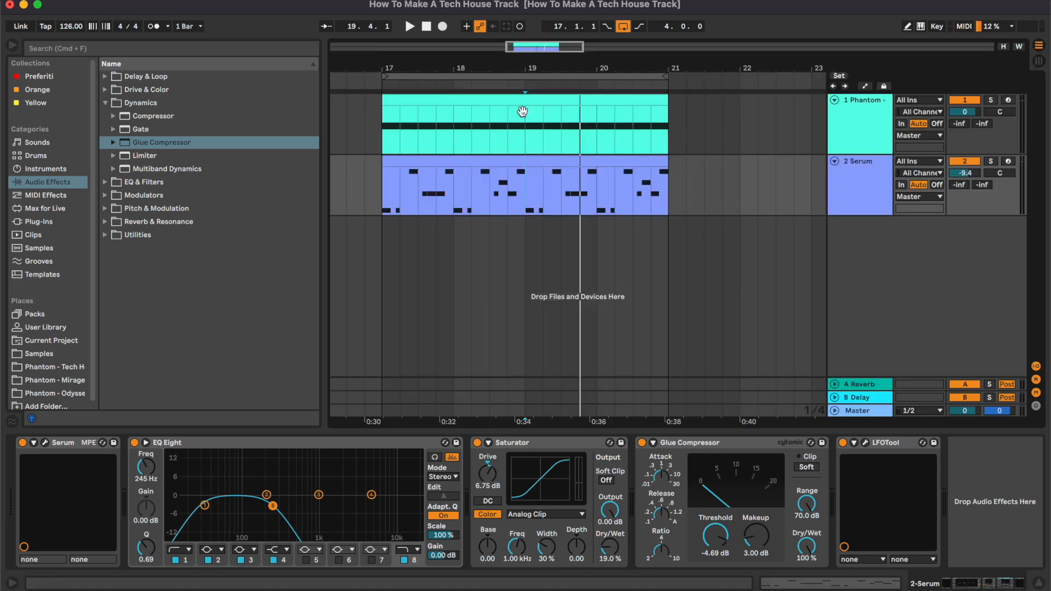
Step: Audition claps from the Phantom - Mirage drum one-shots and place Mirage Clap 6 at beat 17.2 on a new track below the kick
left_click(583, 143)
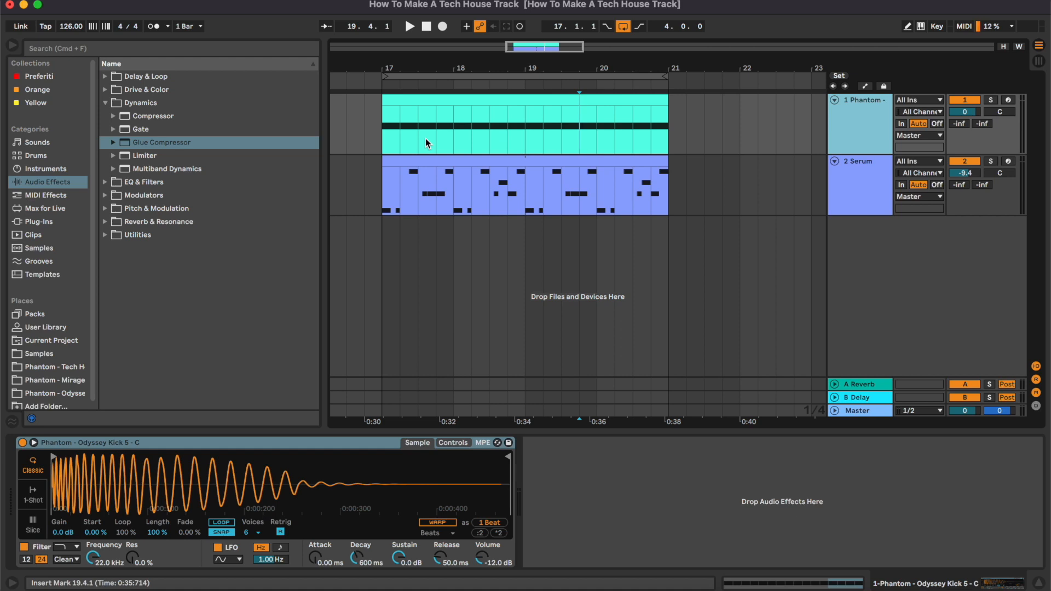
left_click(57, 380)
double_click(161, 104)
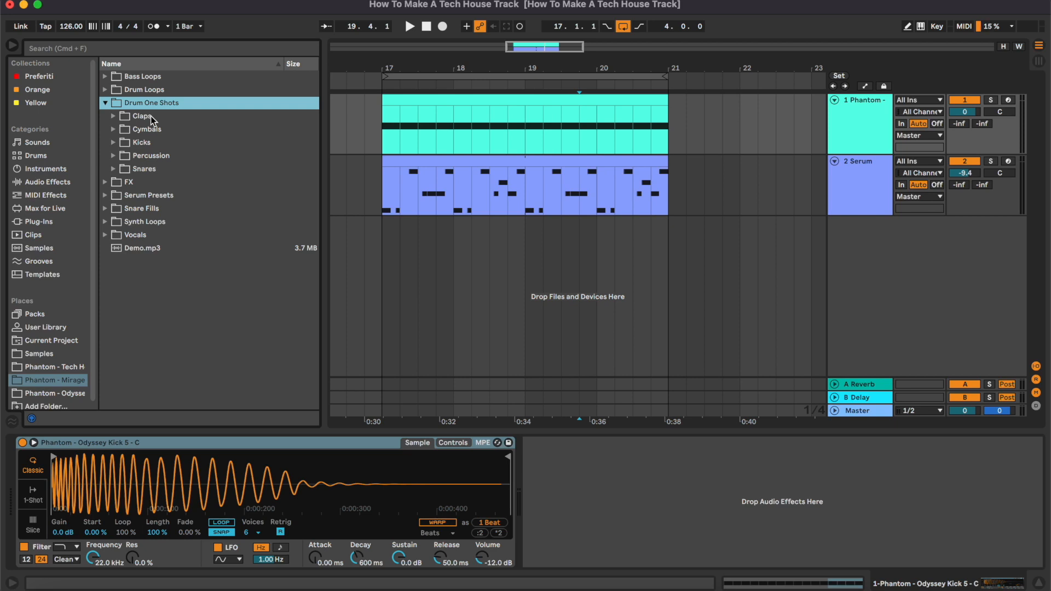
double_click(152, 117)
scroll(191, 174, "down", 1)
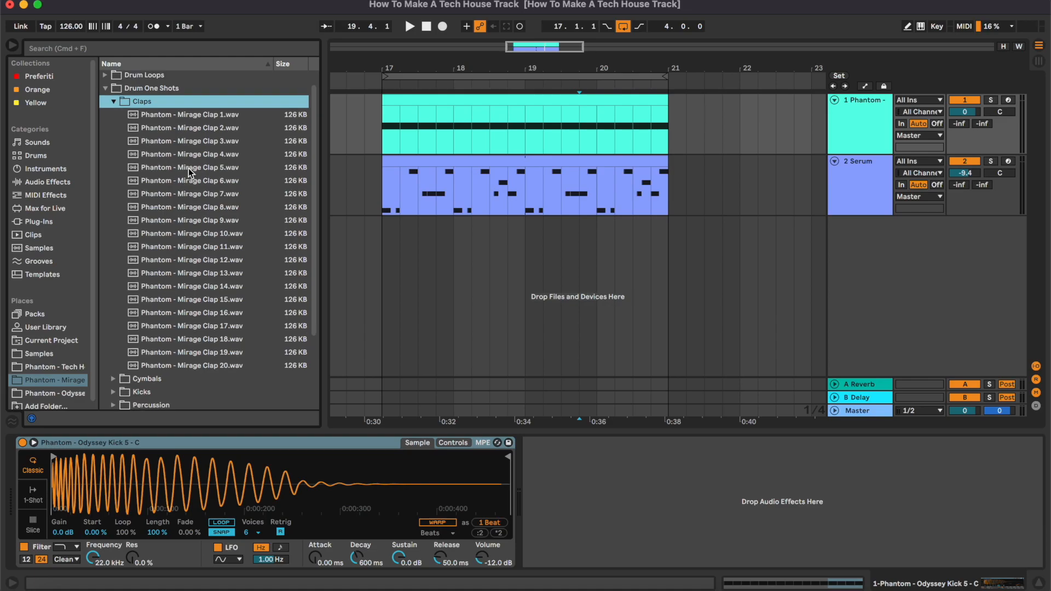
left_click(188, 169)
key("Down")
key("space")
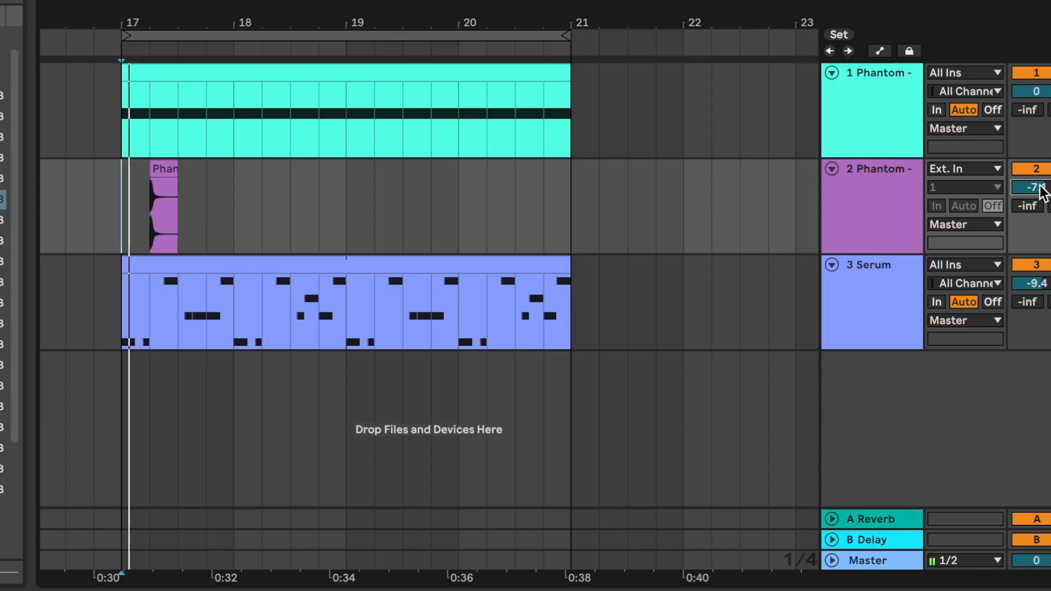
Step: Set the clap track's volume to -8.0 dB while playing the loop
left_click_drag(1040, 187, 1040, 189)
key("space")
key("space")
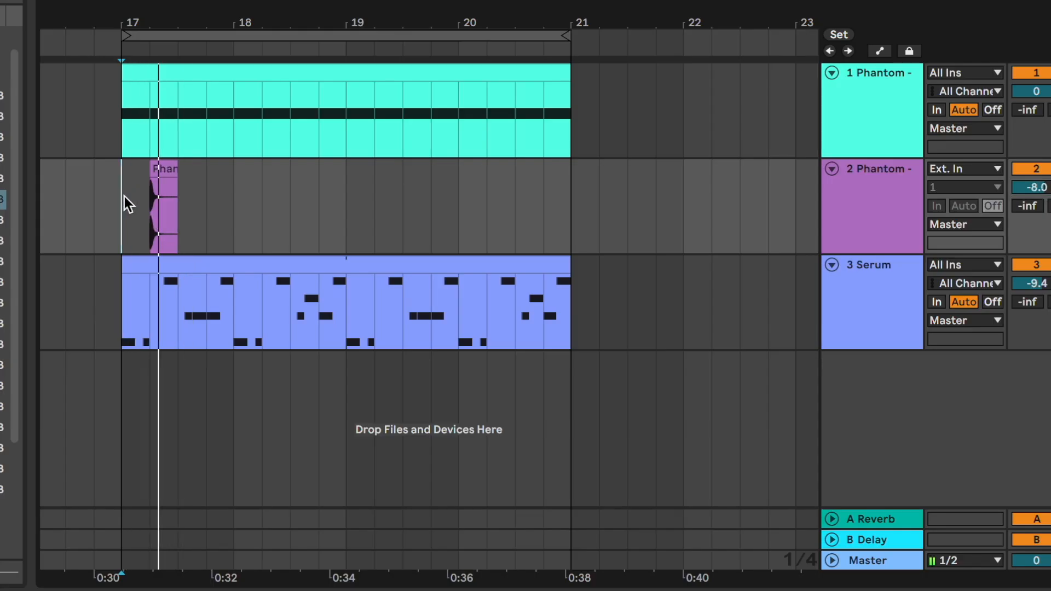
Step: Copy the clap clip to every second and fourth beat, from 17.4 through 20.4
key("plus")
left_click(197, 166)
key("super+c")
left_click(258, 181)
key("super+v")
left_click(355, 197)
key("super+v")
left_click(435, 199)
key("super+v")
left_click(528, 186)
key("super+v")
left_click(618, 191)
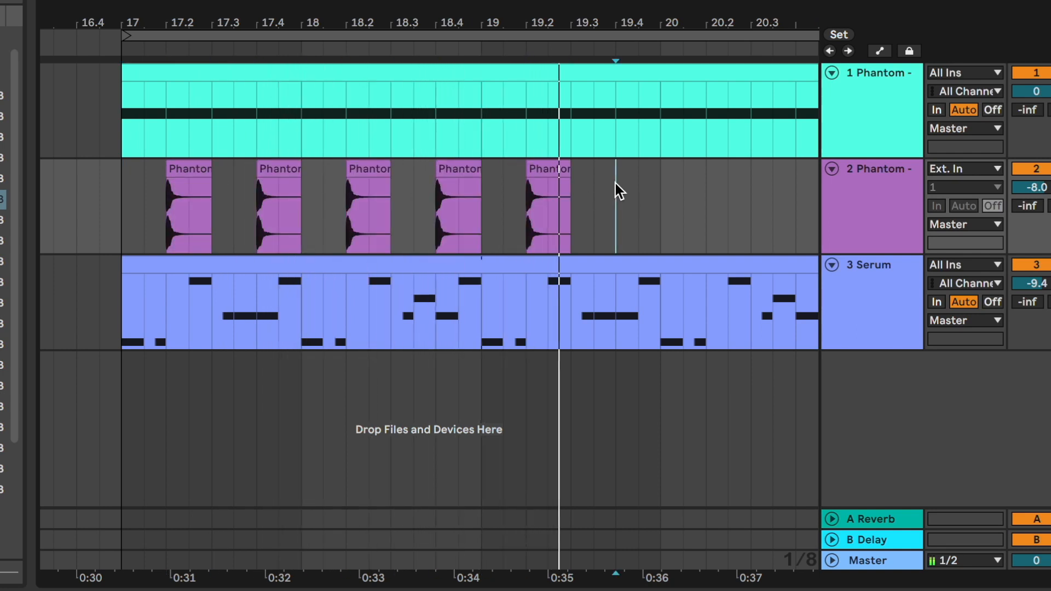
key("super+v")
left_click(499, 189)
key("super+v")
left_click(589, 176)
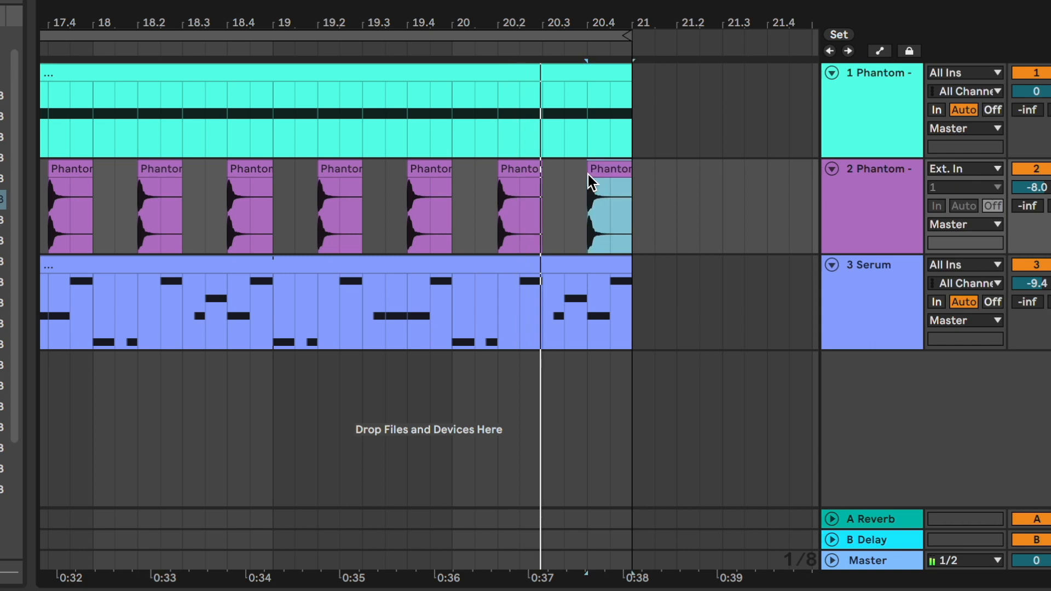
key("super+v")
Step: Add an audio track below the claps and place Mirage Open Hihat 3 from the pack's open hi-hats on the off-beat at 17.1.3
left_click(864, 201)
key("super+t")
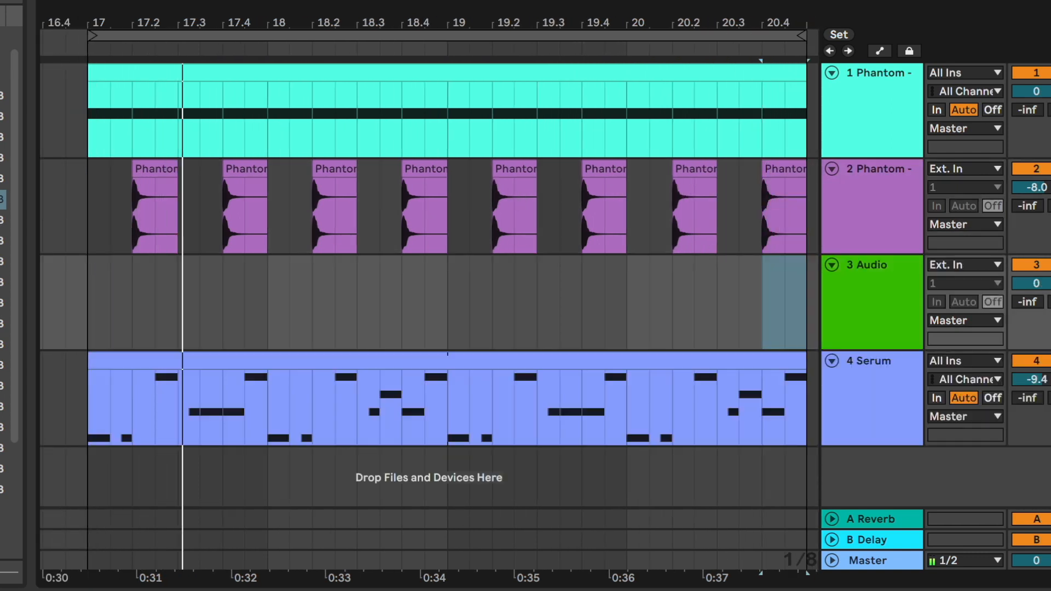
left_click(113, 116)
key("space")
left_click(114, 130)
left_click(121, 169)
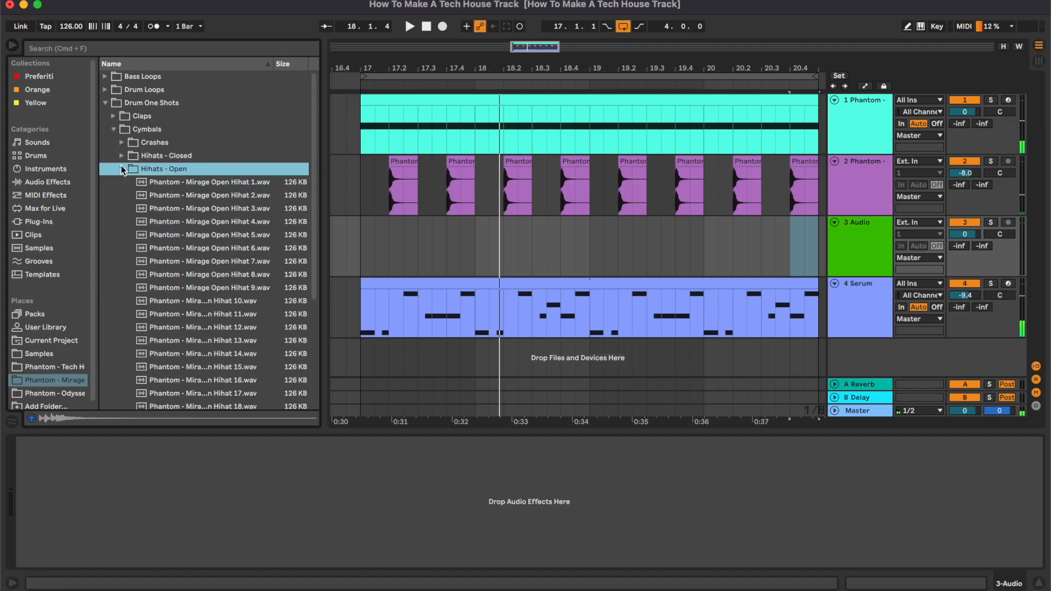
scroll(217, 274, "down", 3)
left_click(222, 167)
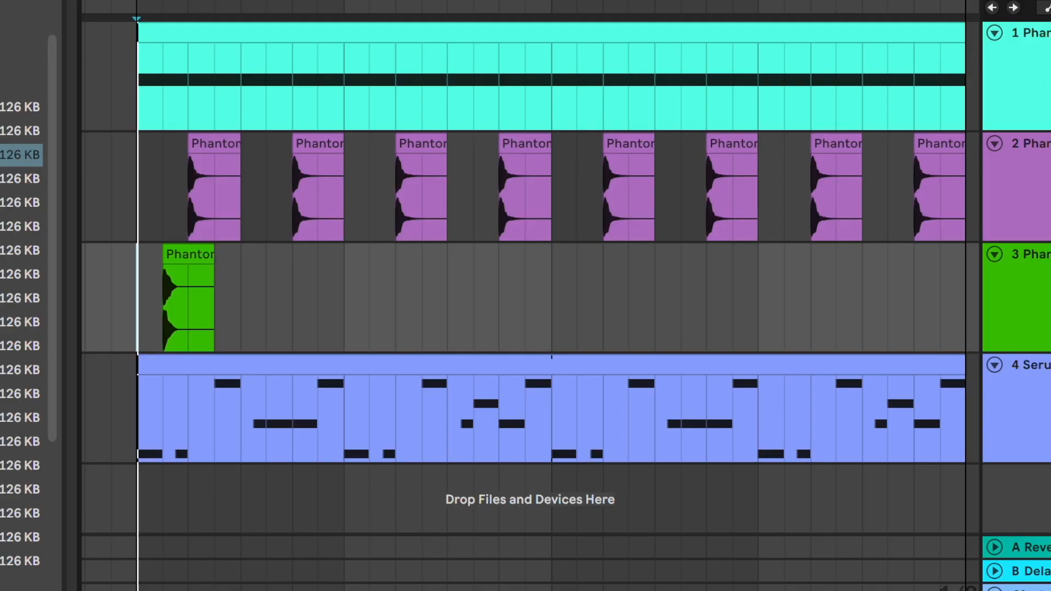
Step: Repeat the open hi-hat clip back to back on the following off-beats of bars 17 and 18
key("space")
left_click(195, 253)
key("super+d")
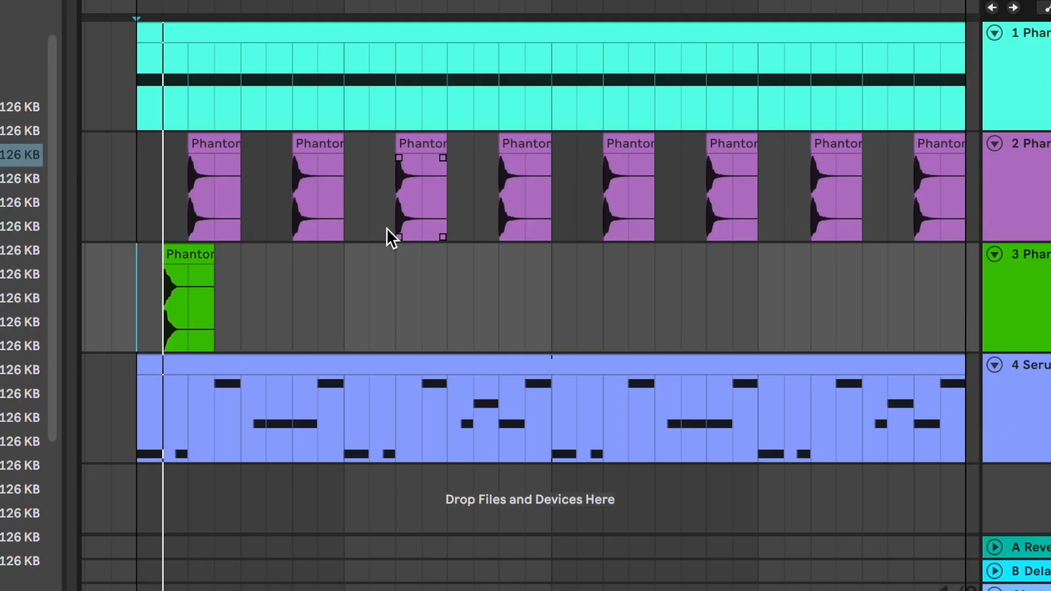
left_click(466, 234)
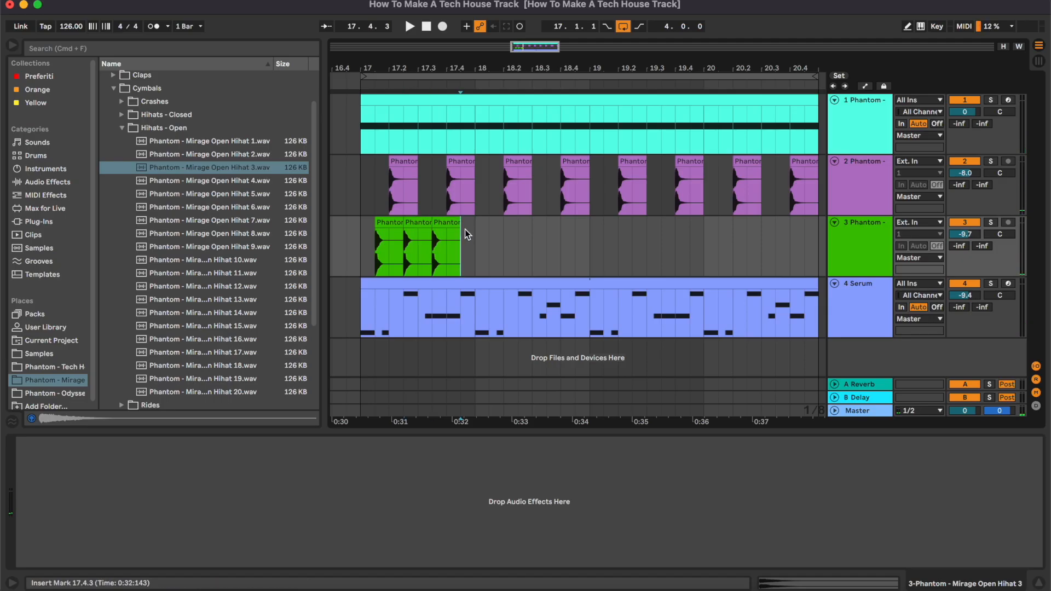
key("super+v")
key("super+v")
key("super+v")
key("super+v")
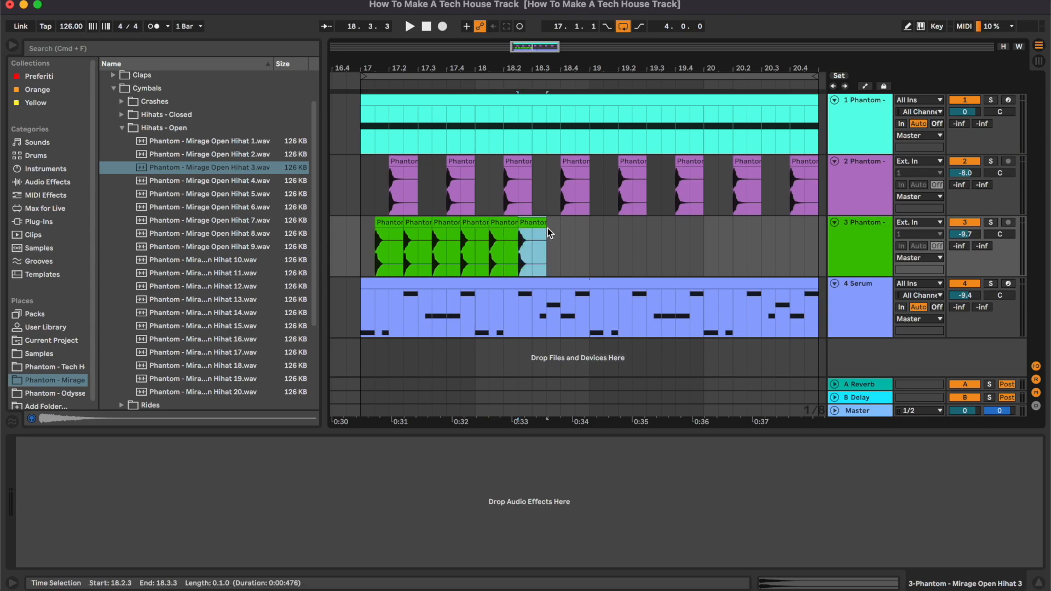
Step: Duplicate the hi-hat pattern of bars 17 and 18 to fill bars 19 and 20
left_click_drag(590, 241, 488, 246)
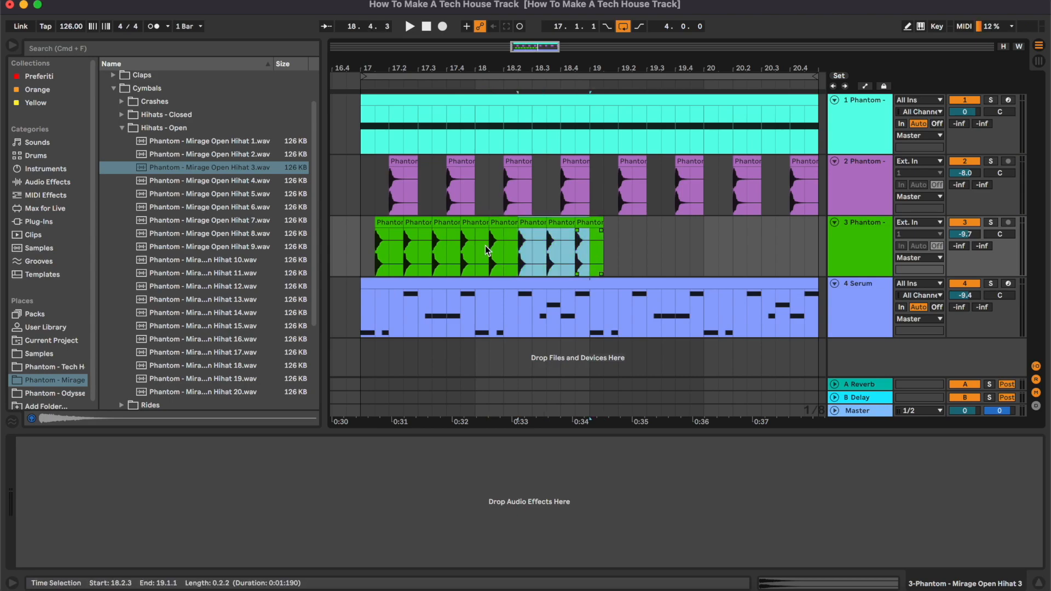
left_click_drag(488, 246, 363, 246)
key("super+d")
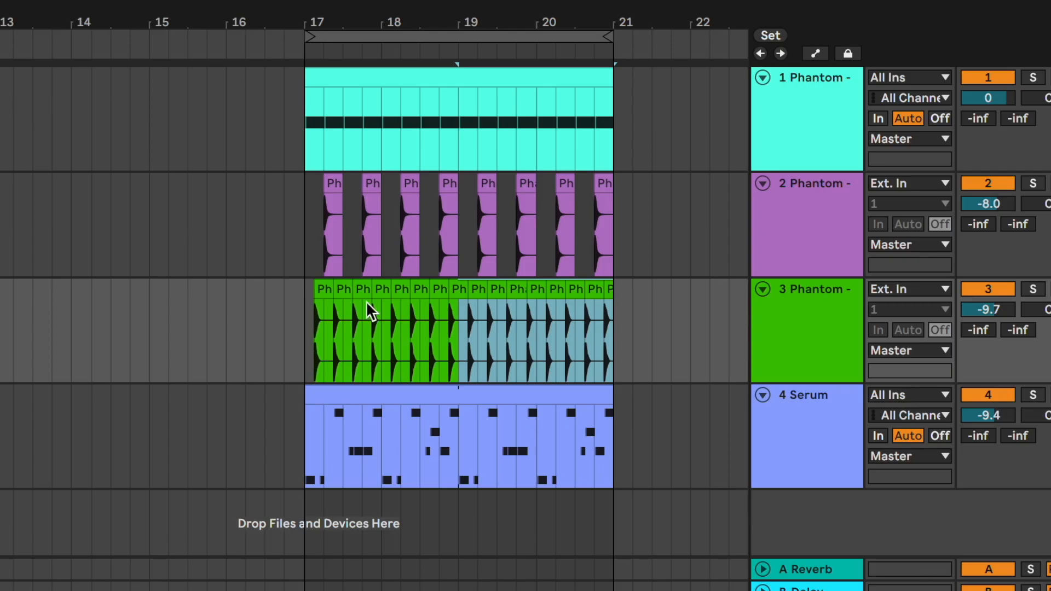
Step: Balance the loop during playback by setting the hi-hat track to -13.0 dB and the Serum track to -9.3 dB
key("space")
left_click_drag(989, 310, 991, 317)
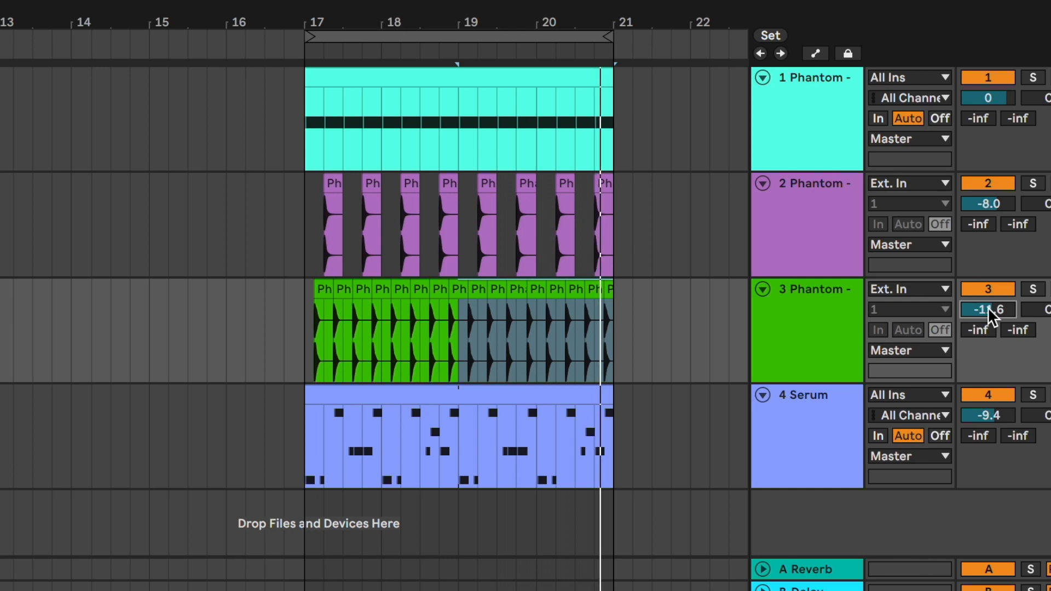
left_click_drag(989, 308, 989, 310)
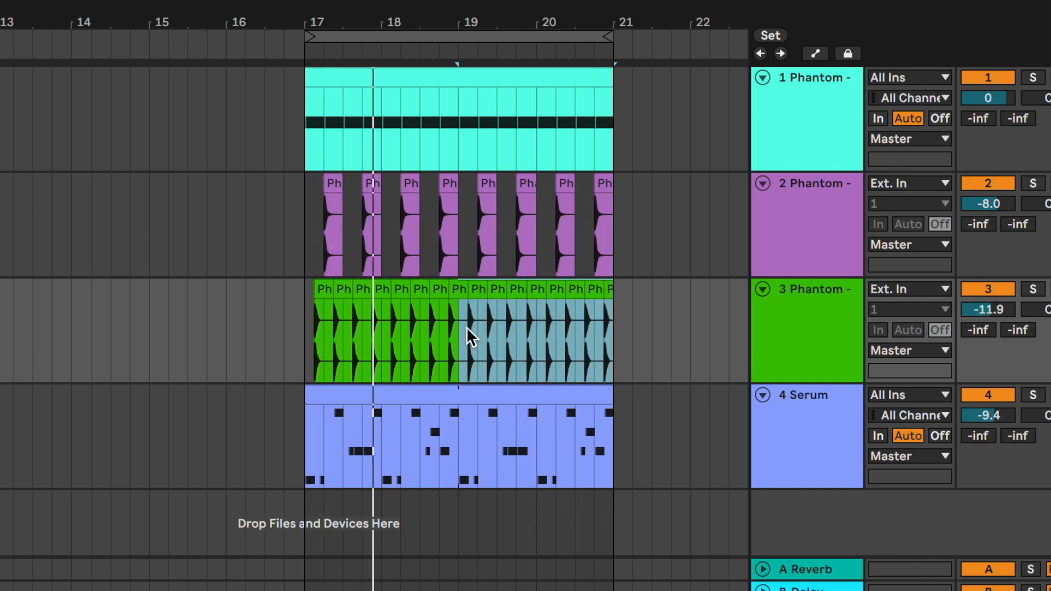
scroll(465, 326, "up", 5)
scroll(465, 326, "right", 1)
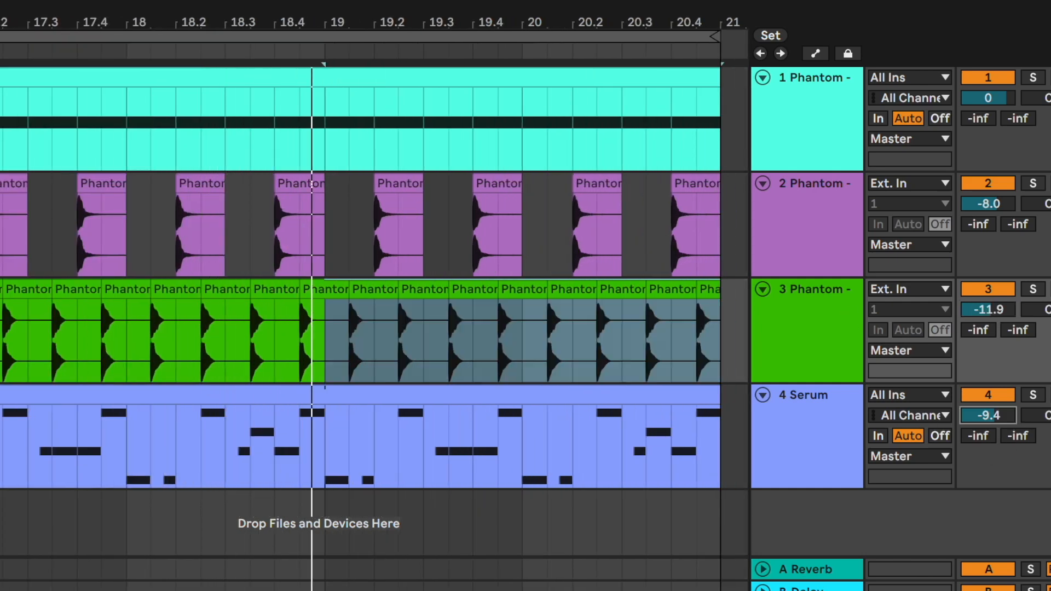
left_click(812, 314)
left_click_drag(970, 298, 970, 307)
left_click(821, 333)
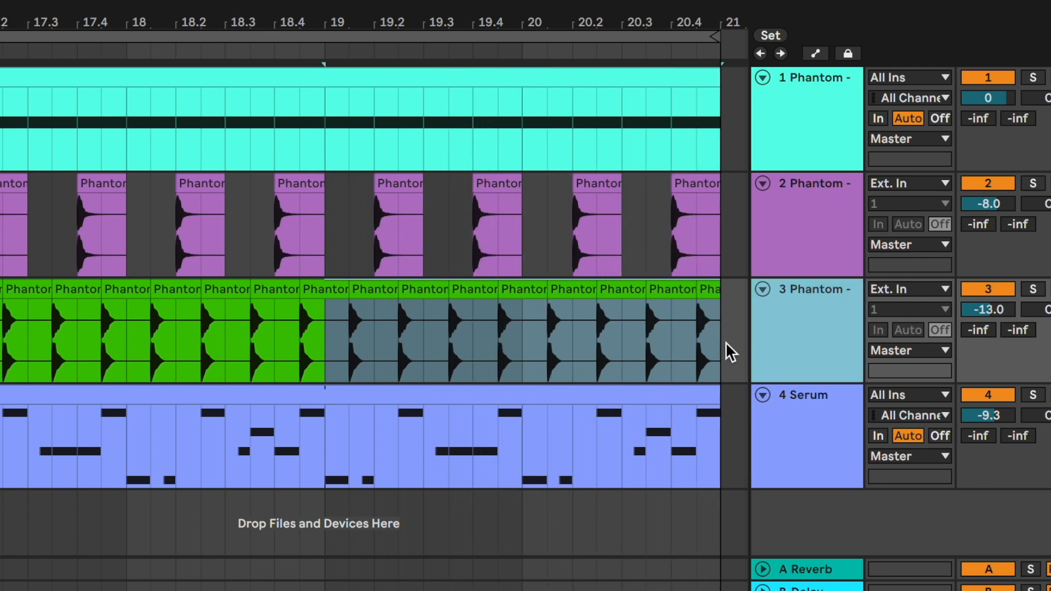
Step: Insert an audio track below the hi-hats and open the Percussion Loops folder of the pack's Drum Loops
left_click(586, 337)
left_click(824, 333)
key("ctrl+t")
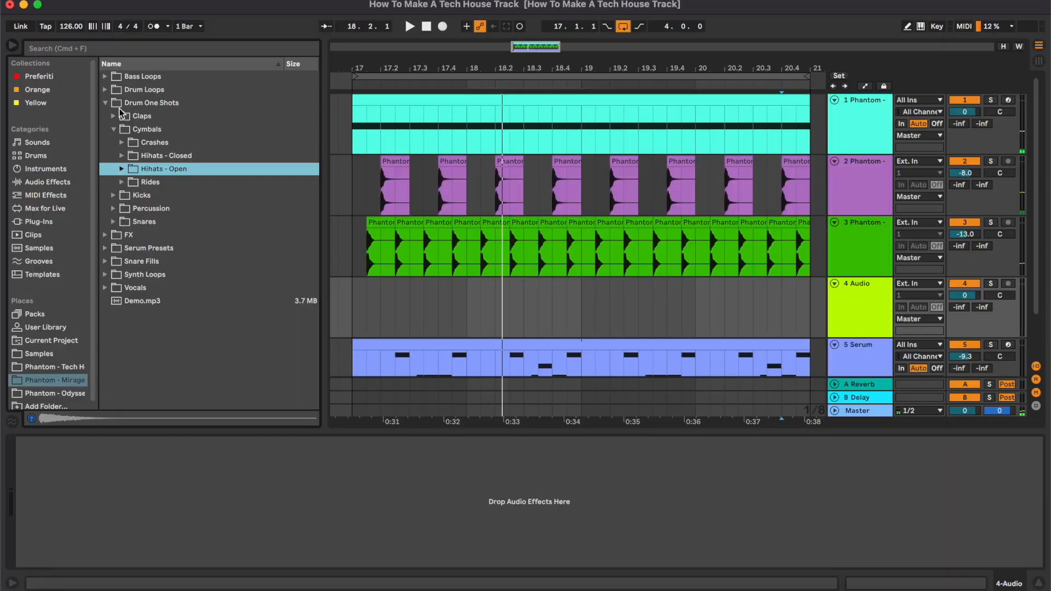
left_click(106, 103)
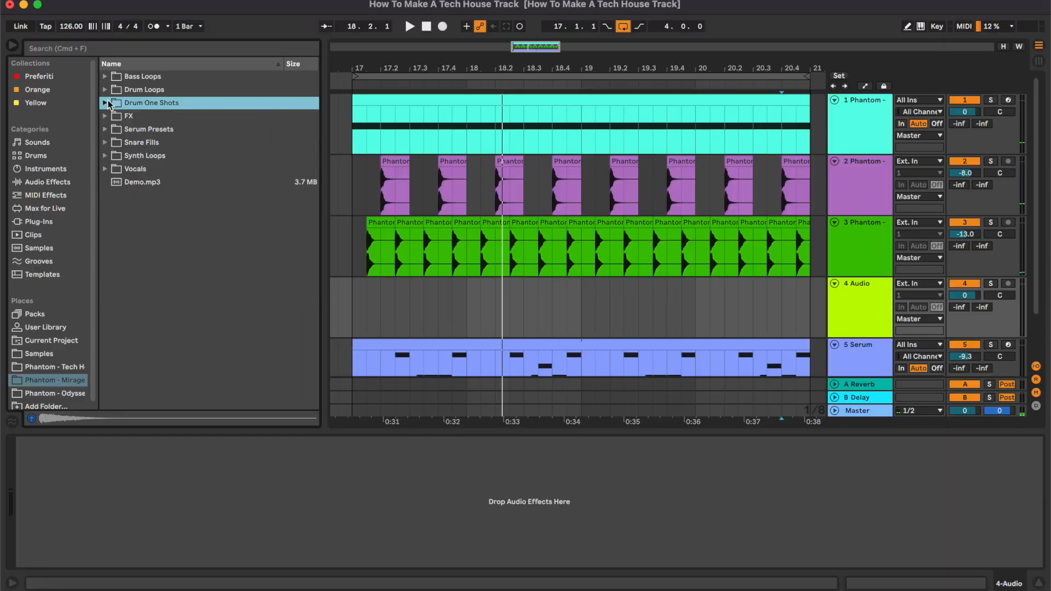
left_click(105, 90)
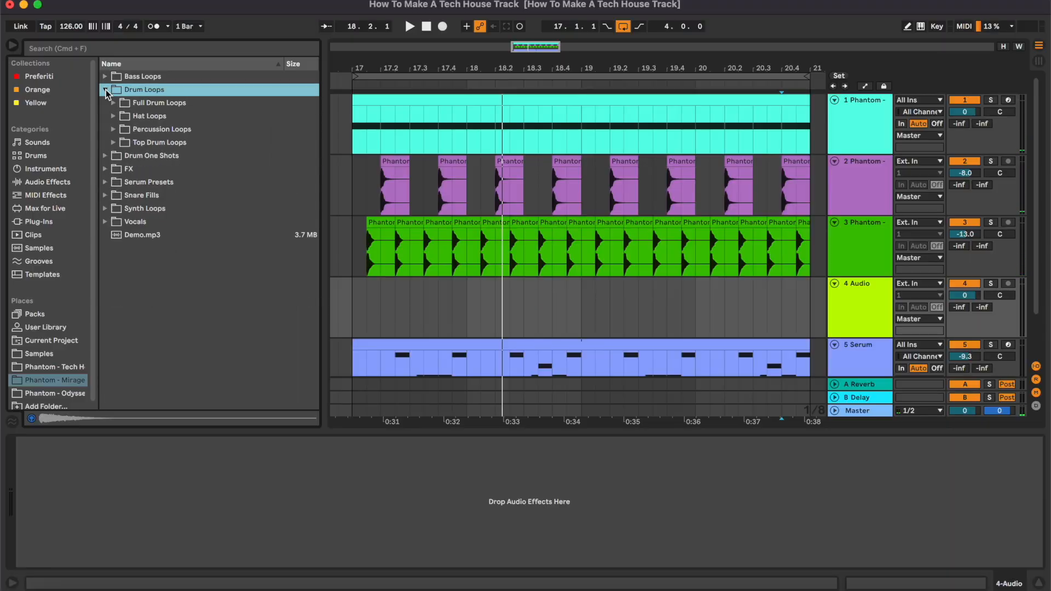
left_click(112, 129)
Step: Audition percussion loops 6 to 9 against the beat and place Mirage Percussion Loop 9 at bar 17 on the empty audio track
left_click(190, 209)
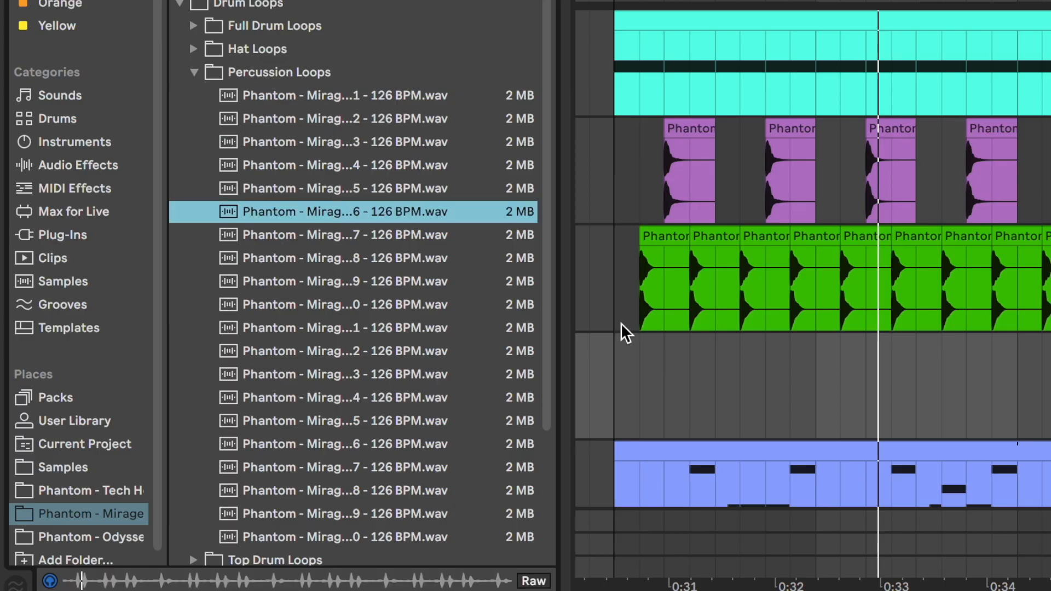
left_click(609, 366)
left_click(409, 241)
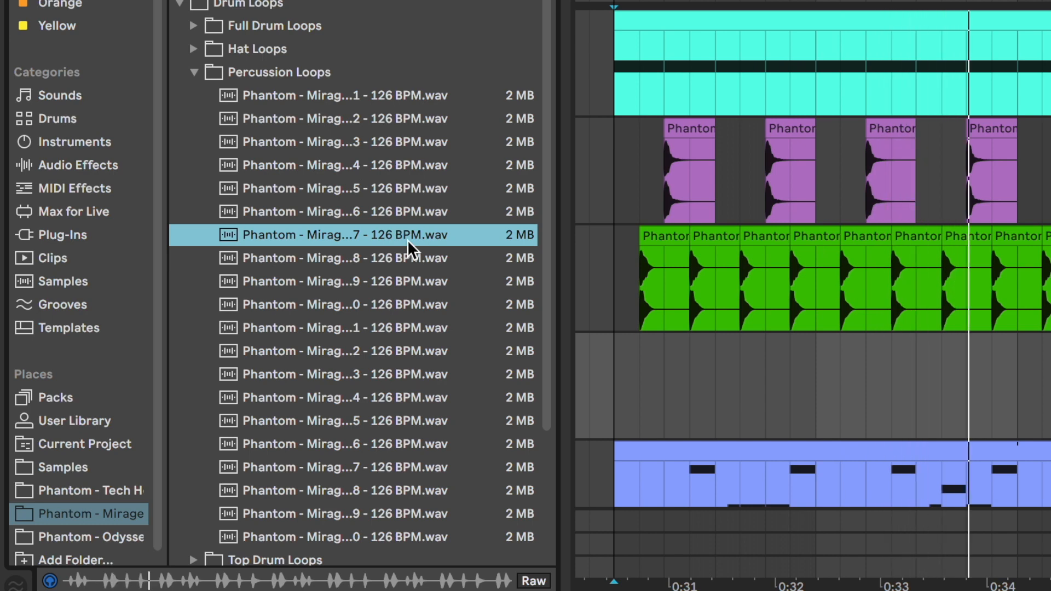
key("Down")
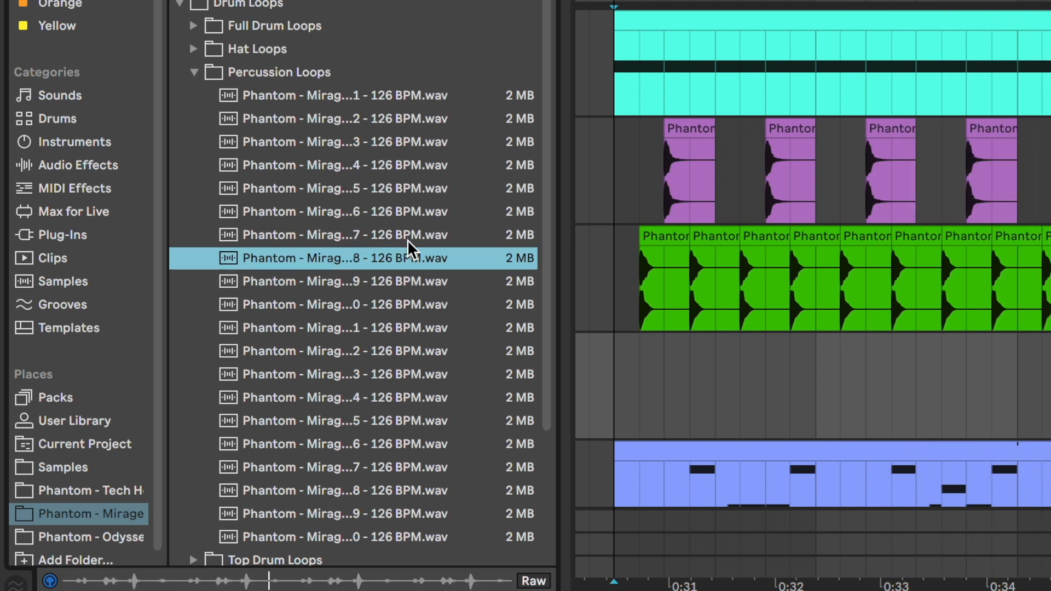
key("Down")
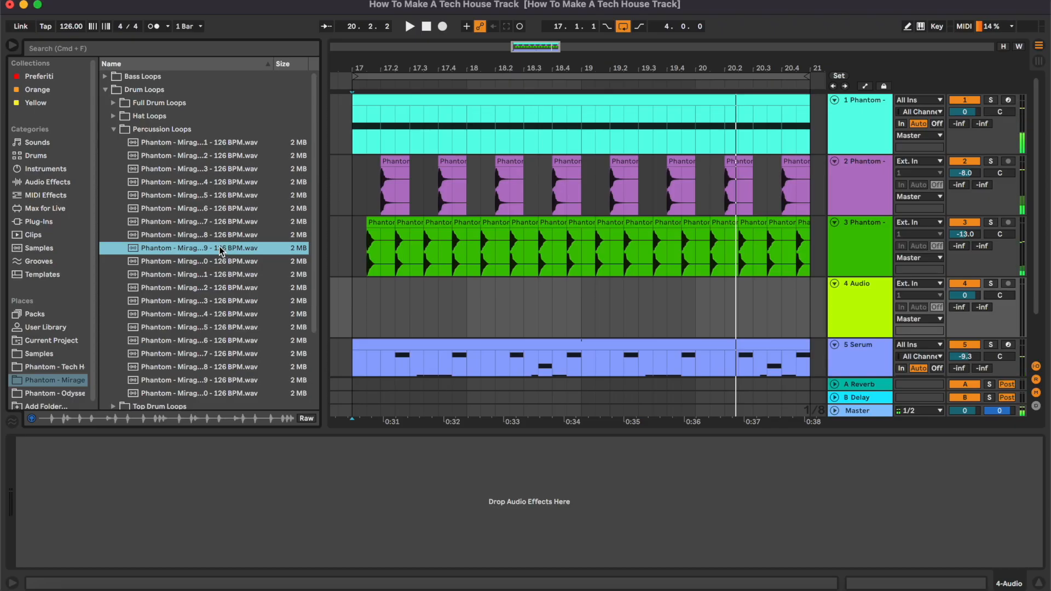
left_click_drag(221, 251, 355, 296)
left_click(356, 323)
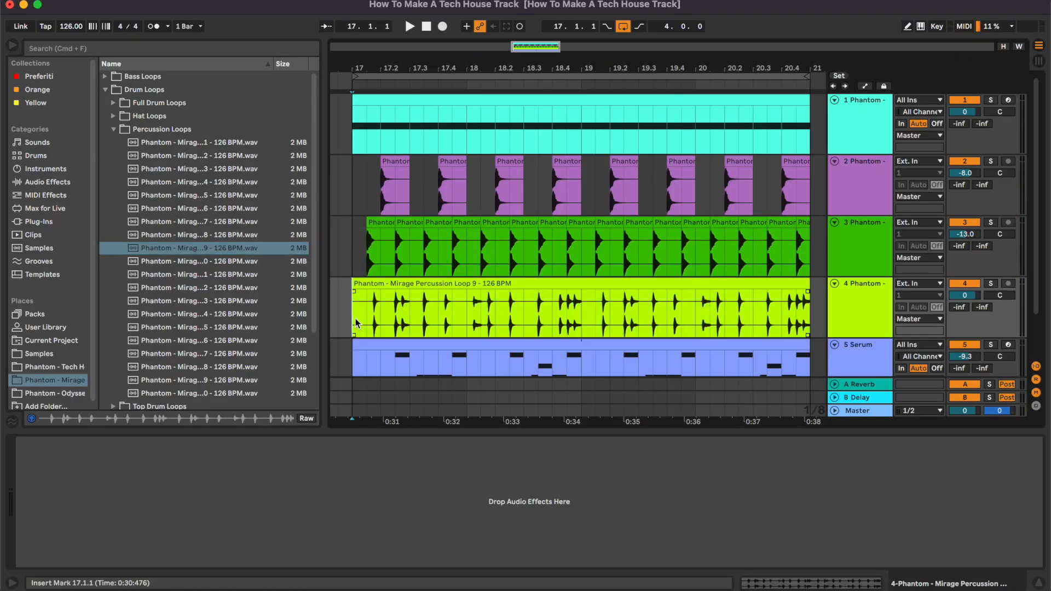
key("space")
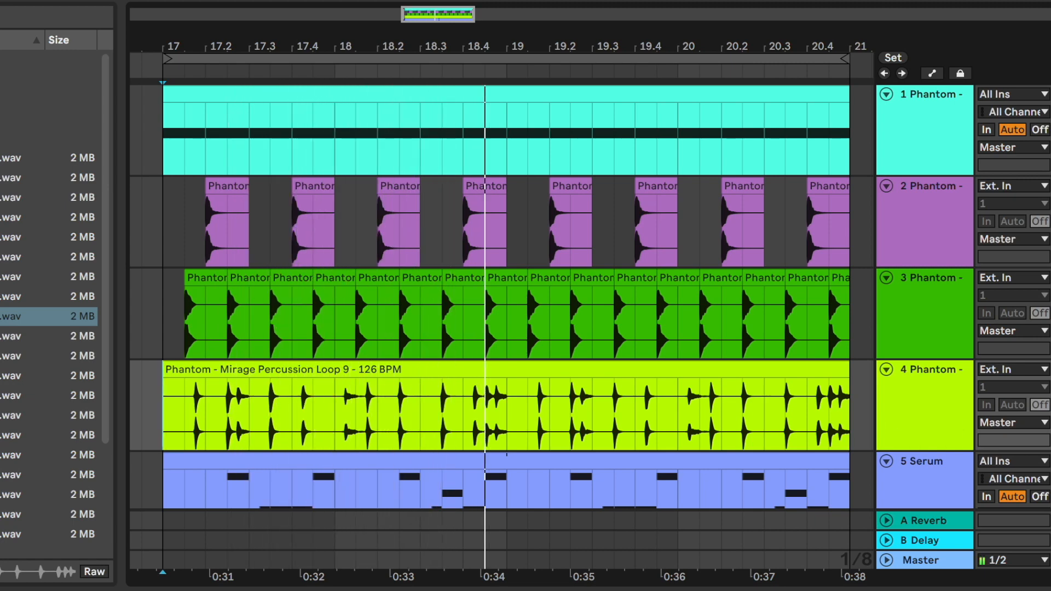
Step: Cut the two soft hits just before beat 17.3 and just after bar 18 out of the percussion loop
left_click(230, 415)
key("plus")
key("plus")
key("plus")
left_click_drag(272, 407, 339, 408)
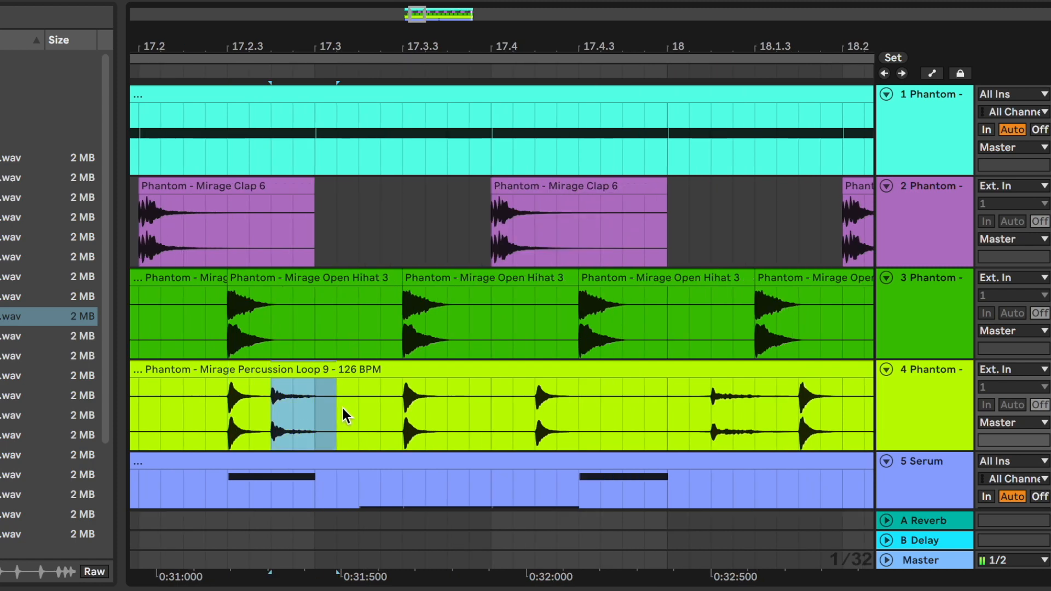
key("Delete")
left_click_drag(689, 416, 777, 411)
key("Delete")
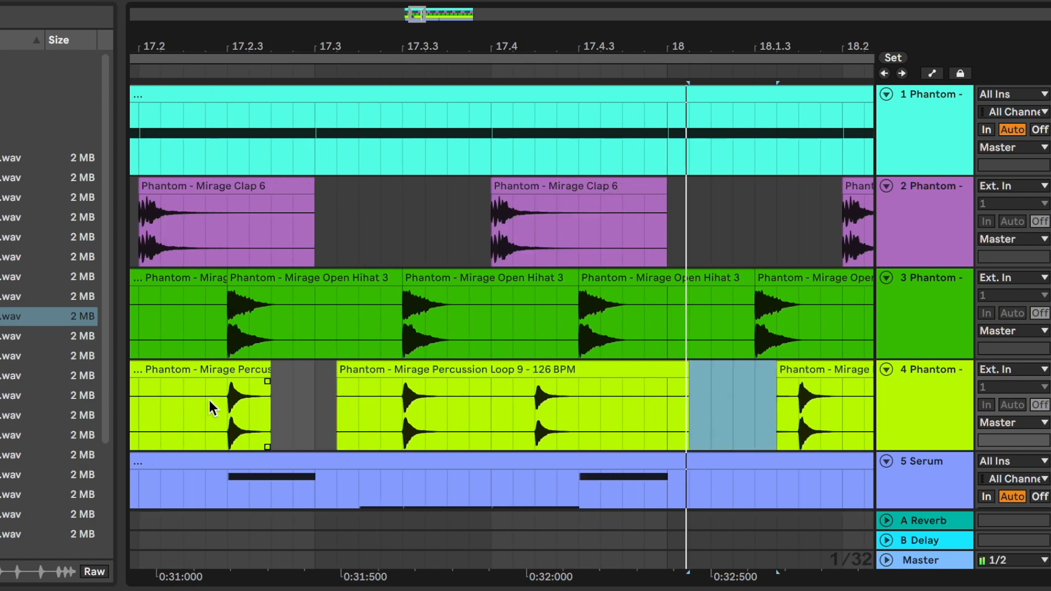
Step: Add a short fade-out to the end of the first percussion clip
left_click(267, 383)
left_click(324, 406)
key("minus")
key("minus")
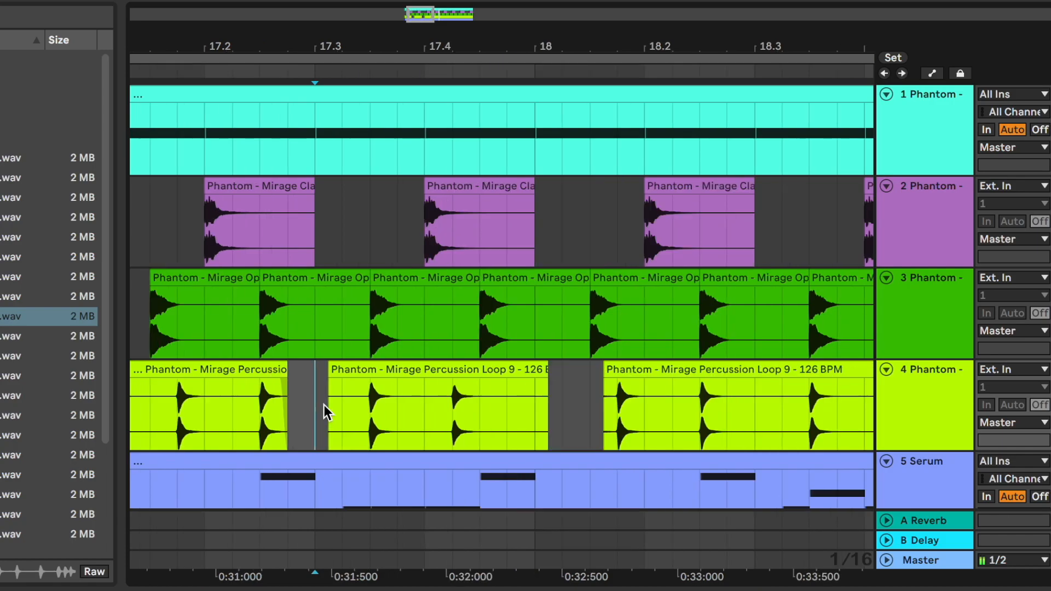
Step: Split the percussion loop at bar 19 and replace its second half with a duplicate of the edited clips from bars 17 and 18
scroll(446, 416, "right", 3)
scroll(446, 416, "down", 1)
key("space")
left_click(666, 277)
key("super+e")
key("minus")
key("minus")
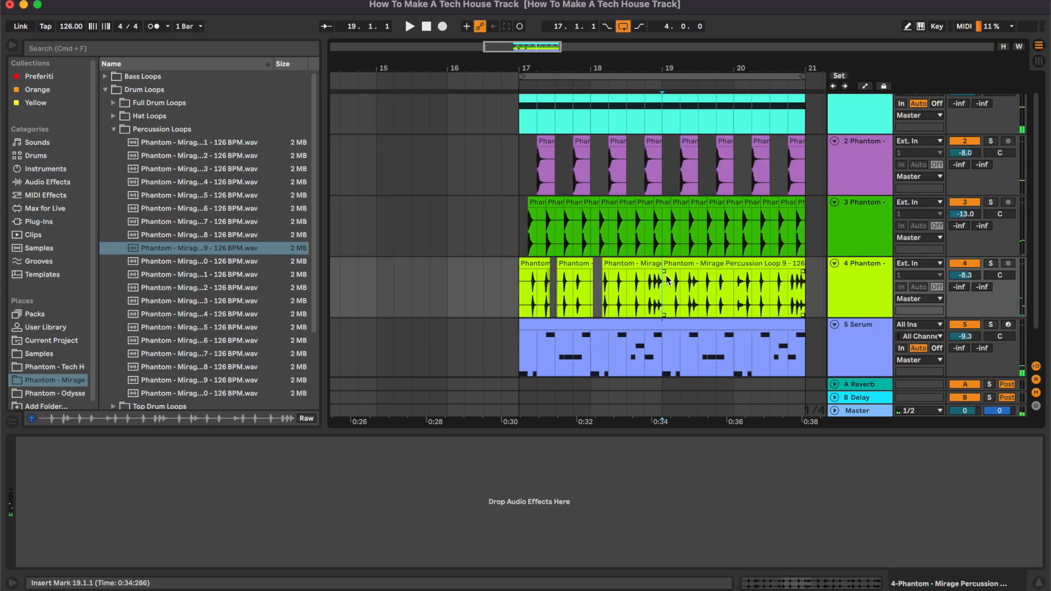
left_click(638, 263)
left_click(524, 264, "shift")
key("super+d")
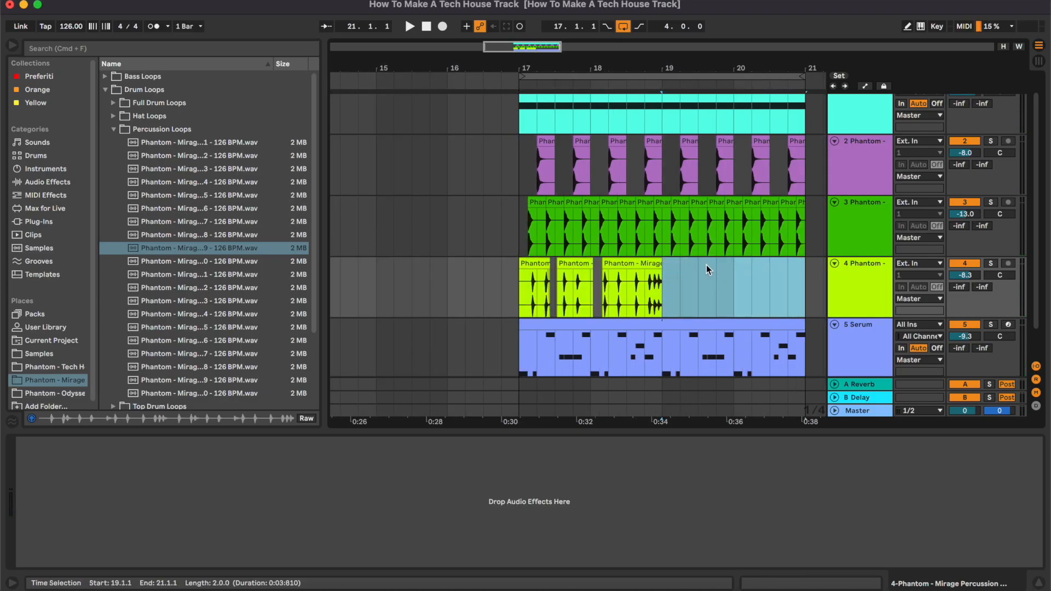
Step: Play the arrangement from before bar 17 and lower the percussion track's volume to -10.6 dB
left_click(507, 288)
key("space")
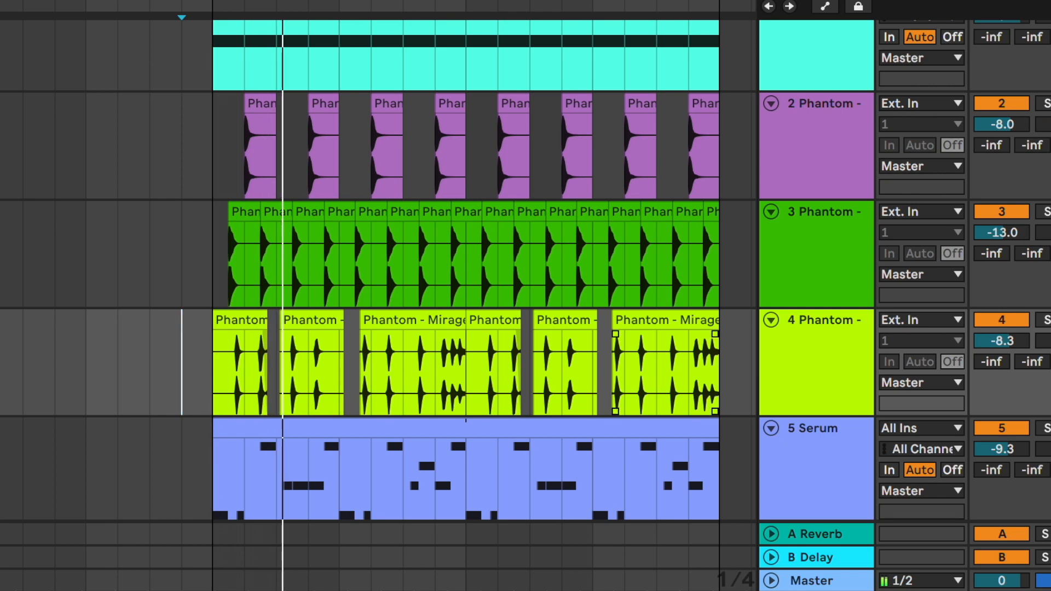
left_click_drag(1020, 343, 1021, 369)
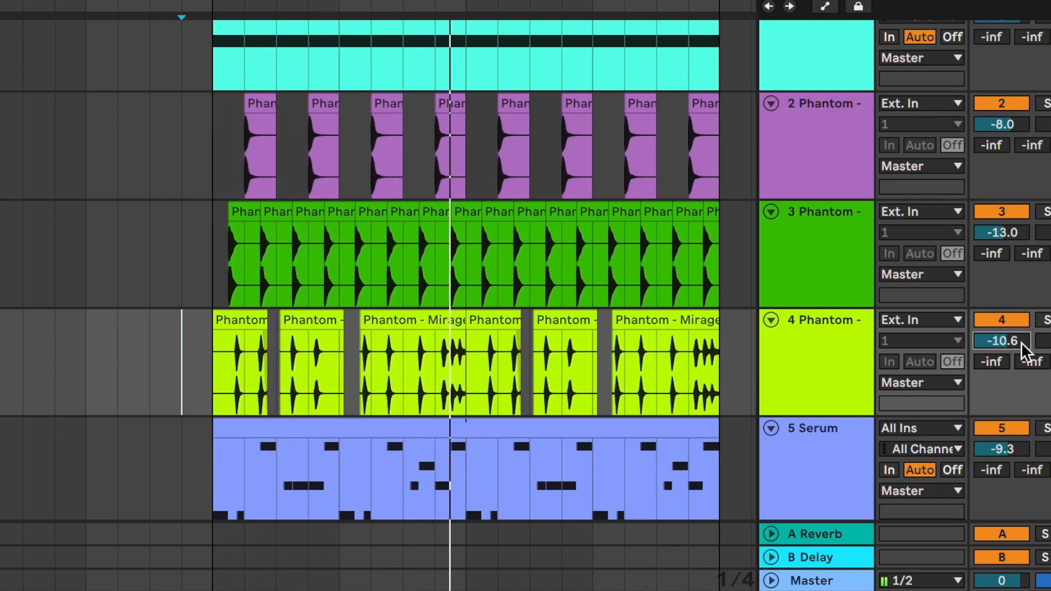
Step: Lower the percussion track's volume to -11.8 dB and insert a new audio track directly below it
left_click_drag(1021, 369, 1020, 383)
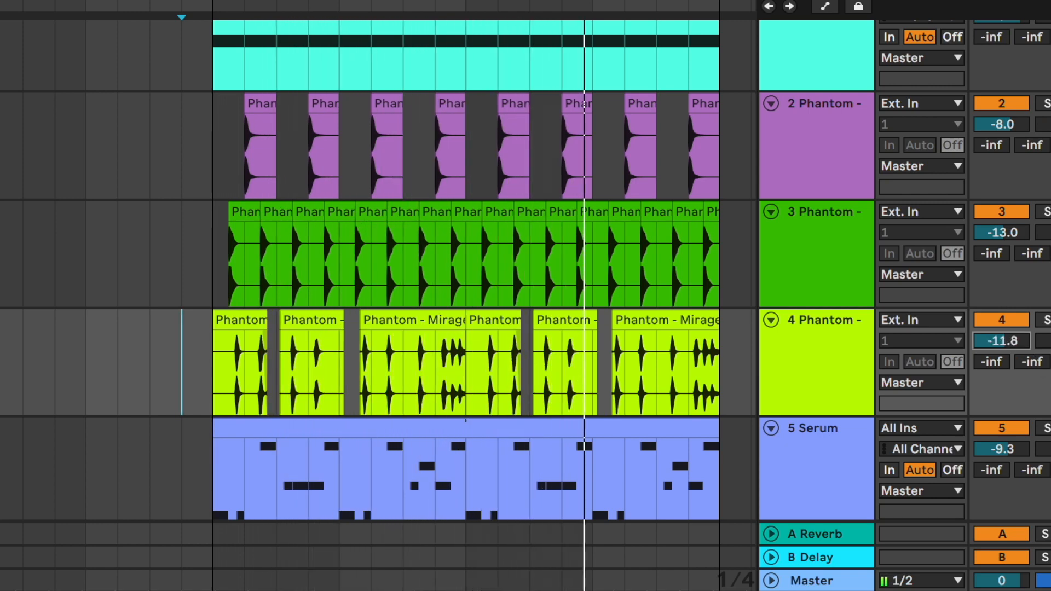
left_click(805, 333)
key("ctrl+t")
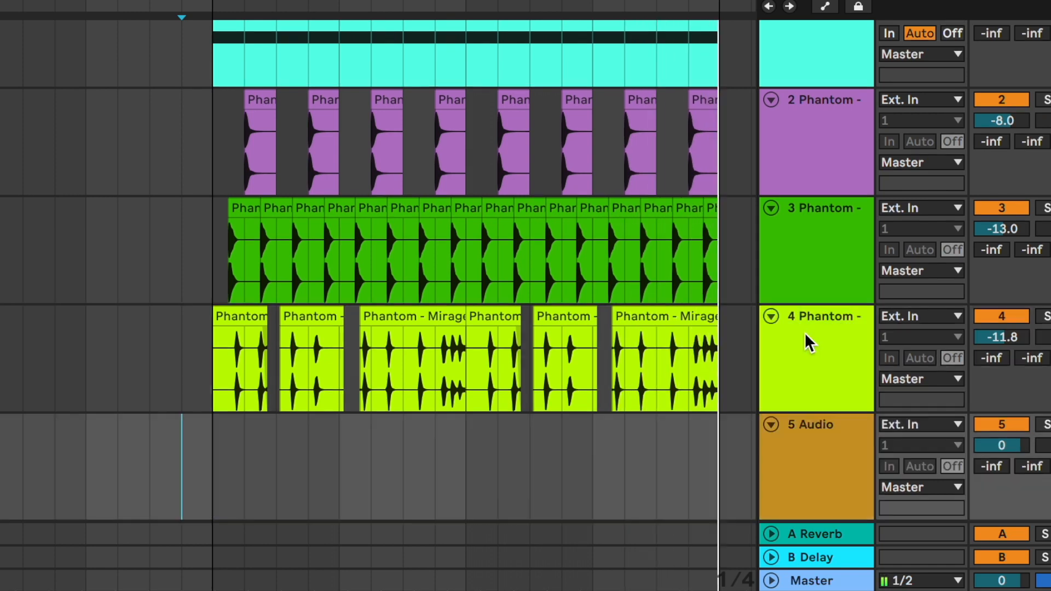
Step: Audition loops 5, 4 and 8 from the Mirage Top Drum Loops folder against the arrangement playing from bar 17
scroll(417, 465, "down", 3)
key("space")
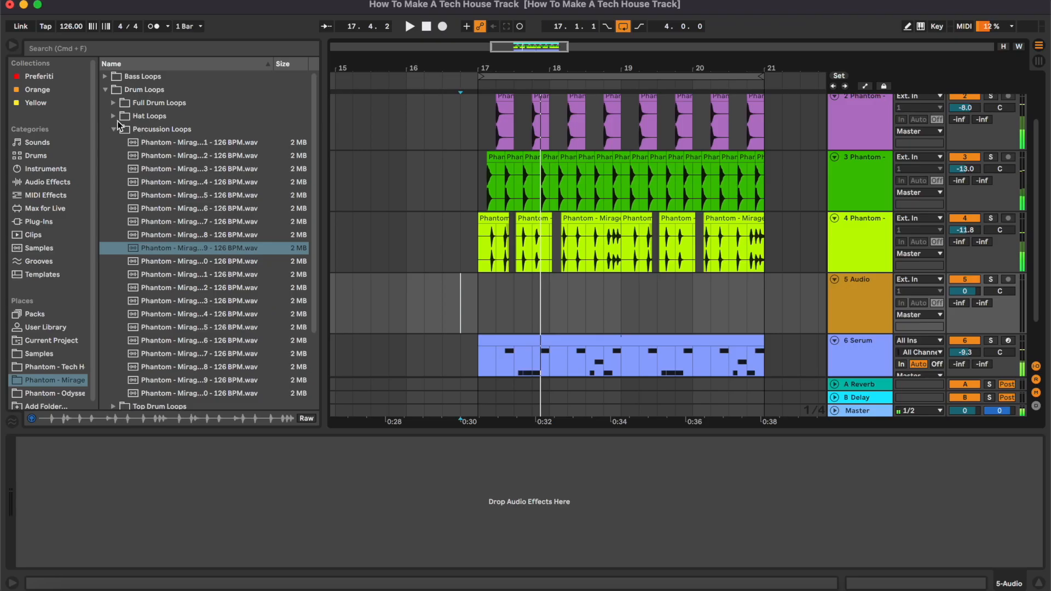
left_click(114, 131)
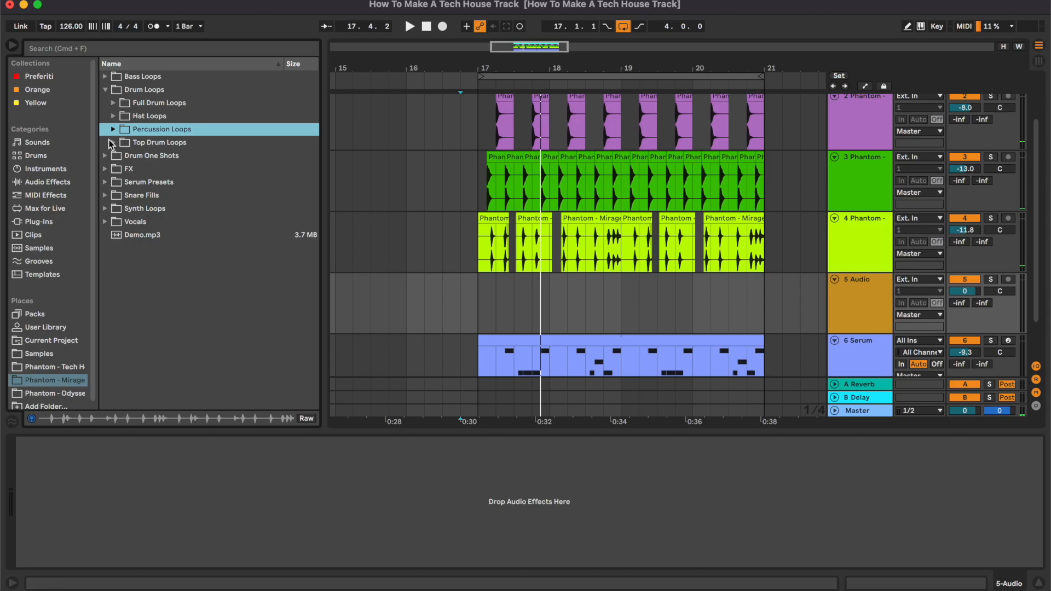
left_click(113, 143)
left_click(164, 247)
left_click(473, 302)
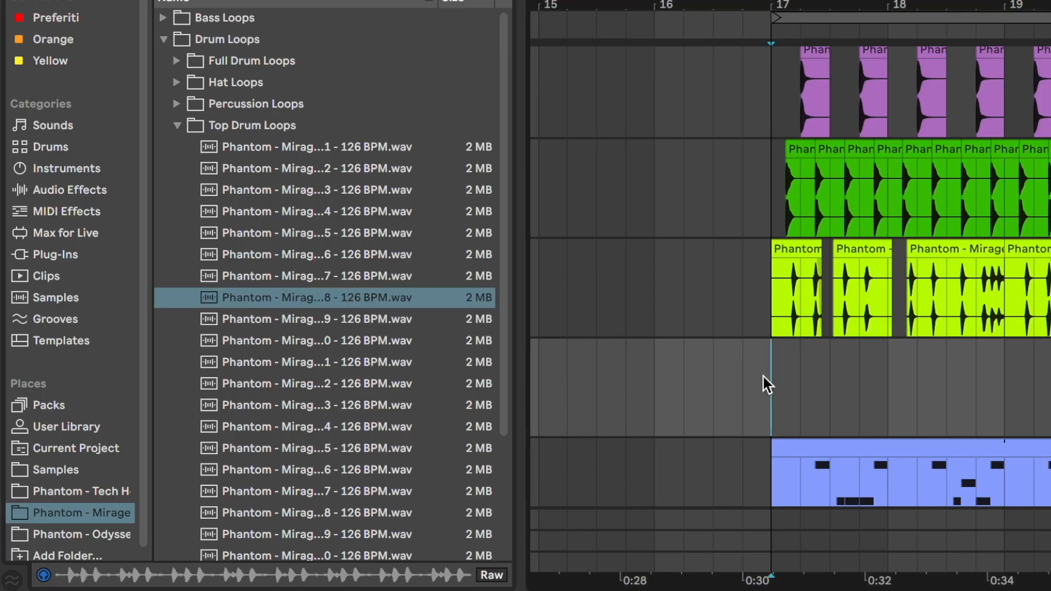
left_click(362, 232)
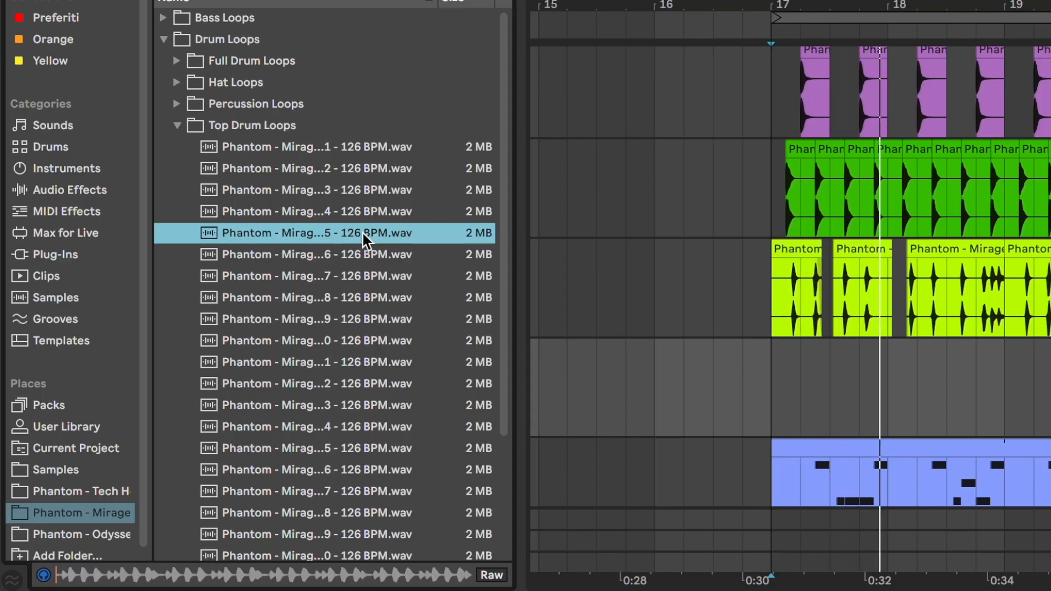
key("Up")
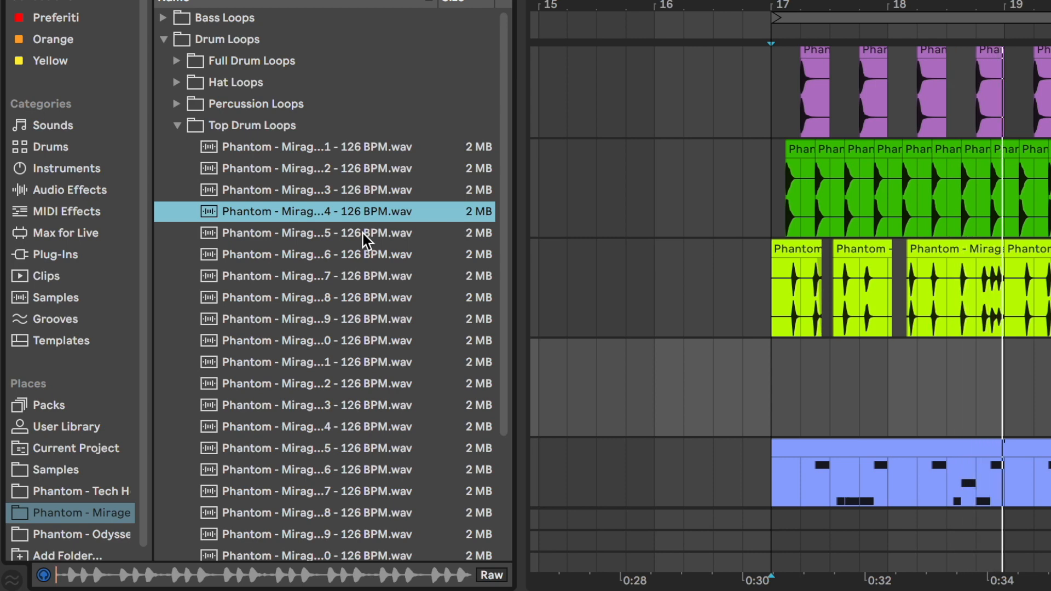
left_click(373, 298)
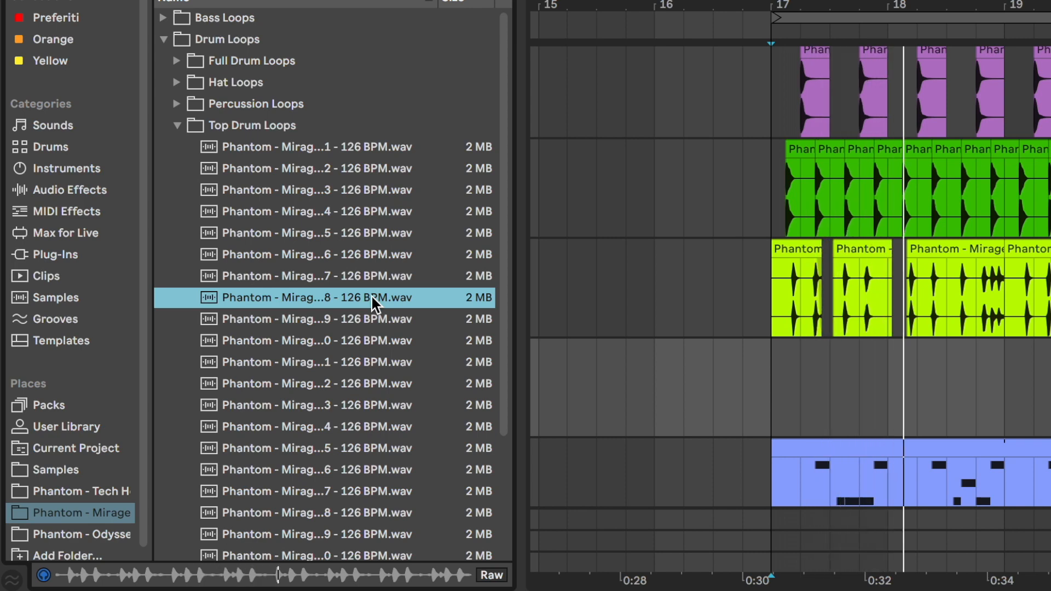
Step: Place Mirage Top Loop 8 at bar 17 on the empty audio track and play it with the arrangement
left_click_drag(371, 295, 778, 364)
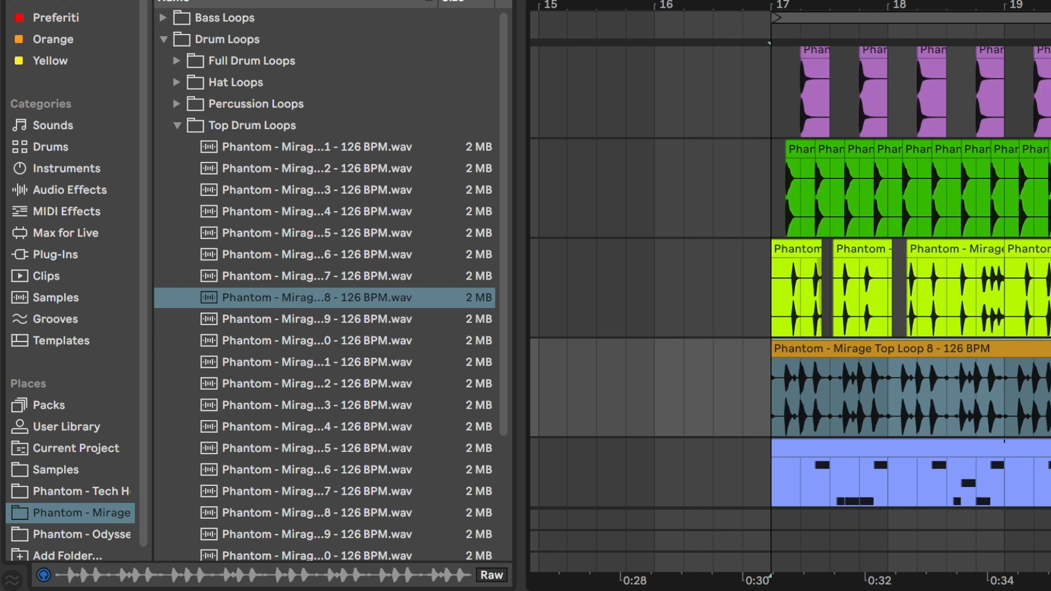
key("space")
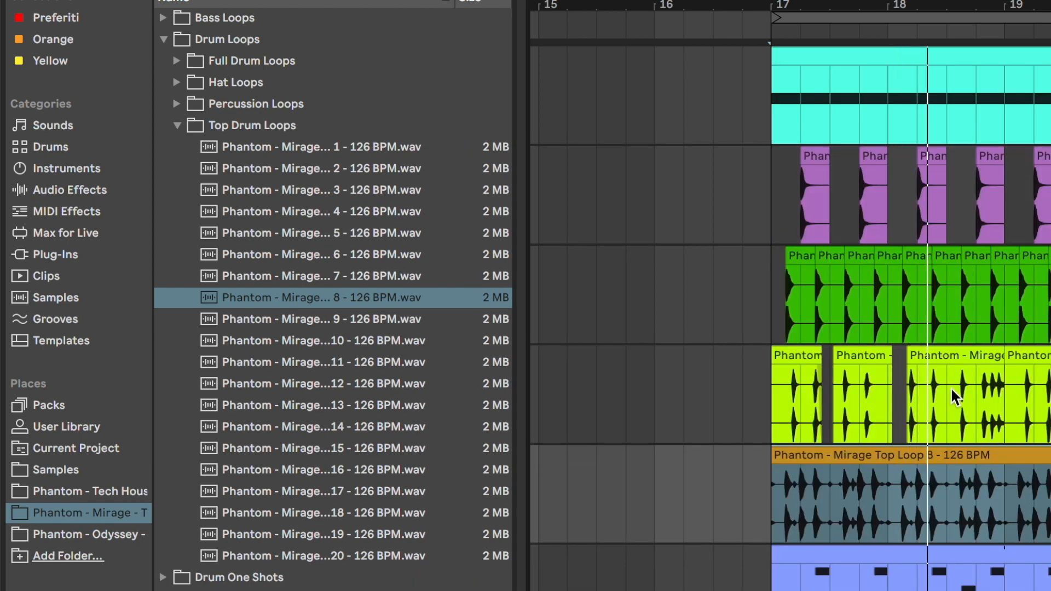
left_click(951, 386)
scroll(950, 385, "up", 3)
scroll(950, 385, "right", 1)
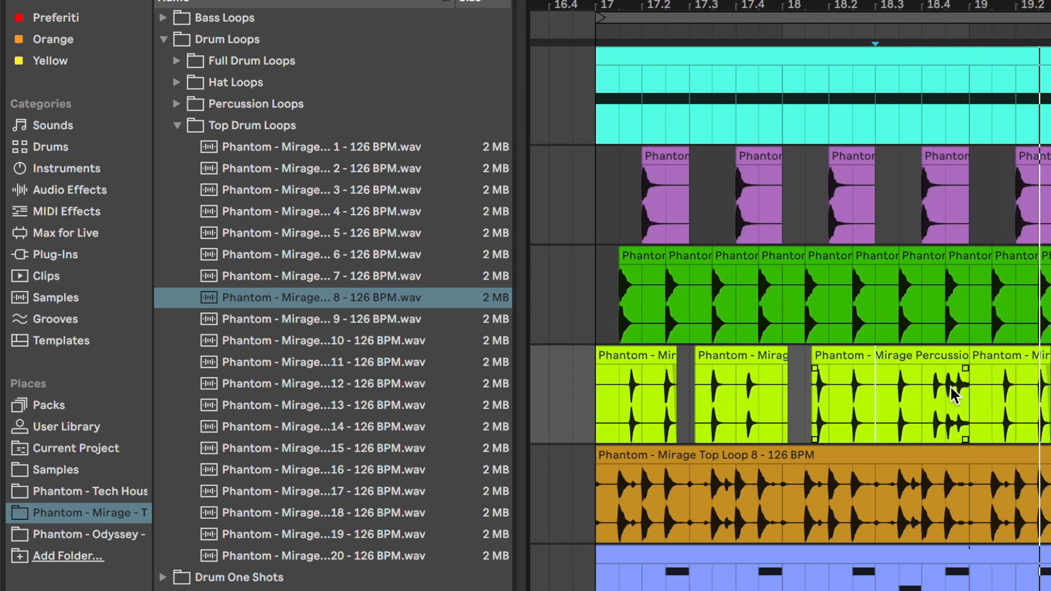
key("minus")
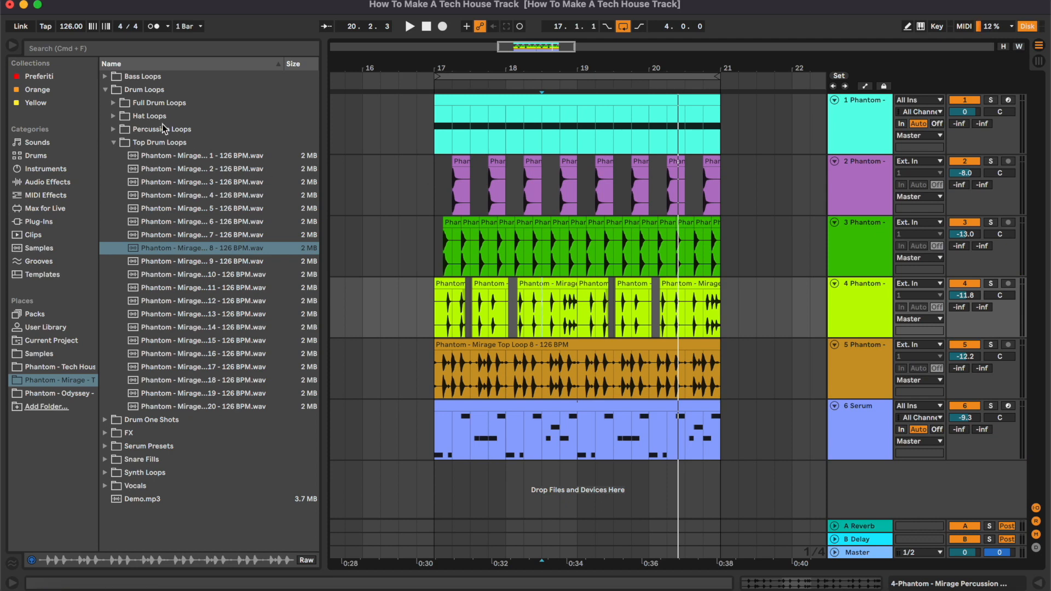
Step: Audition Mirage hat loops 2 through 10 from the Hat Loops folder against the arrangement playing from bar 17
left_click(115, 116)
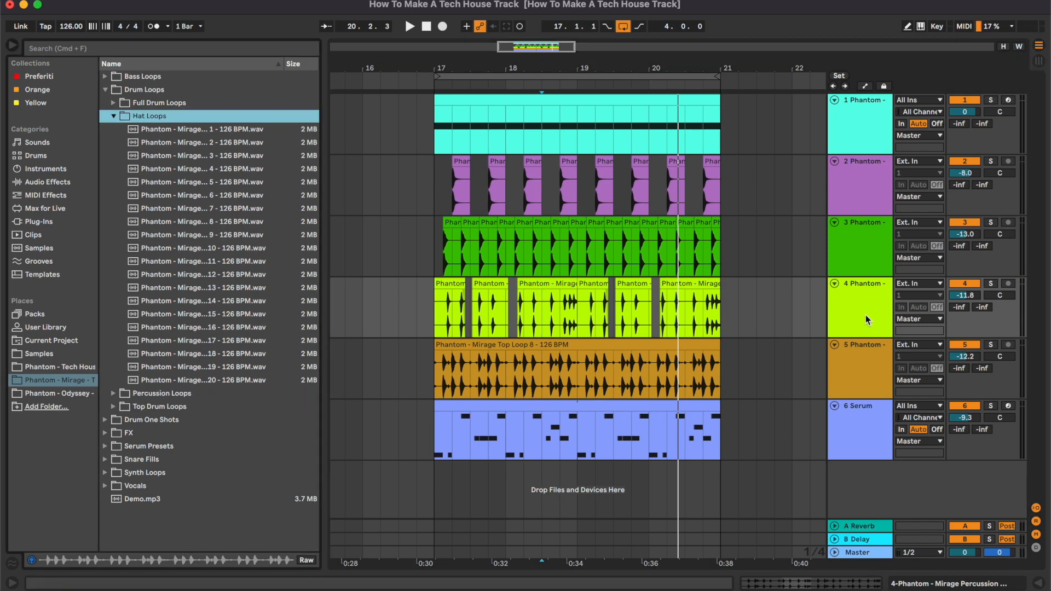
left_click(246, 145)
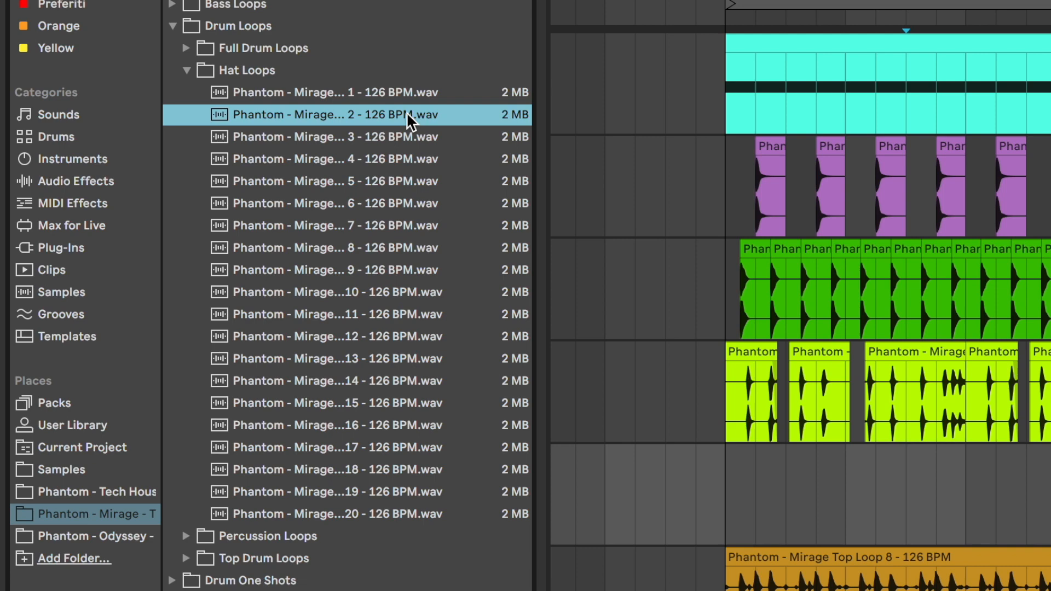
left_click(726, 483)
key("space")
left_click(405, 134)
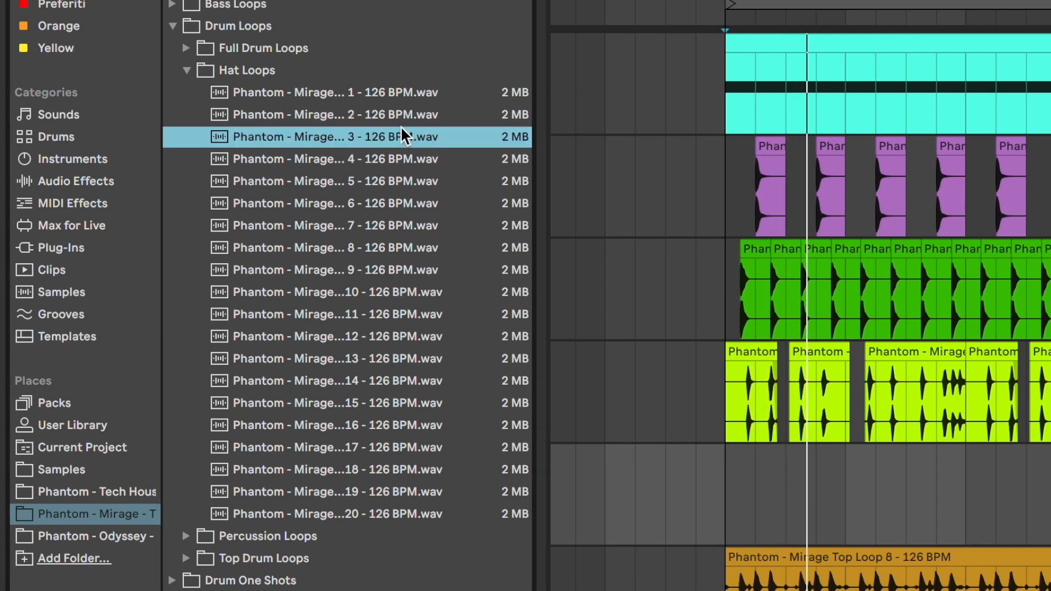
key("Down")
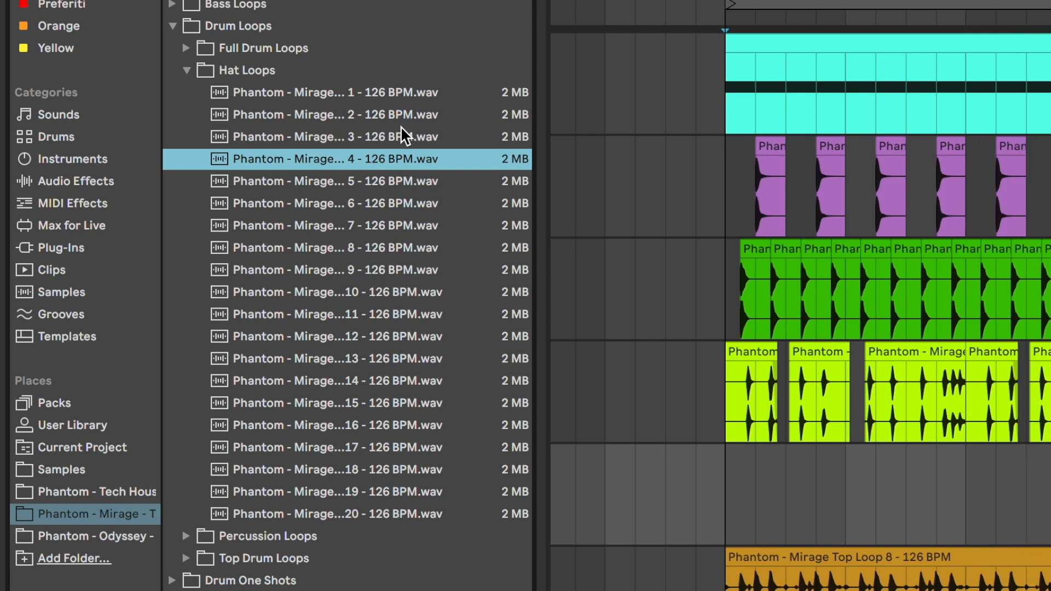
key("Down")
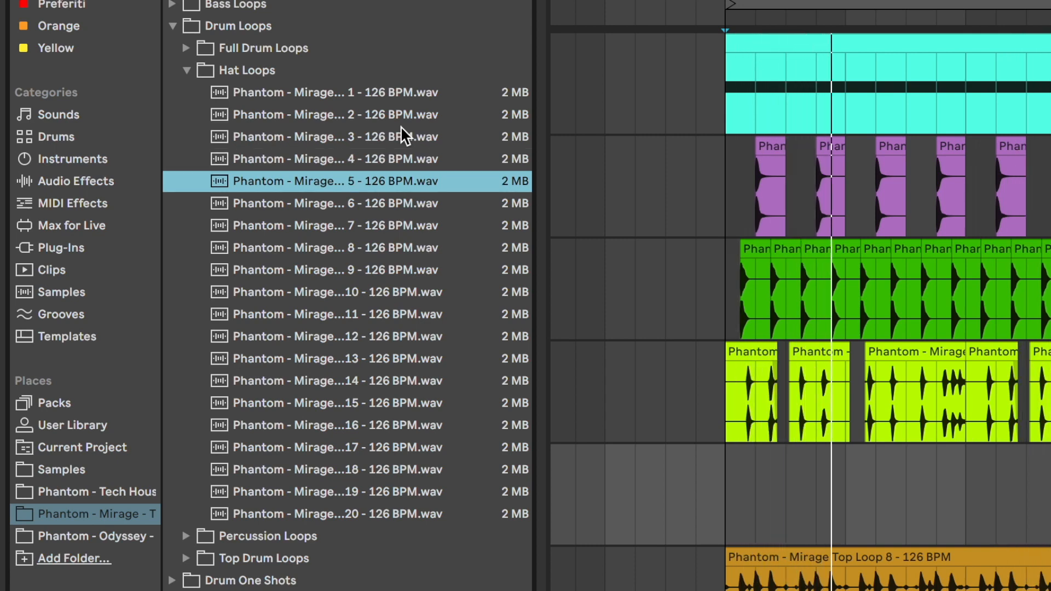
key("Down")
key("Down")
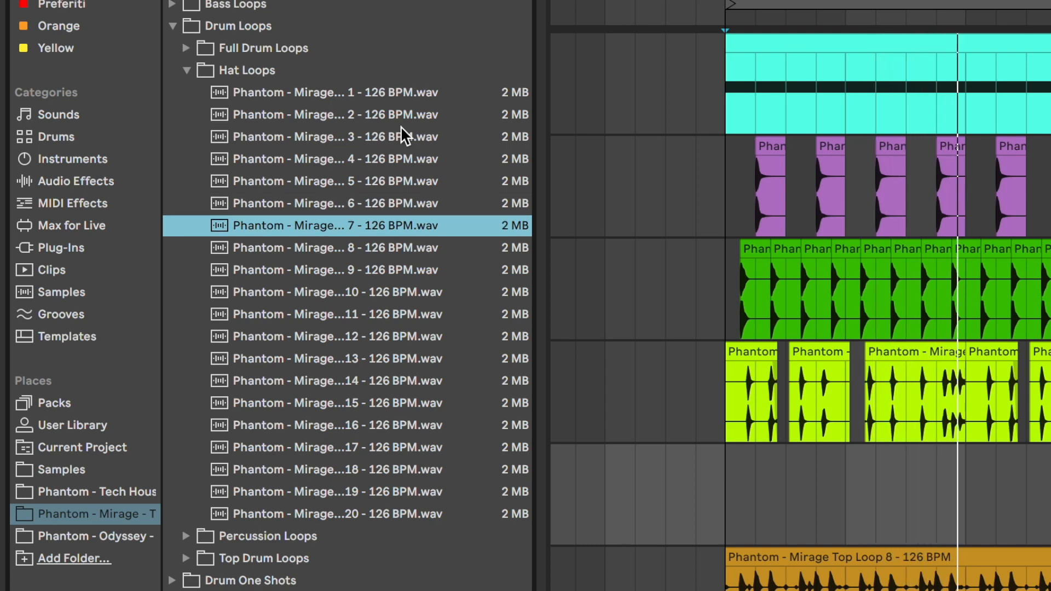
key("Down")
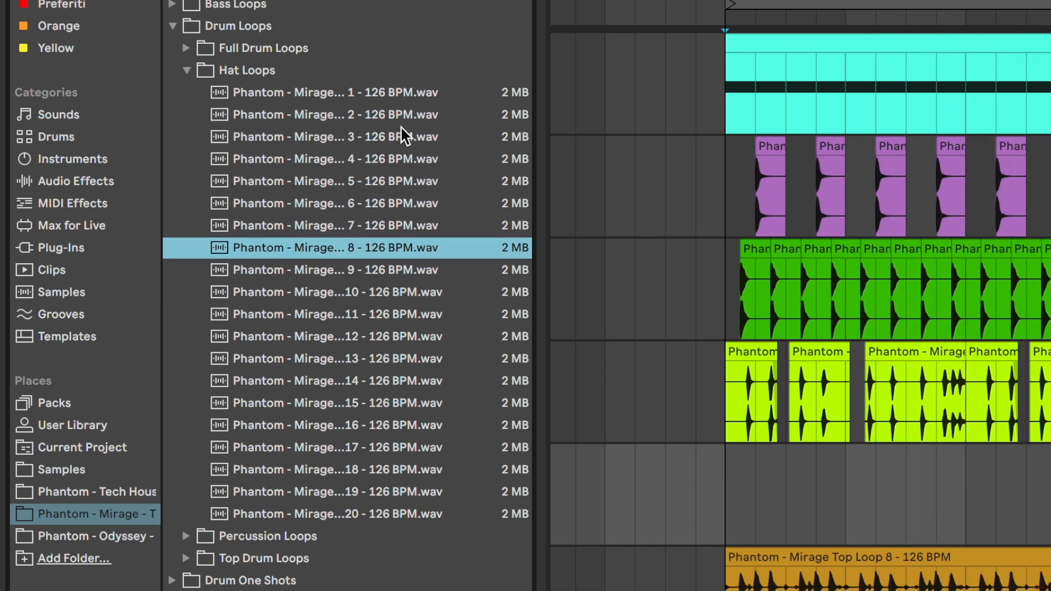
key("Down")
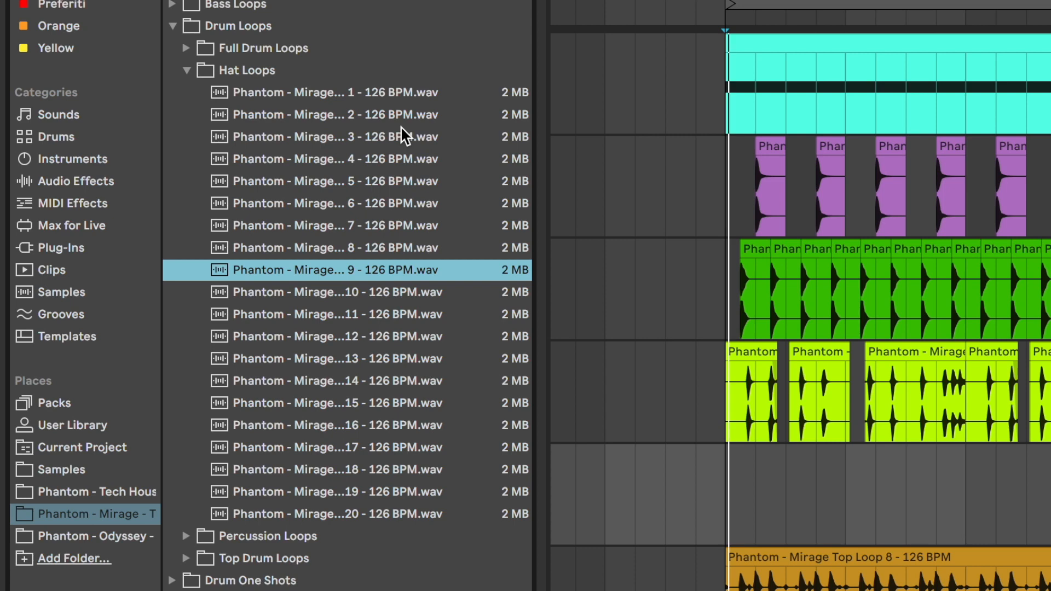
key("Down")
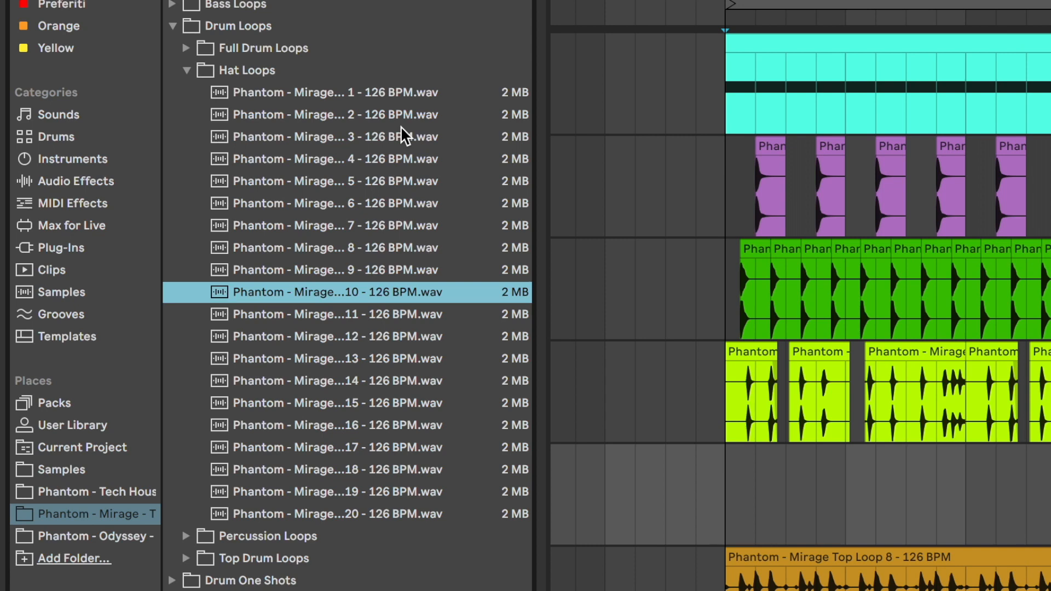
Step: Place Mirage Hat Loop 10 at bar 17 on the empty track above the top loop and play from just before it
left_click_drag(390, 290, 737, 496)
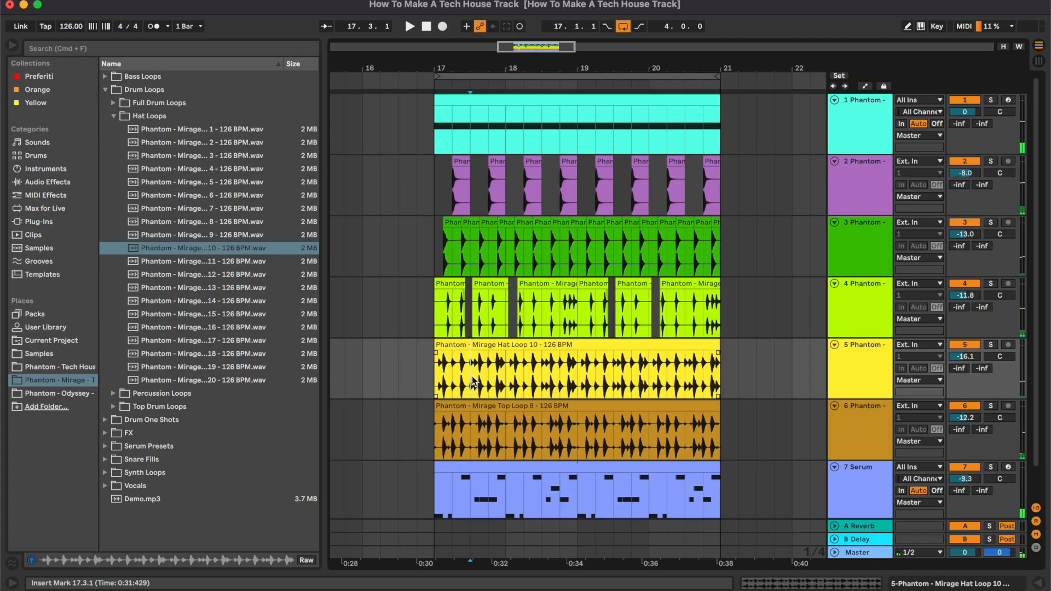
scroll(474, 382, "up", 5)
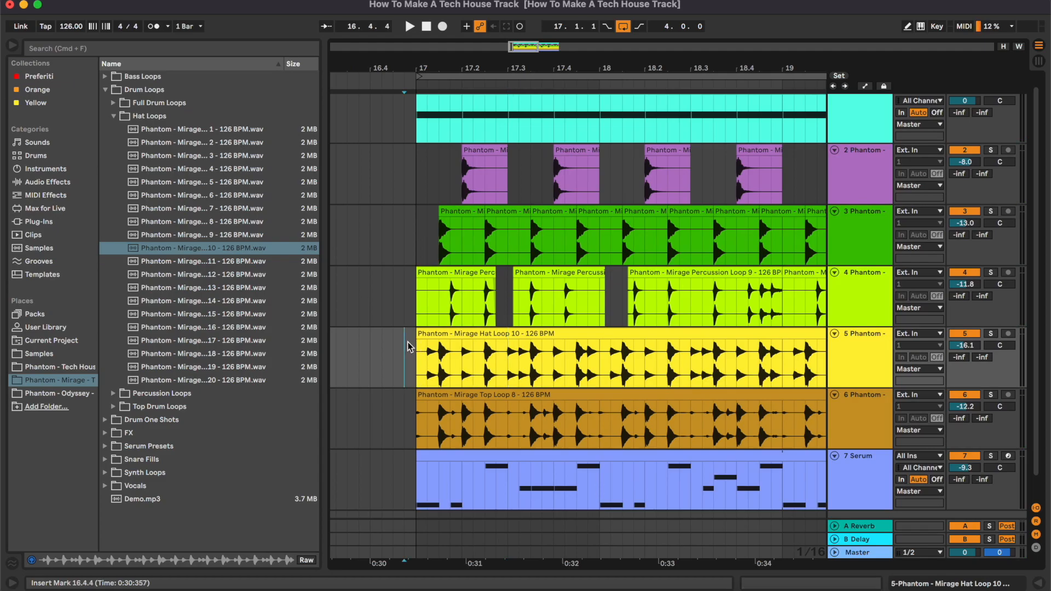
key("space")
Step: Cut the sixteenth-note hit at beat 17.3 out of the hat loop
scroll(418, 360, "up", 4)
left_click_drag(579, 360, 562, 361)
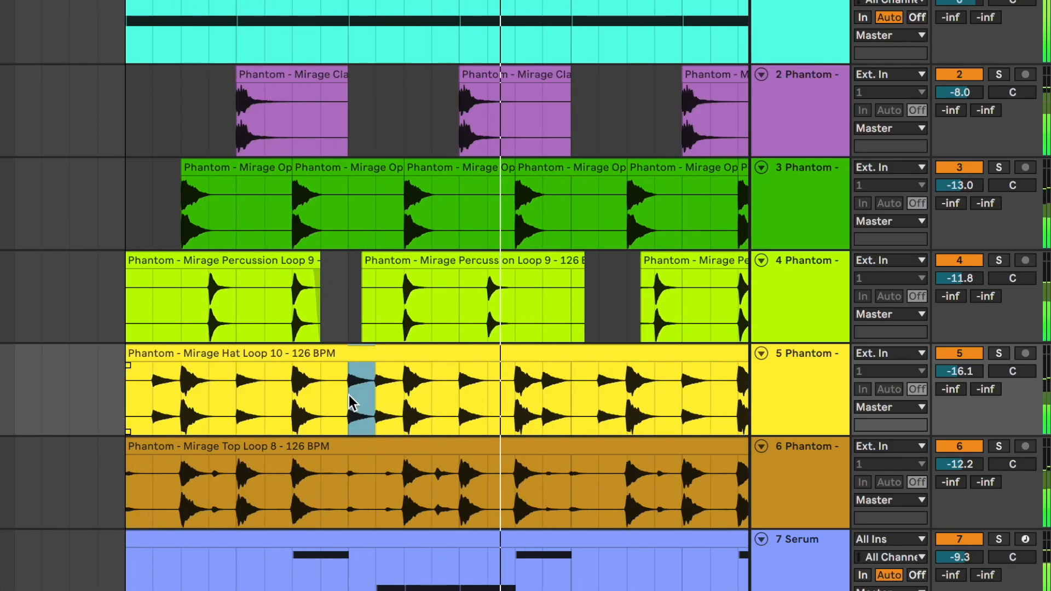
key("ctrl+e")
key("Delete")
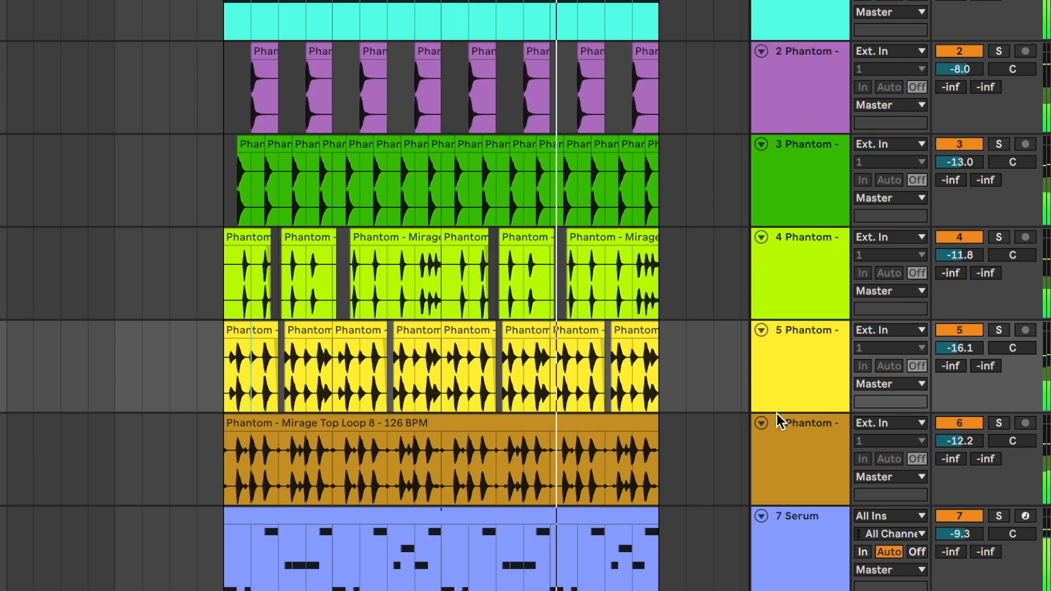
scroll(805, 477, "up", 2)
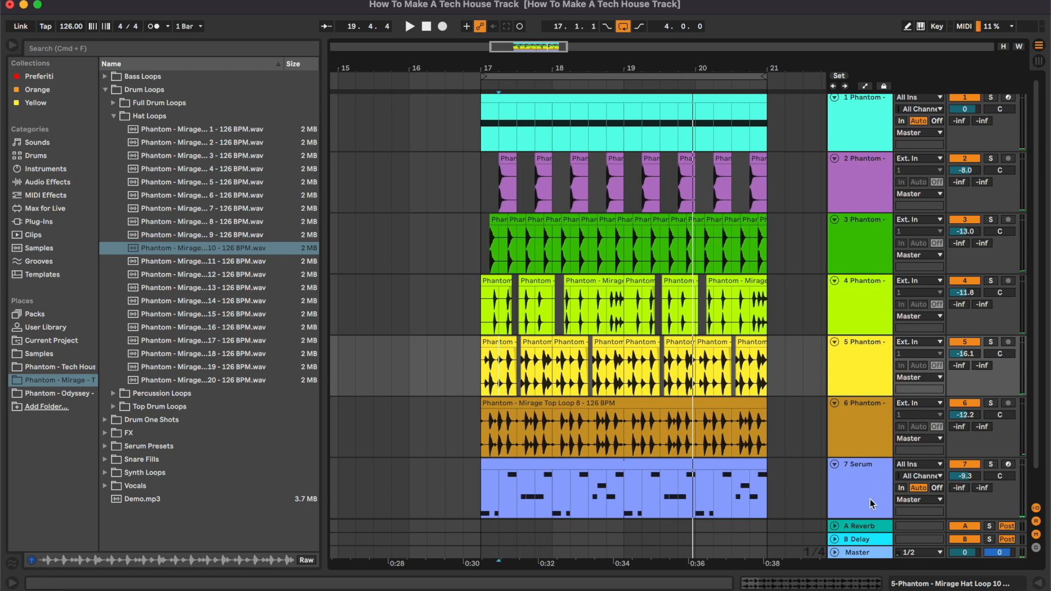
Step: Add FabFilter Pro-L 2 to the Master track, set its gain to +6.0 dB, and play the arrangement through it
double_click(861, 552)
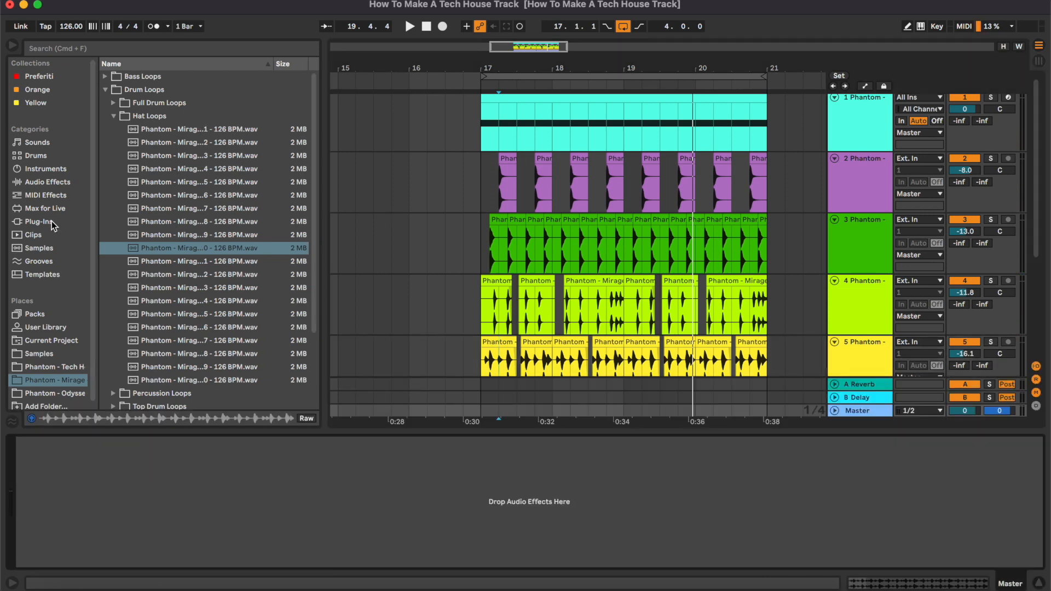
left_click(51, 221)
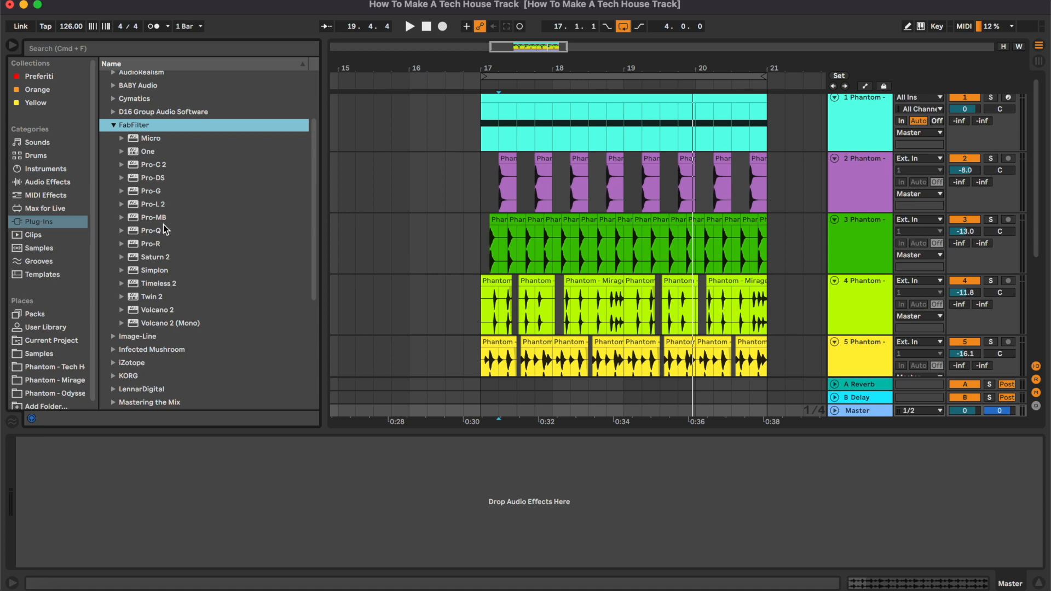
double_click(166, 204)
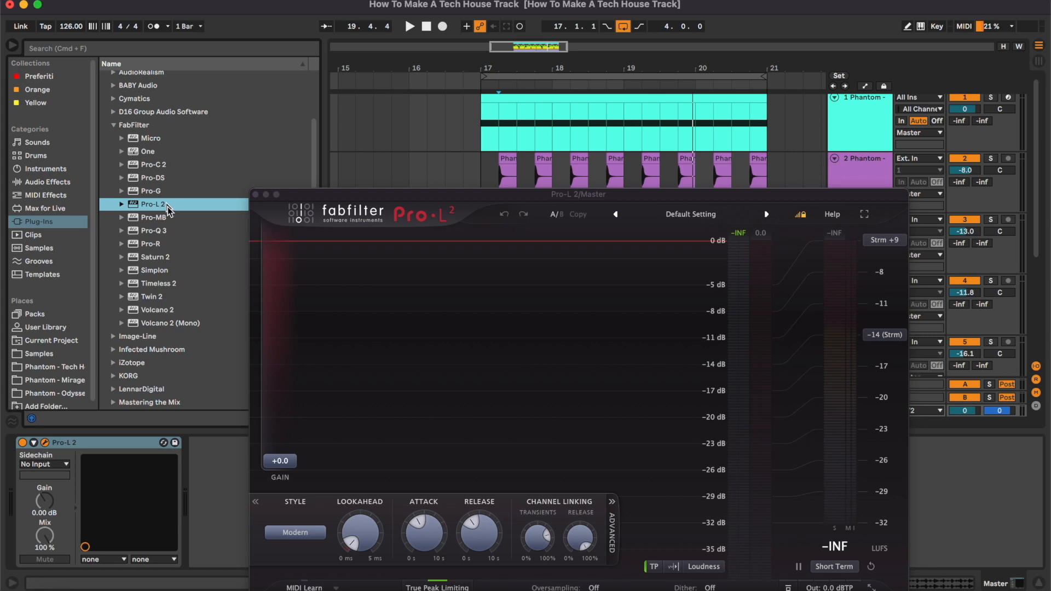
left_click(294, 464)
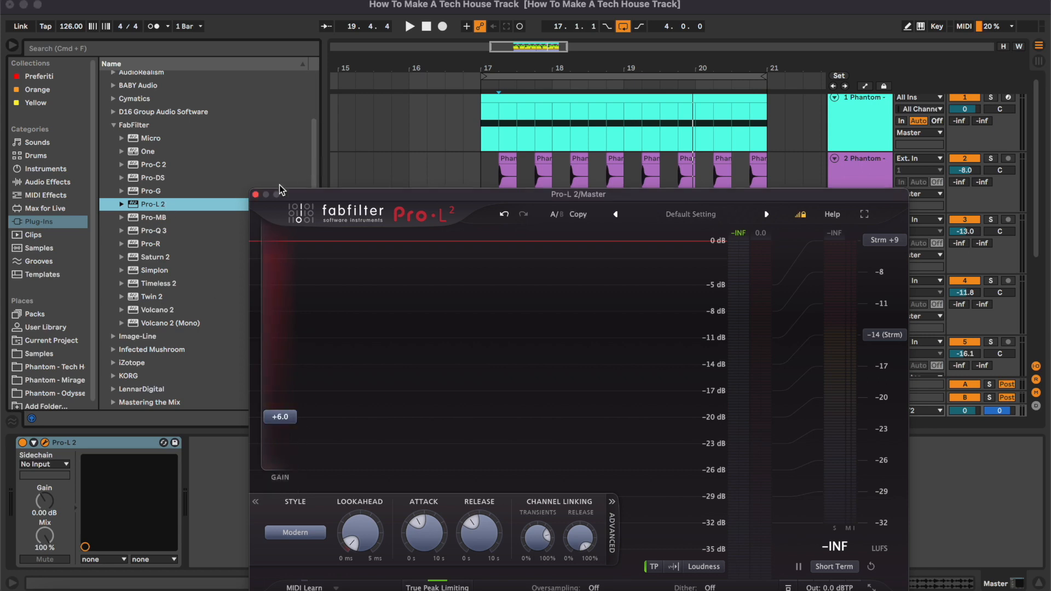
key("space")
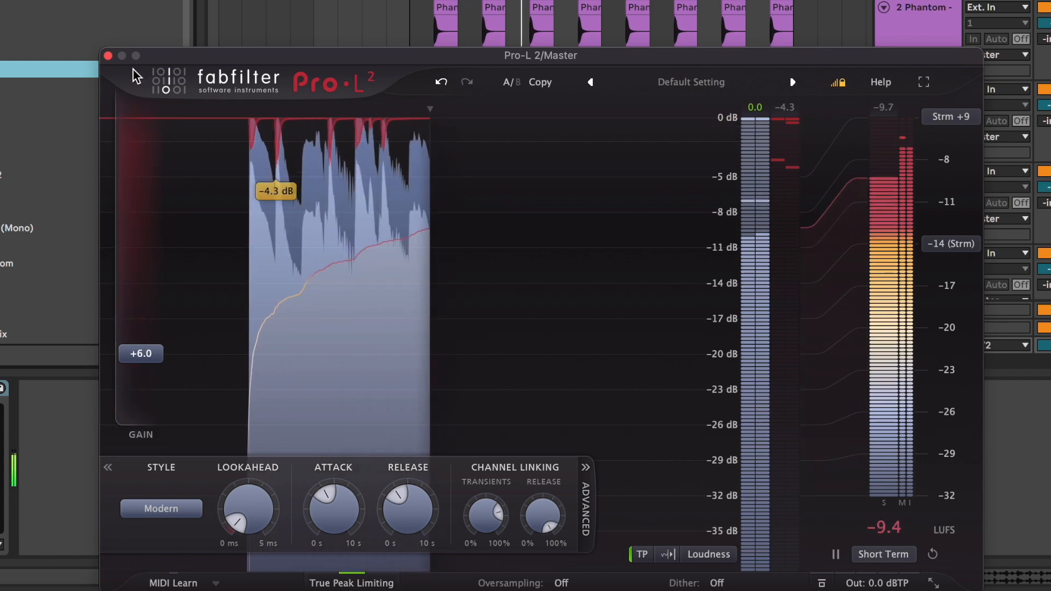
left_click(108, 56)
Step: Search the plug-ins for "span", add Voxengo SPAN after Pro-L 2 on the Master track, and play the arrangement to analyse its spectrum
scroll(918, 157, "down", 6)
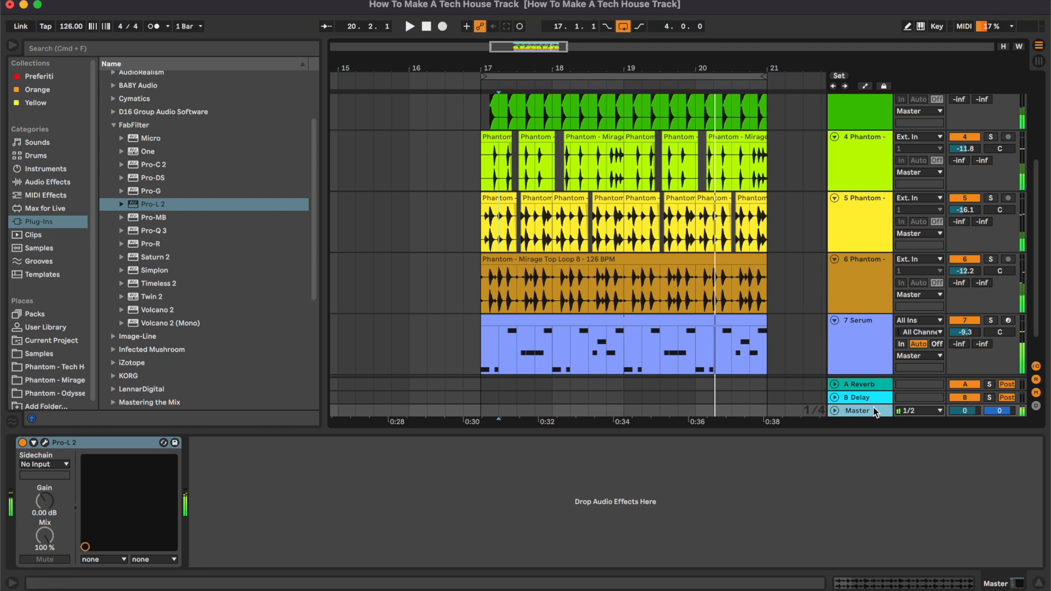
left_click(247, 52)
type("span")
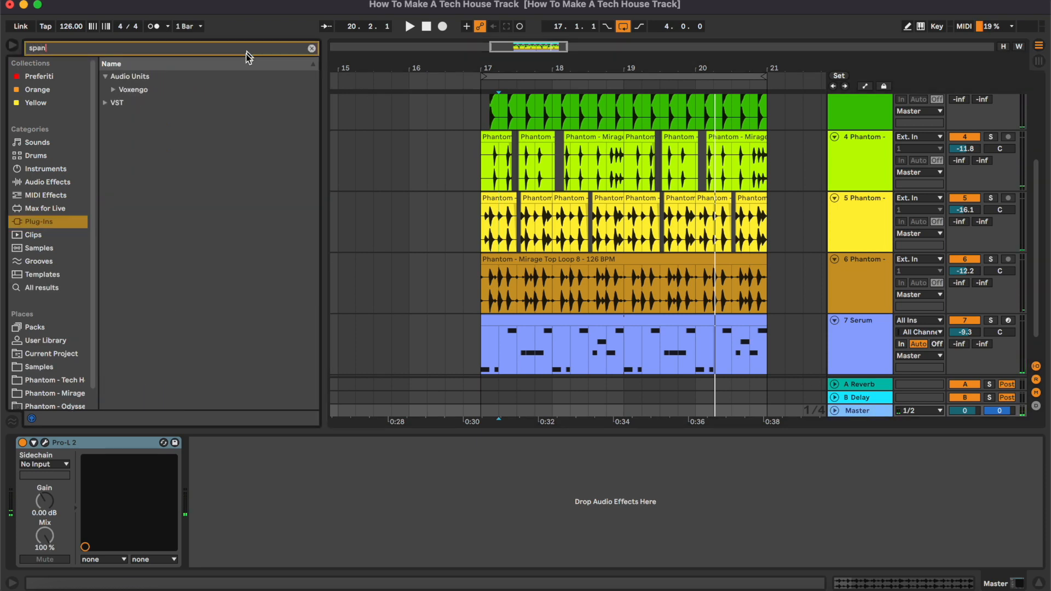
double_click(144, 102)
left_click_drag(484, 203, 470, 159)
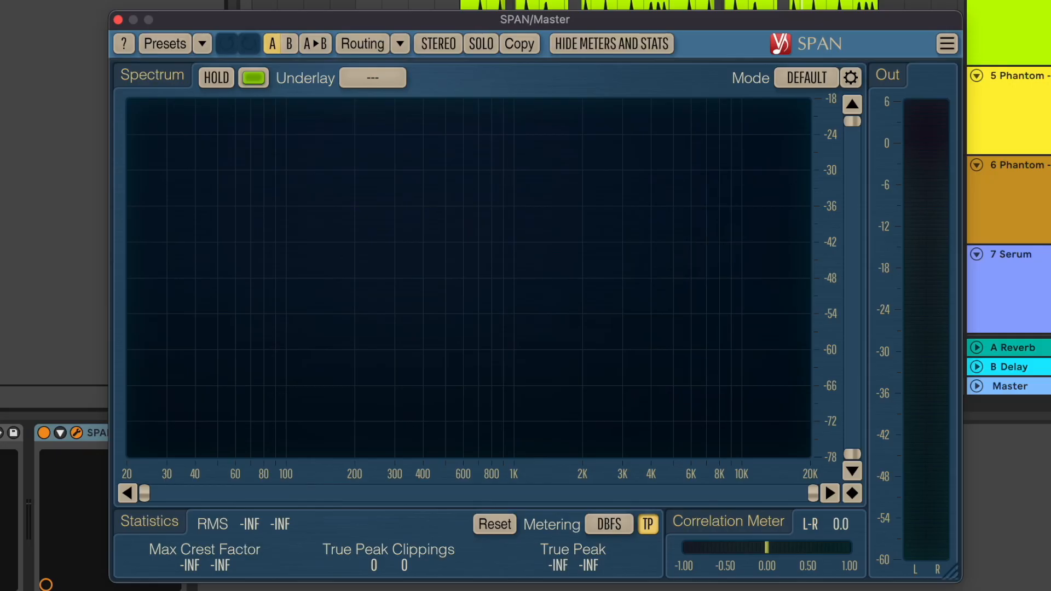
key("space")
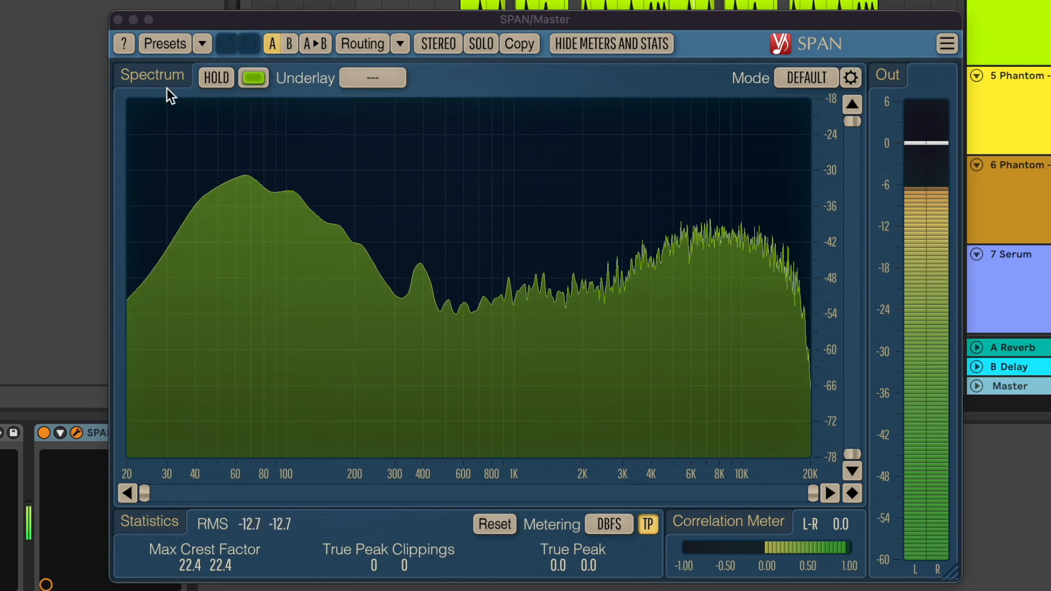
Step: Stop playback, close the SPAN window and hide the device view to reveal the full track list
key("space")
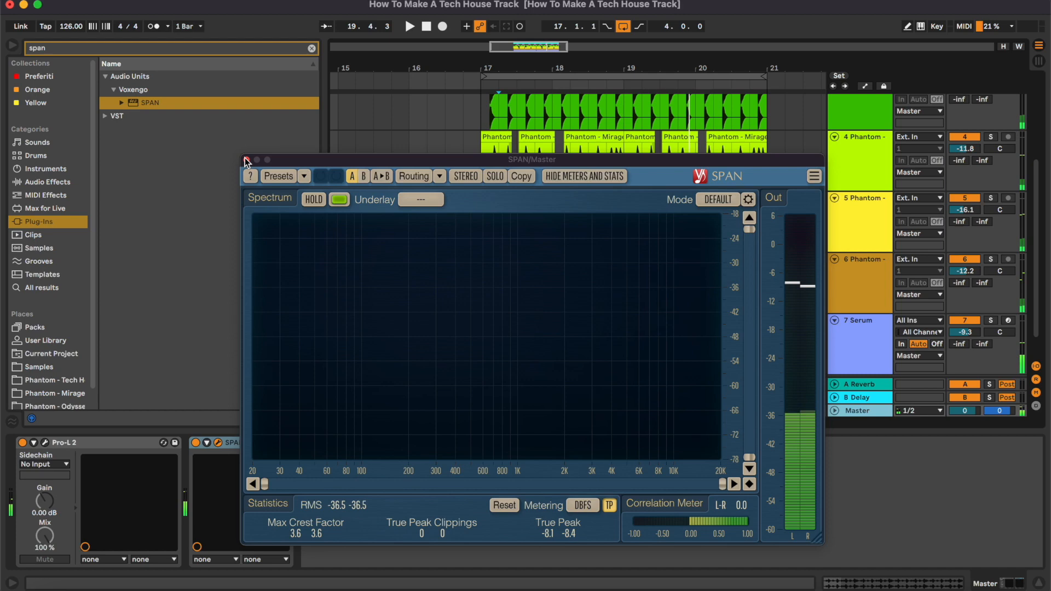
left_click(246, 160)
left_click(1041, 584)
scroll(817, 143, "up", 2)
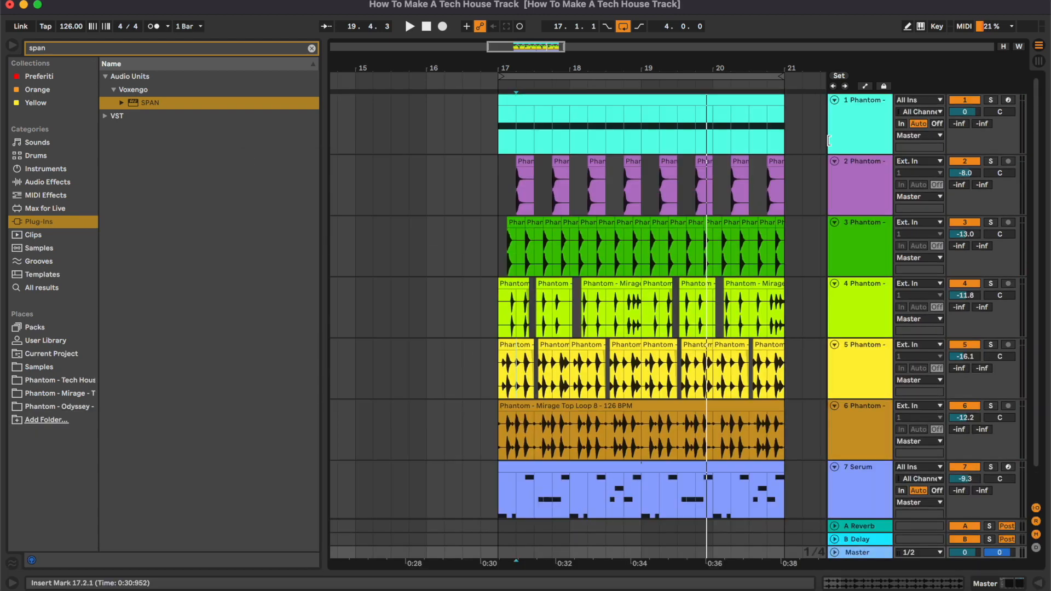
Step: Show the kick track's devices, search the plug-ins for "tran" and find Native Instruments' Transient Master
double_click(850, 132)
left_click(571, 134)
scroll(571, 134, "right", 2)
scroll(570, 132, "up", 2)
scroll(570, 133, "right", 2)
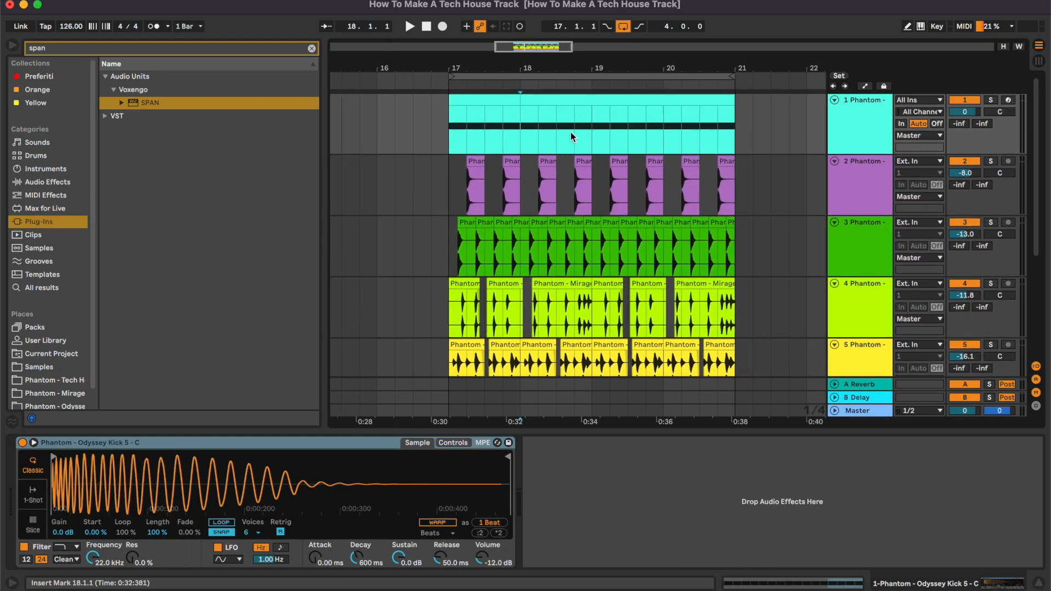
left_click(196, 47)
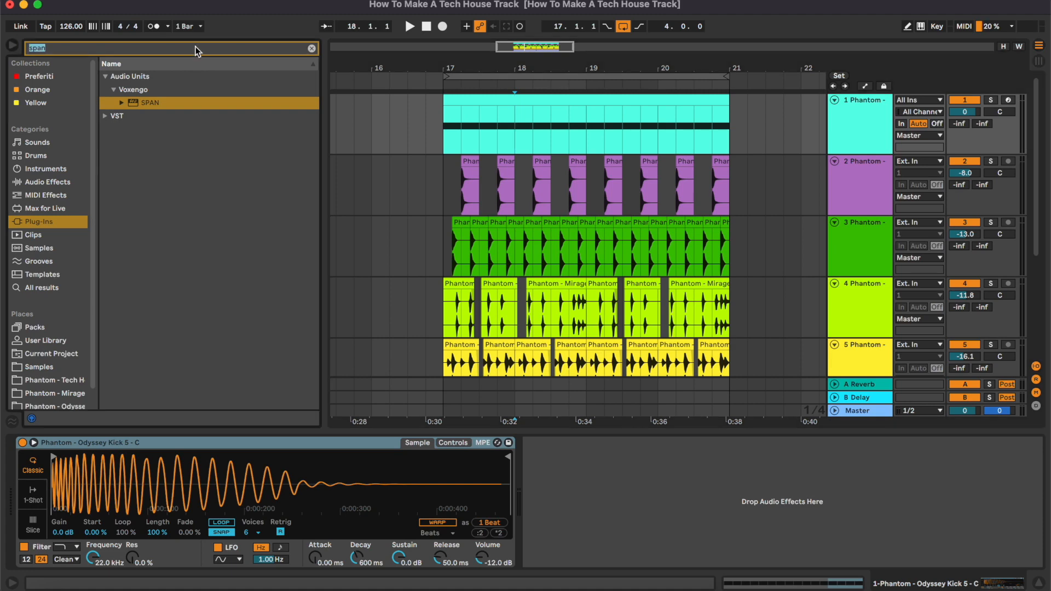
type("tran")
left_click(166, 102)
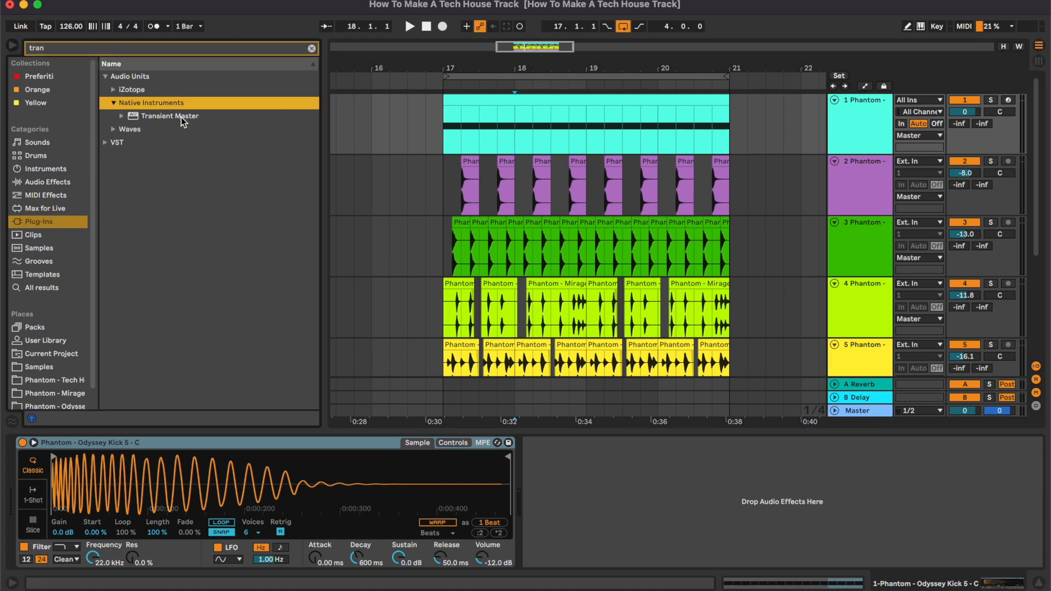
Step: Add Transient Master to the kick track during playback, set its attack to -22.0 % and close the plug-in window
scroll(478, 277, "down", 3)
scroll(478, 277, "left", 2)
scroll(478, 278, "up", 3)
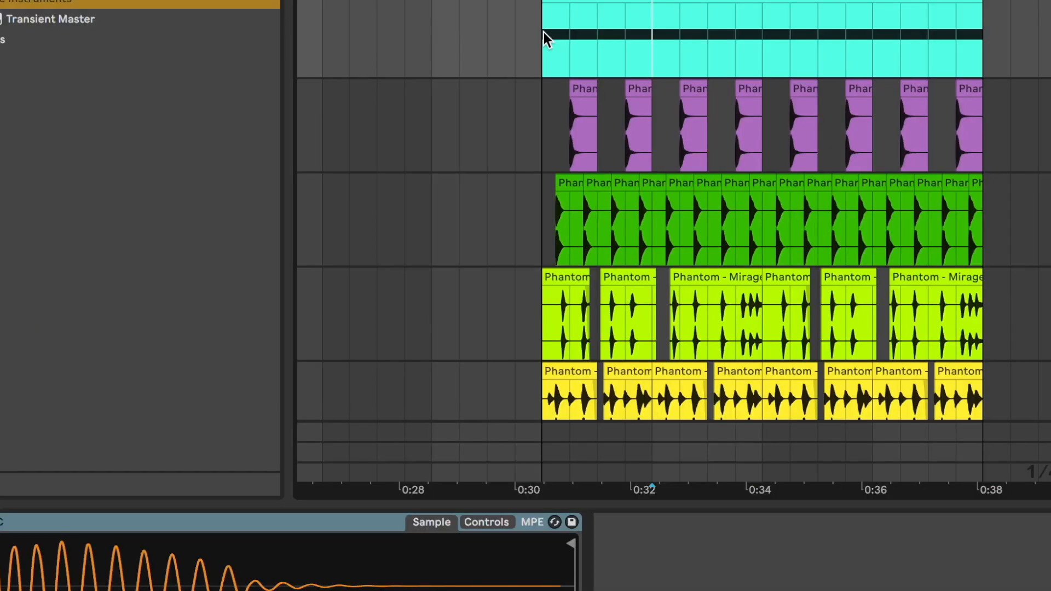
key("space")
double_click(264, 116)
left_click_drag(465, 243, 466, 254)
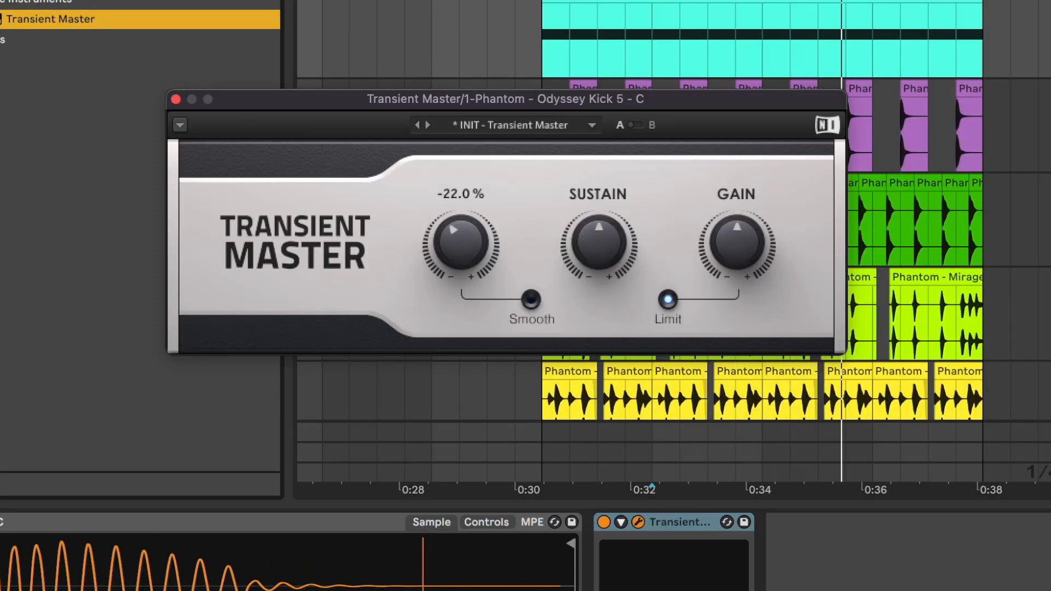
left_click(177, 100)
Step: Hide the device view and move the Serum track directly below the kick track
scroll(891, 431, "down", 3)
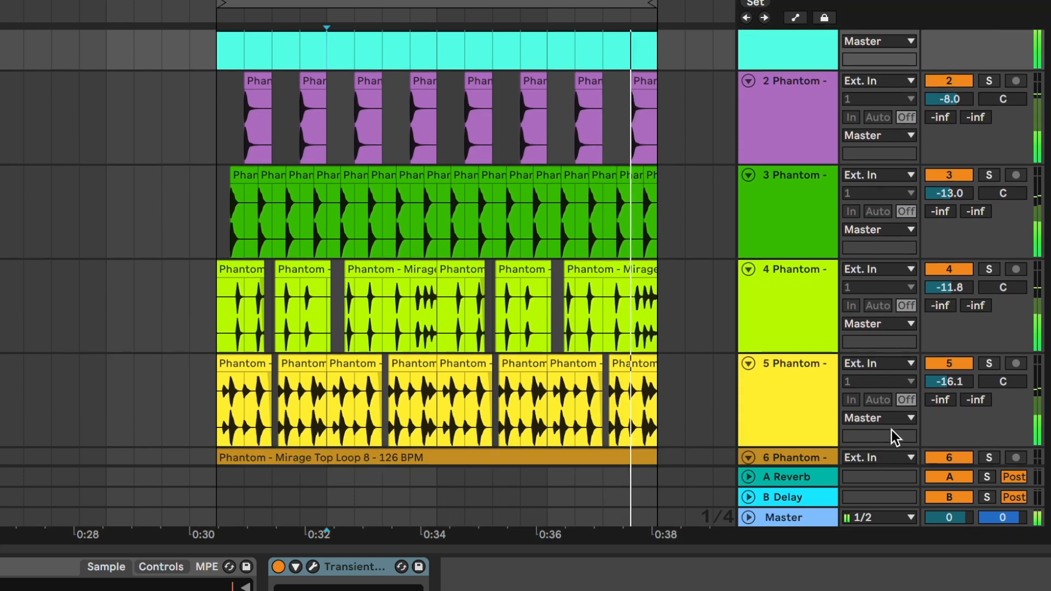
key("super+alt+l")
left_click_drag(787, 580, 793, 88)
Step: Lower the kick and Serum track volumes together, to -2.0 dB and -11.3 dB
left_click(793, 89, "shift")
left_click_drag(955, 61, 956, 61)
key("Down")
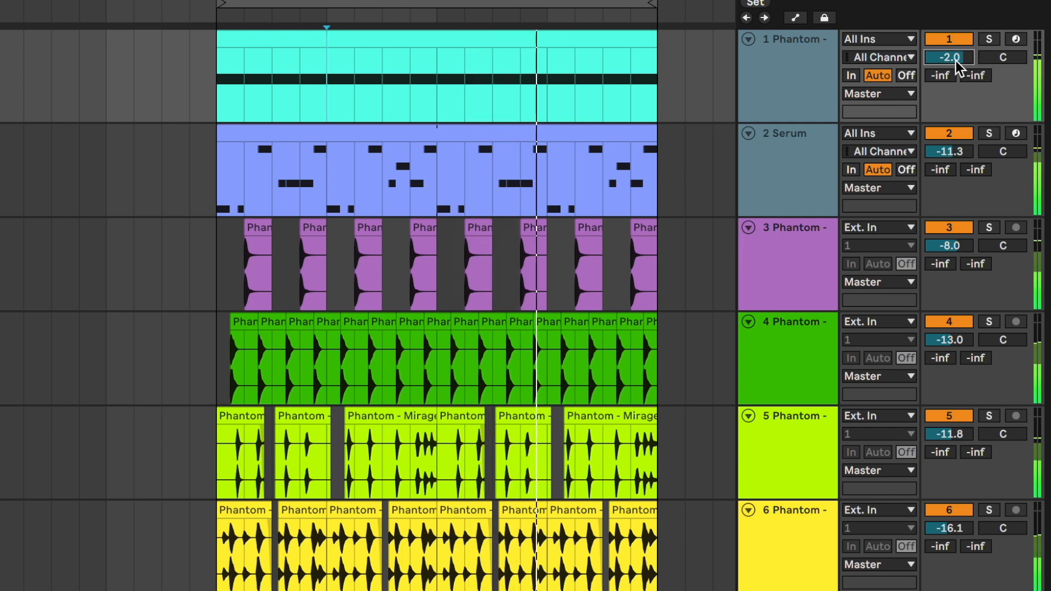
Step: Rename the Serum track as "# Bass" so its number is kept in the name
left_click(811, 168)
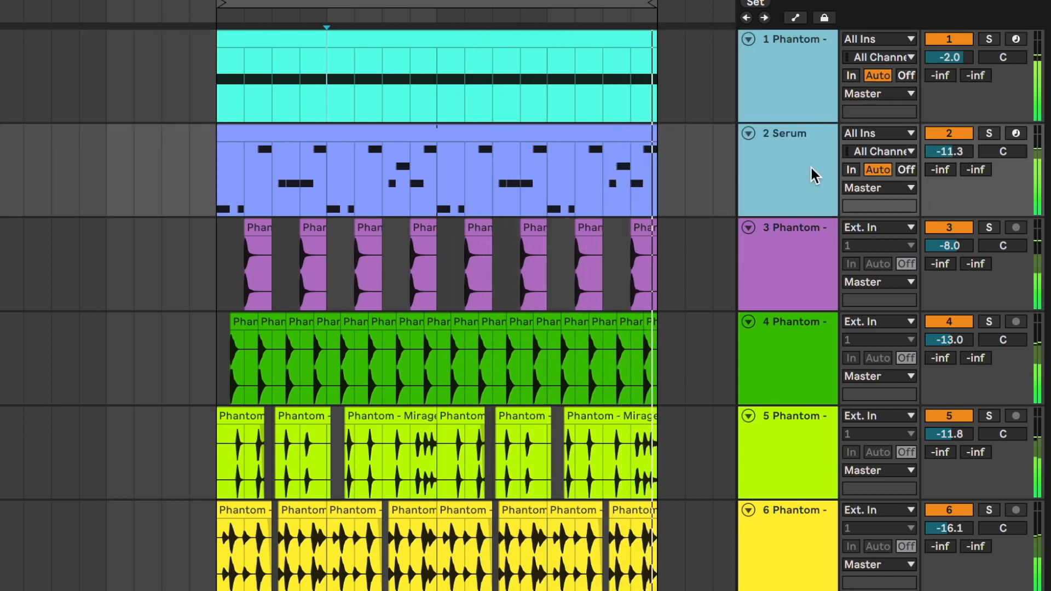
key("ctrl+r")
type("#")
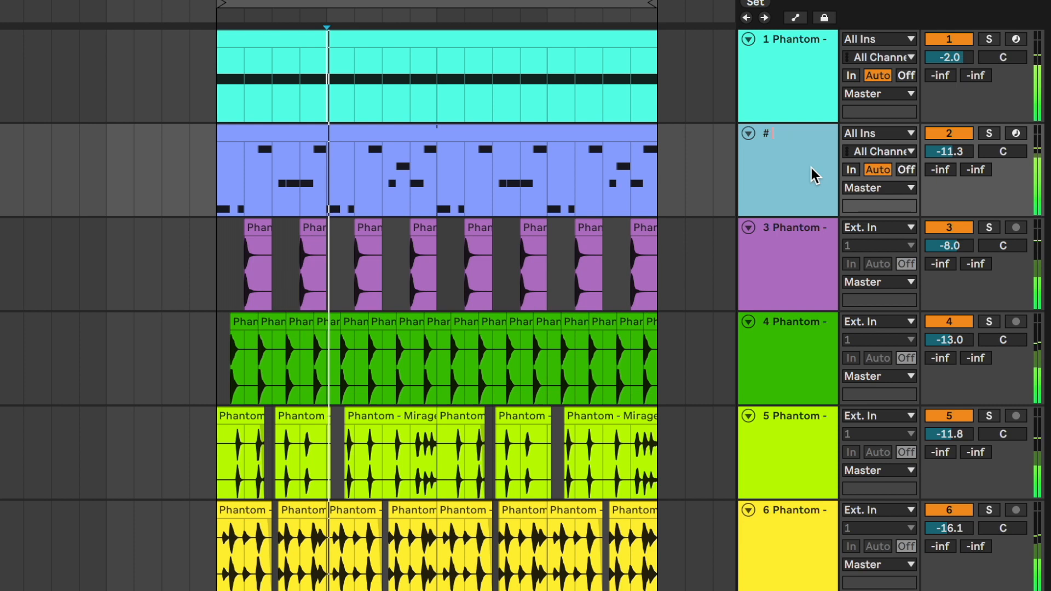
type(" Bass")
key("Return")
Step: Open SPAN on the Master track, reset its statistics, examine the spectrum of the rebalanced mix and stop playback
left_click(807, 106)
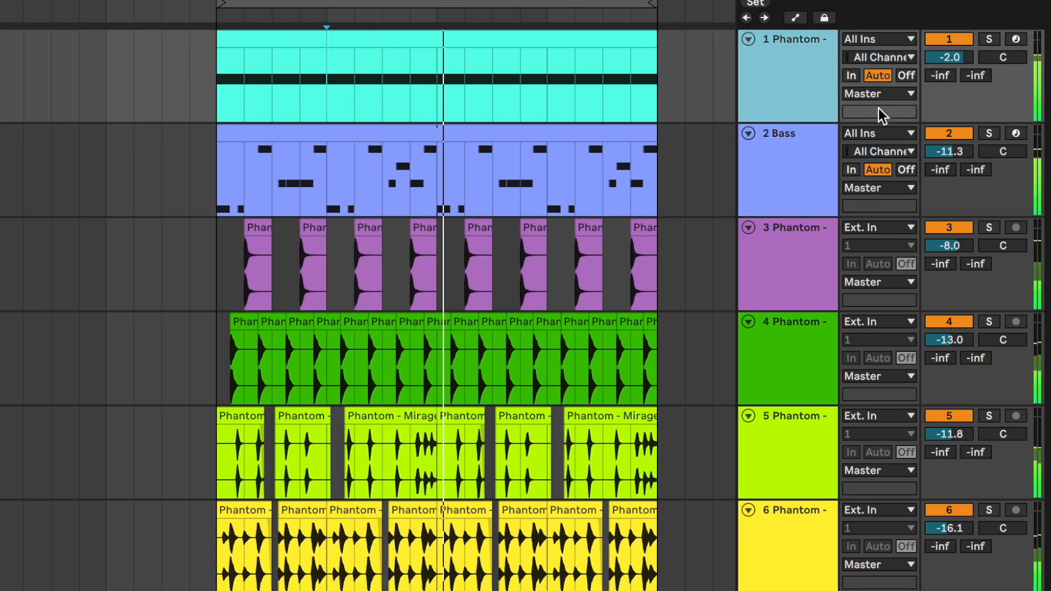
left_click(951, 153)
double_click(785, 590)
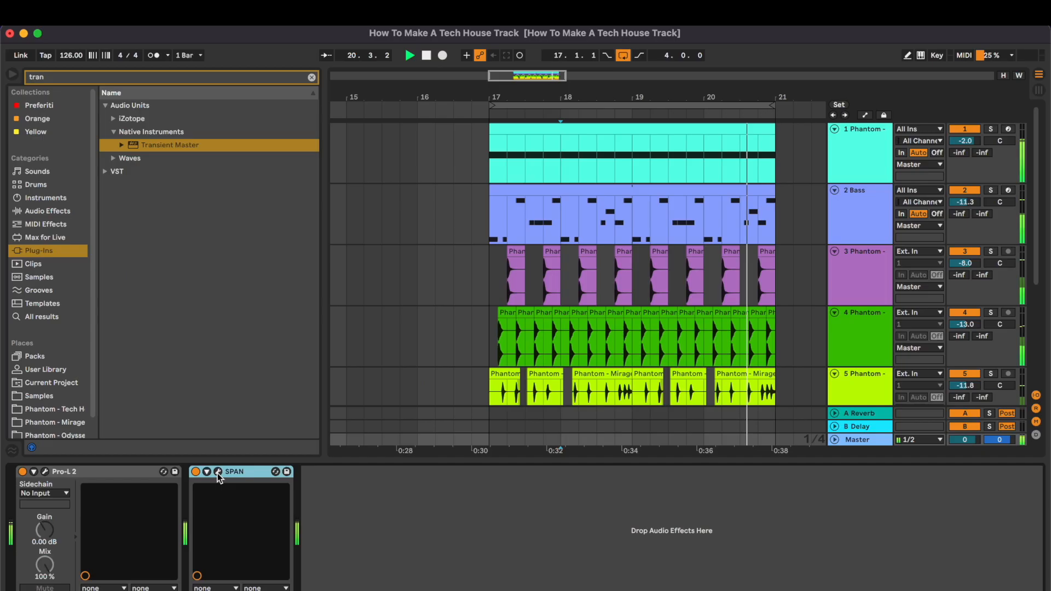
left_click(218, 472)
left_click(505, 534)
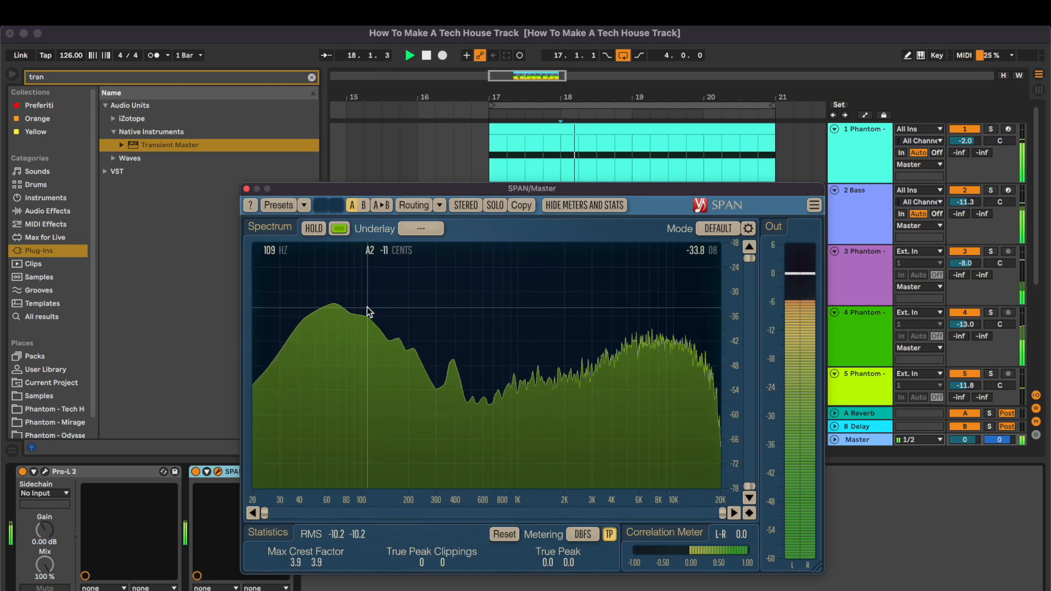
key("space")
left_click_drag(533, 187, 563, 189)
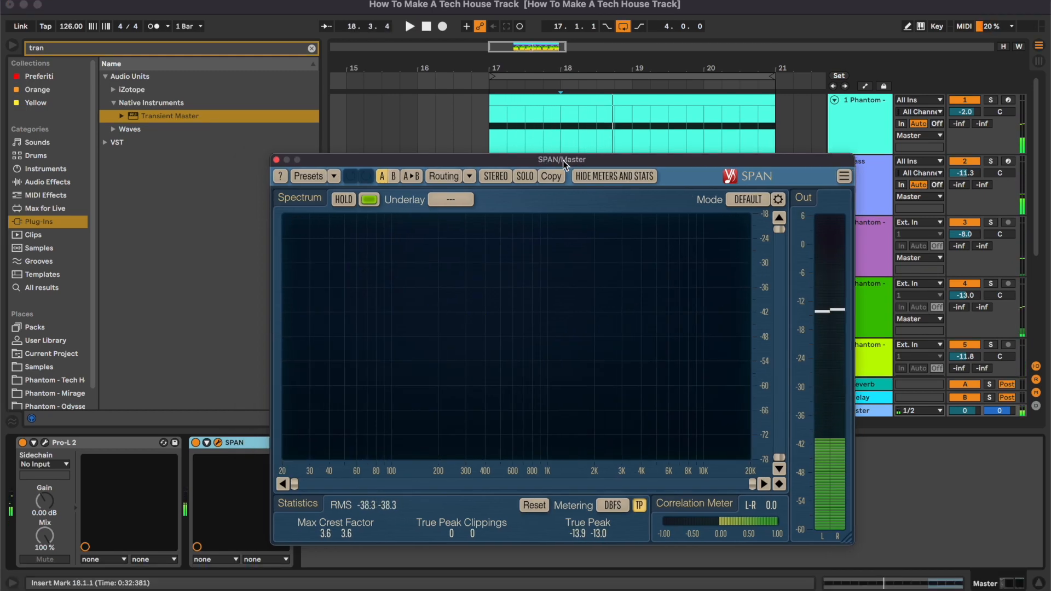
Step: Close the SPAN window and hide the device view to show all the arrangement tracks
left_click(277, 160)
left_click(703, 189)
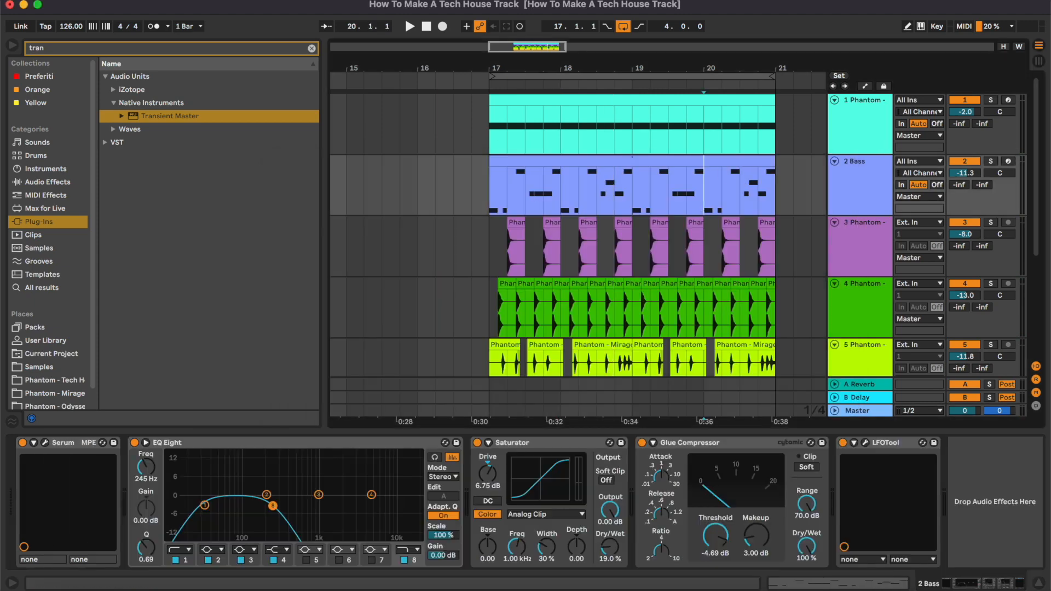
left_click(1039, 584)
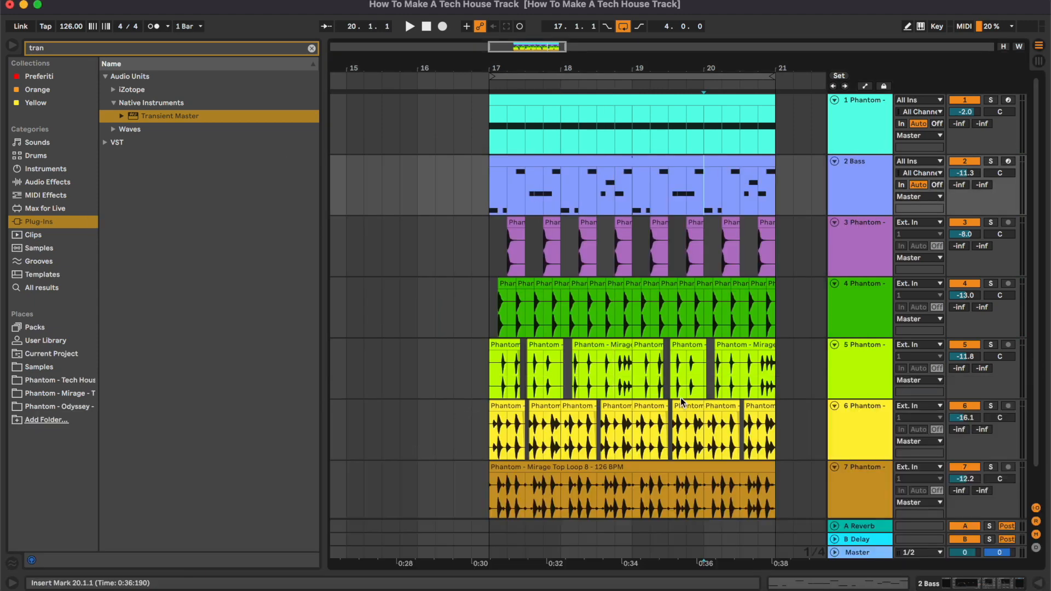
left_click(681, 398)
scroll(681, 398, "down", 1)
scroll(681, 398, "right", 3)
scroll(680, 398, "up", 1)
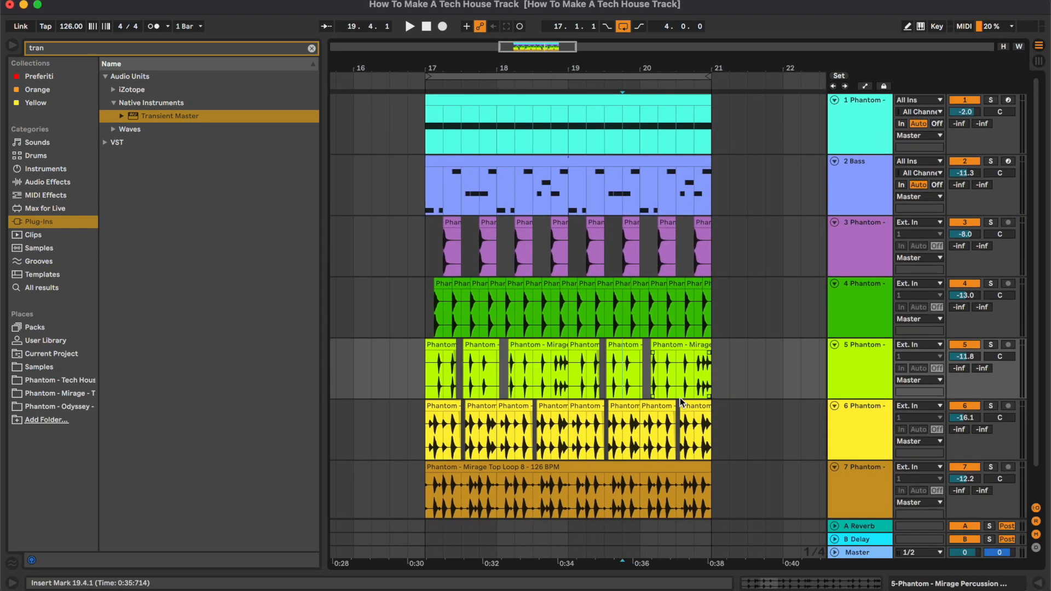